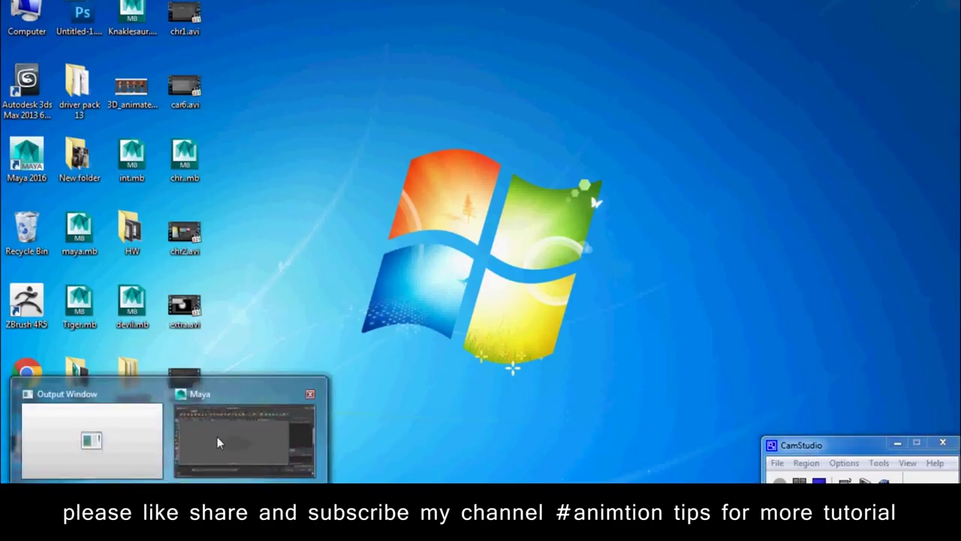
# Bring the Maya window up full screen from its taskbar thumbnail.
pyautogui.click(220, 435)
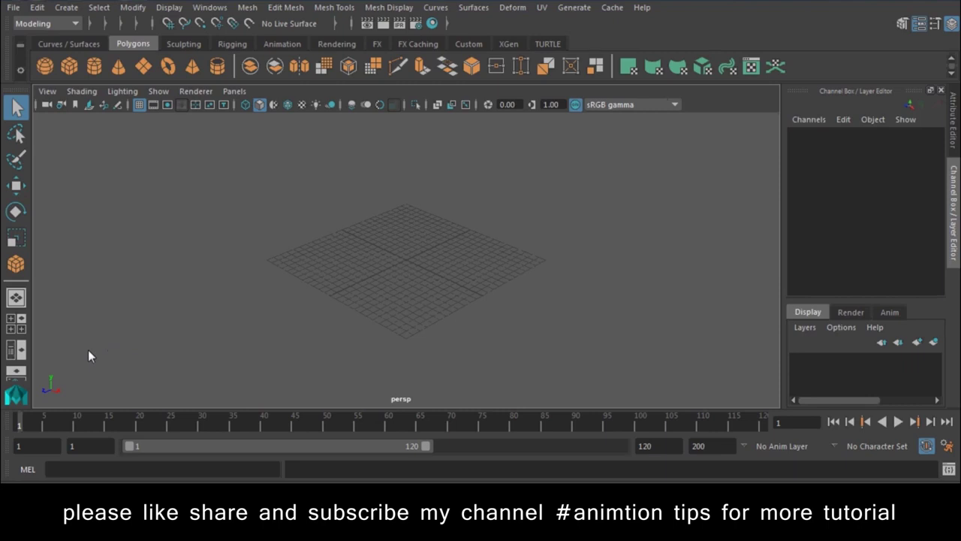
# Drag out a wide, flat polygon cube, pCube1, on the grid with Interactive Creation.
pyautogui.click(75, 67)
pyautogui.moveTo(415, 203)
pyautogui.mouseDown()
pyautogui.moveTo(420, 261)
pyautogui.moveTo(352, 335)
pyautogui.moveTo(313, 358)
pyautogui.moveTo(333, 227)
pyautogui.moveTo(335, 247)
pyautogui.mouseUp()
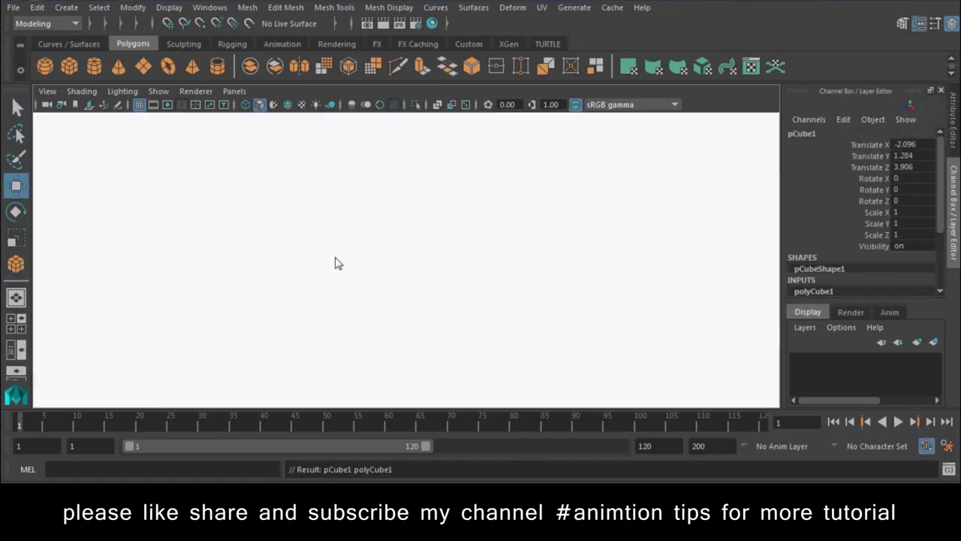
pyautogui.press('space')
pyautogui.press('space')
pyautogui.moveTo(337, 266)
pyautogui.keyDown('alt'); pyautogui.mouseDown()
pyautogui.moveTo(407, 293)
pyautogui.moveTo(407, 259)
pyautogui.mouseUp(); pyautogui.keyUp('alt')
pyautogui.press('space')
pyautogui.click(297, 9)
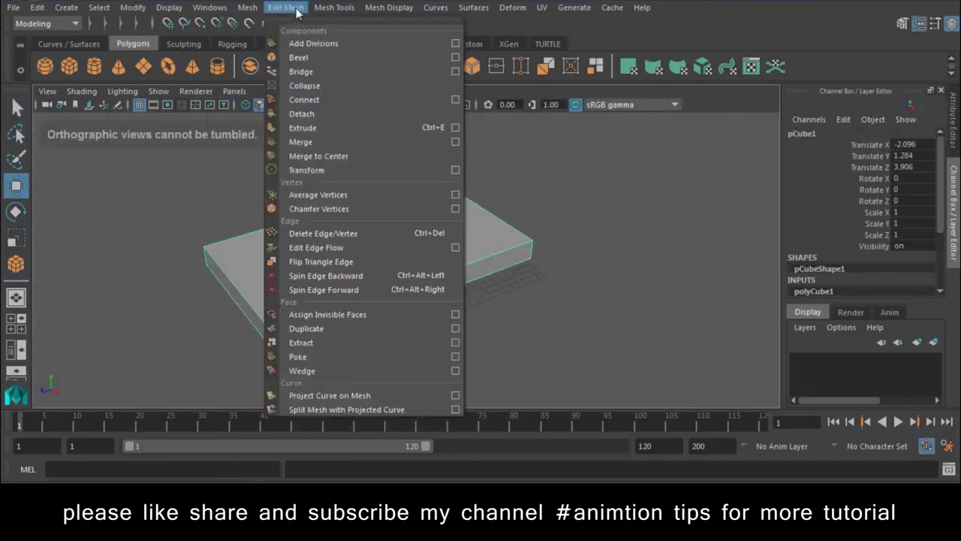
pyautogui.click(334, 7)
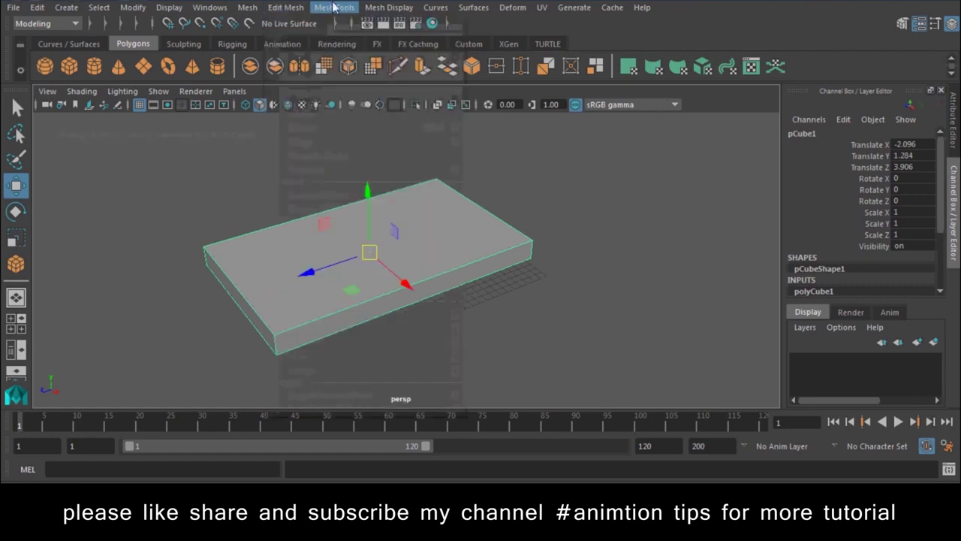
# Insert three edge loops banding the sides of the box.
pyautogui.click(358, 112)
pyautogui.keyDown('alt'); pyautogui.moveTo(368, 261); pyautogui.dragTo(420, 357); pyautogui.keyUp('alt')
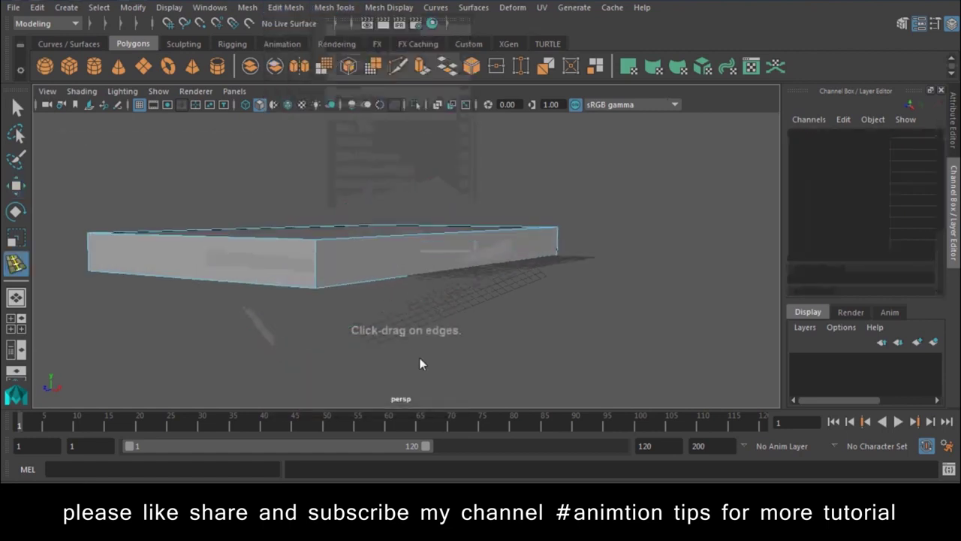
pyautogui.moveTo(317, 264); pyautogui.dragTo(316, 269)
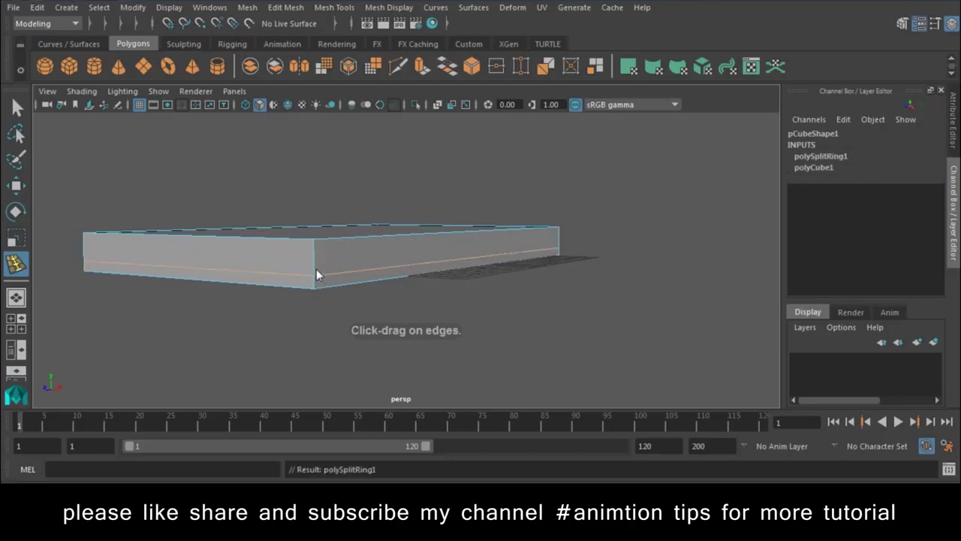
pyautogui.click(314, 262)
pyautogui.click(316, 252)
pyautogui.moveTo(317, 249)
pyautogui.keyDown('alt'); pyautogui.mouseDown()
pyautogui.moveTo(442, 294)
pyautogui.moveTo(289, 249)
pyautogui.moveTo(192, 245)
pyautogui.mouseUp(); pyautogui.keyUp('alt')
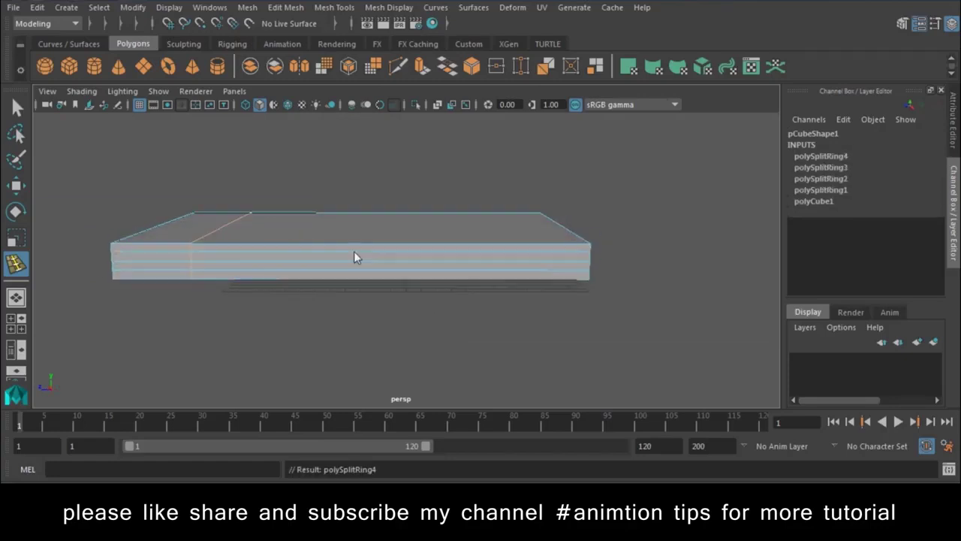
# Add a fourth loop and two loops across the top near each end.
pyautogui.click(522, 247)
pyautogui.moveTo(519, 250)
pyautogui.keyDown('alt'); pyautogui.mouseDown()
pyautogui.moveTo(489, 267)
pyautogui.moveTo(331, 298)
pyautogui.mouseUp(); pyautogui.keyUp('alt')
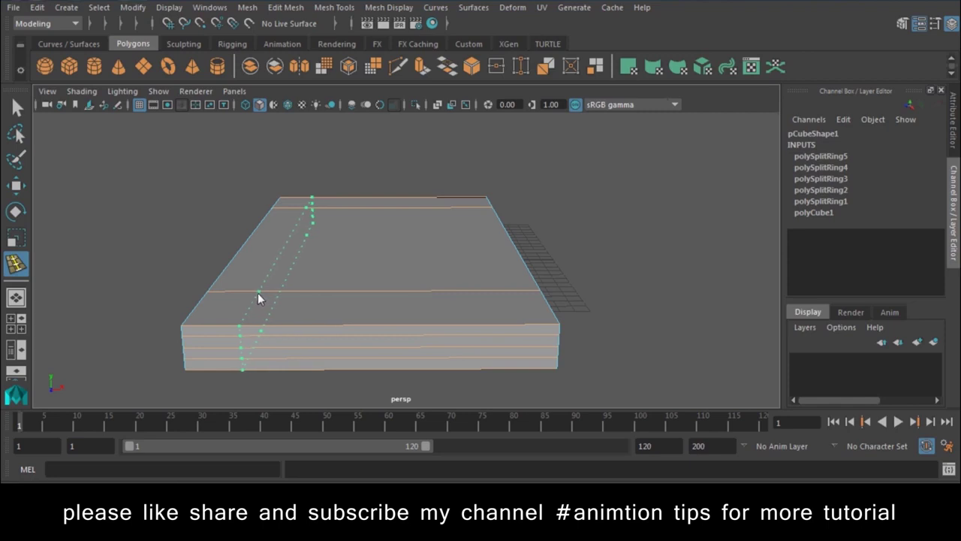
pyautogui.click(223, 303)
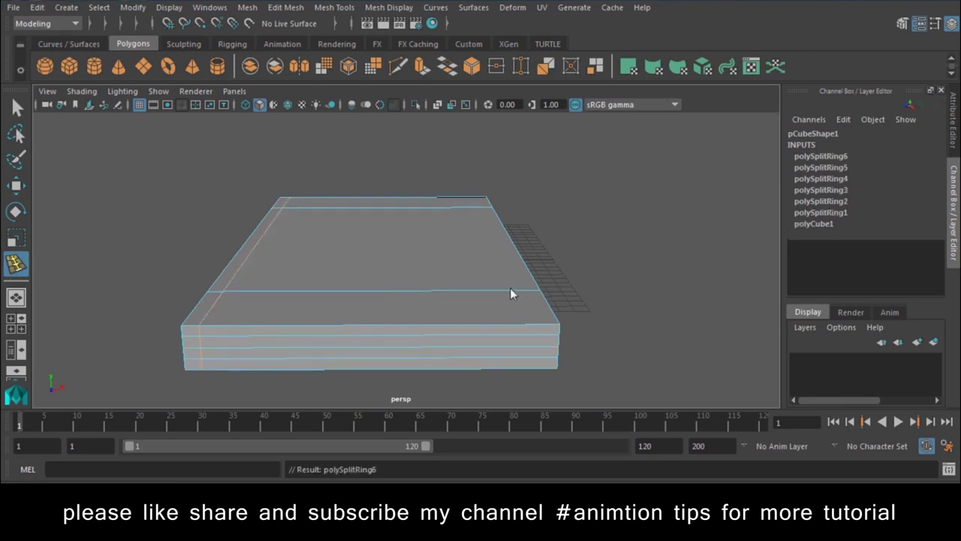
pyautogui.click(452, 295)
pyautogui.press('w')
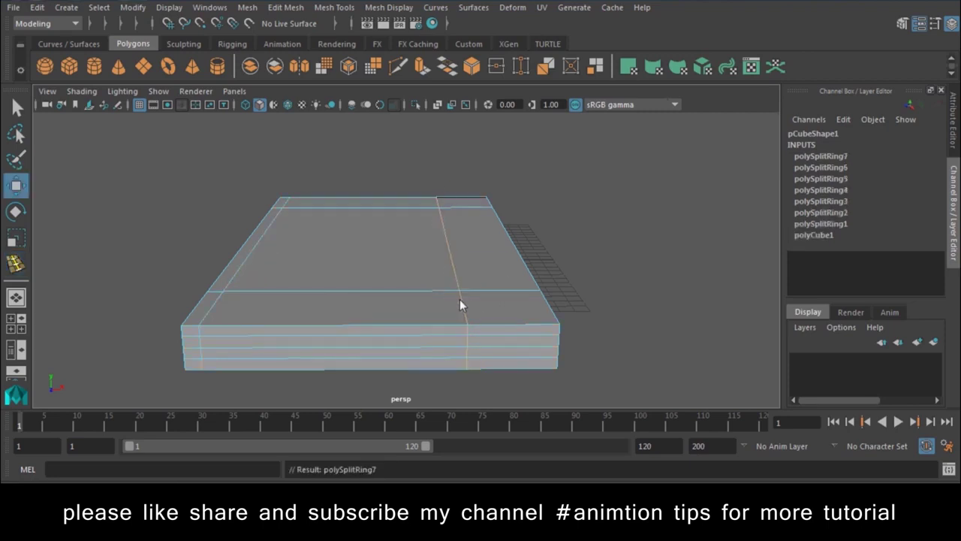
pyautogui.moveTo(488, 123); pyautogui.dragTo(488, 183, button='right')
# Select the two end strip faces and extrude them up into tall walls.
pyautogui.click(401, 311)
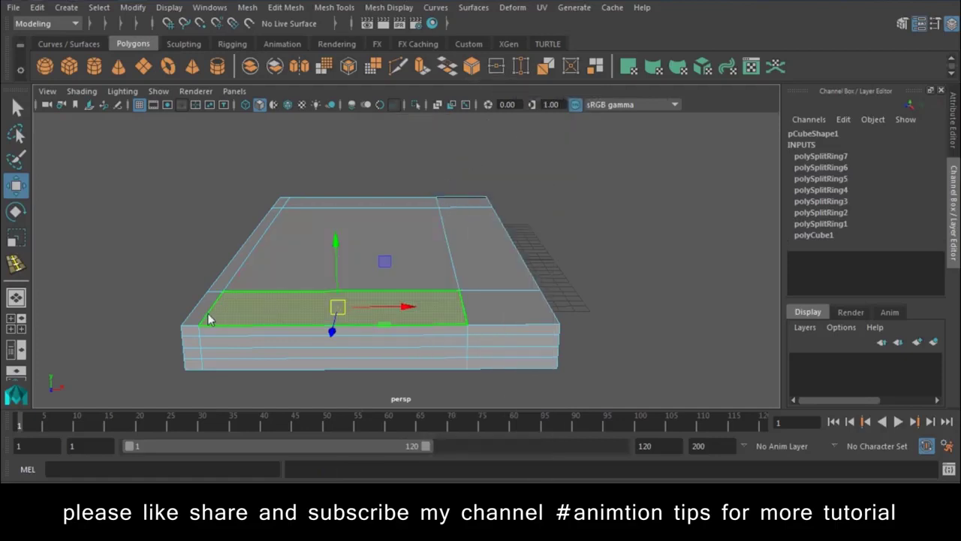
pyautogui.keyDown('shift'); pyautogui.click(343, 203); pyautogui.keyUp('shift')
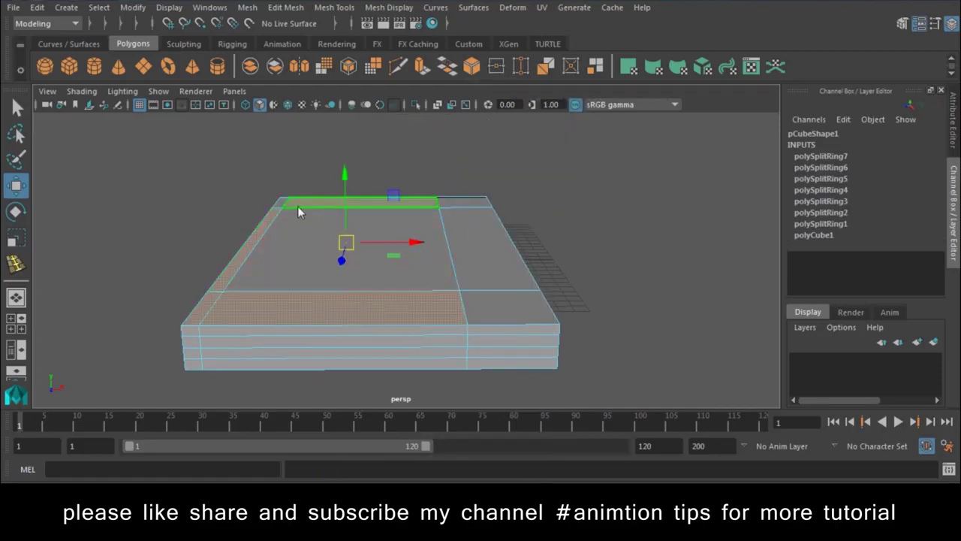
pyautogui.moveTo(549, 250)
pyautogui.keyDown('alt'); pyautogui.mouseDown()
pyautogui.moveTo(414, 265)
pyautogui.moveTo(390, 172)
pyautogui.mouseUp(); pyautogui.keyUp('alt')
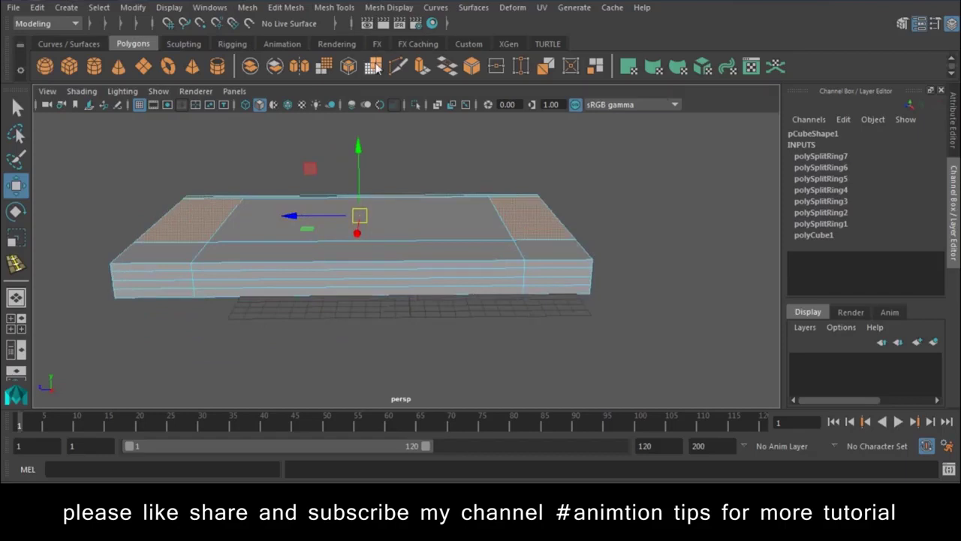
pyautogui.click(422, 69)
pyautogui.moveTo(422, 295)
pyautogui.keyDown('alt'); pyautogui.mouseDown()
pyautogui.moveTo(431, 309)
pyautogui.moveTo(231, 245)
pyautogui.mouseUp(); pyautogui.keyUp('alt')
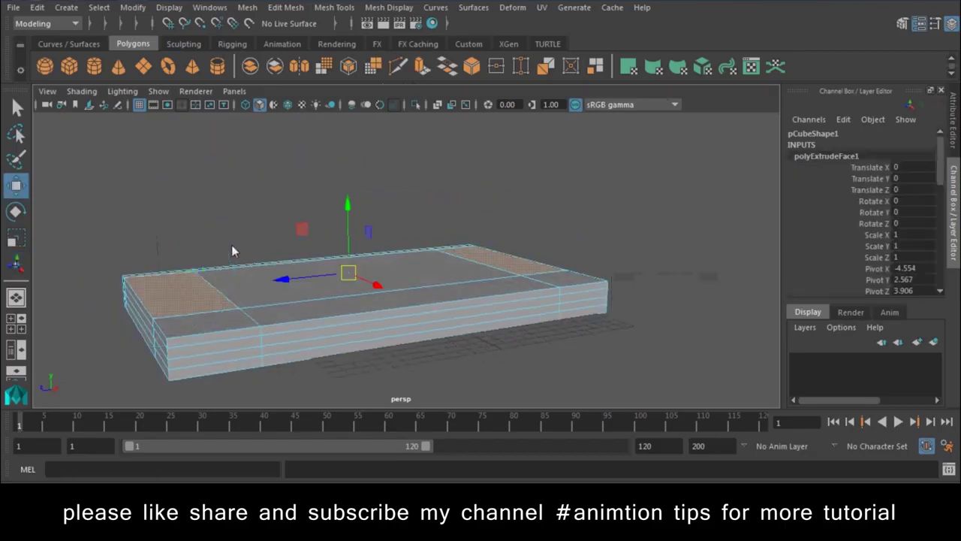
pyautogui.moveTo(359, 221)
pyautogui.mouseDown()
pyautogui.moveTo(392, 89)
pyautogui.moveTo(455, 45)
pyautogui.mouseUp()
pyautogui.moveTo(426, 190)
pyautogui.keyDown('alt'); pyautogui.mouseDown()
pyautogui.moveTo(507, 338)
pyautogui.moveTo(437, 292)
pyautogui.moveTo(468, 265)
pyautogui.moveTo(696, 333)
pyautogui.moveTo(451, 84)
pyautogui.mouseUp(); pyautogui.keyUp('alt')
# Extrude the top face of the left wall.
pyautogui.click(259, 209)
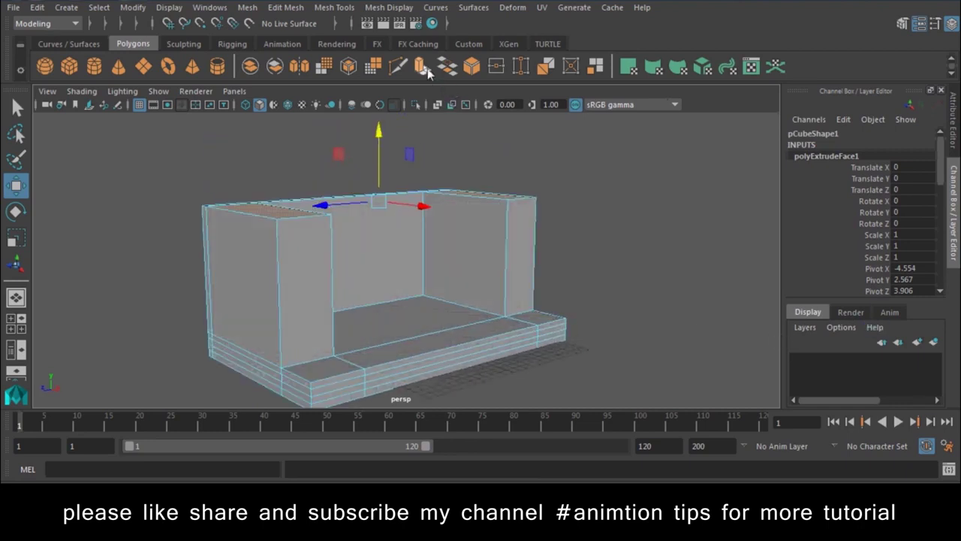
pyautogui.click(422, 69)
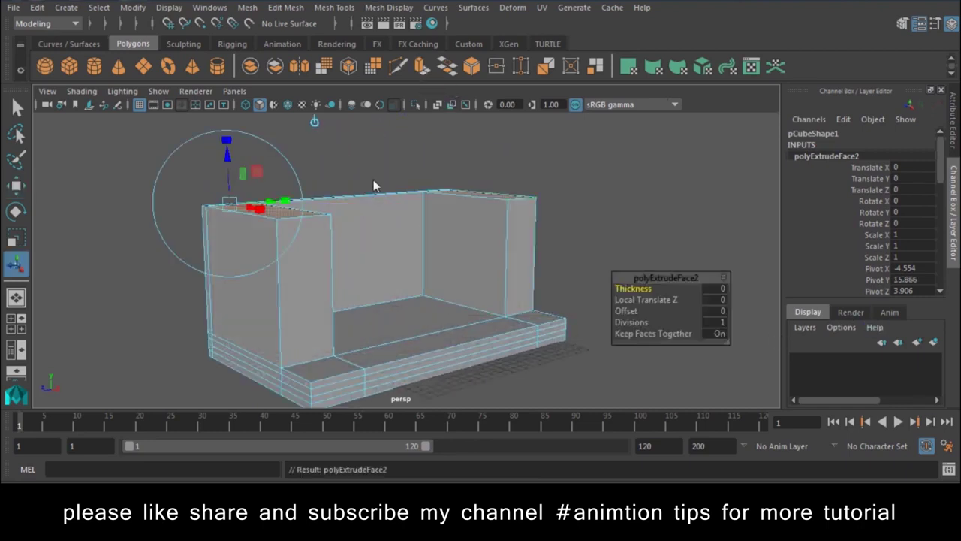
pyautogui.click(425, 227)
pyautogui.moveTo(426, 227)
pyautogui.keyDown('alt'); pyautogui.mouseDown()
pyautogui.moveTo(300, 223)
pyautogui.moveTo(459, 184)
pyautogui.mouseUp(); pyautogui.keyUp('alt')
# Bridge the two wall tops with Divisions set to 0.
pyautogui.click(458, 181)
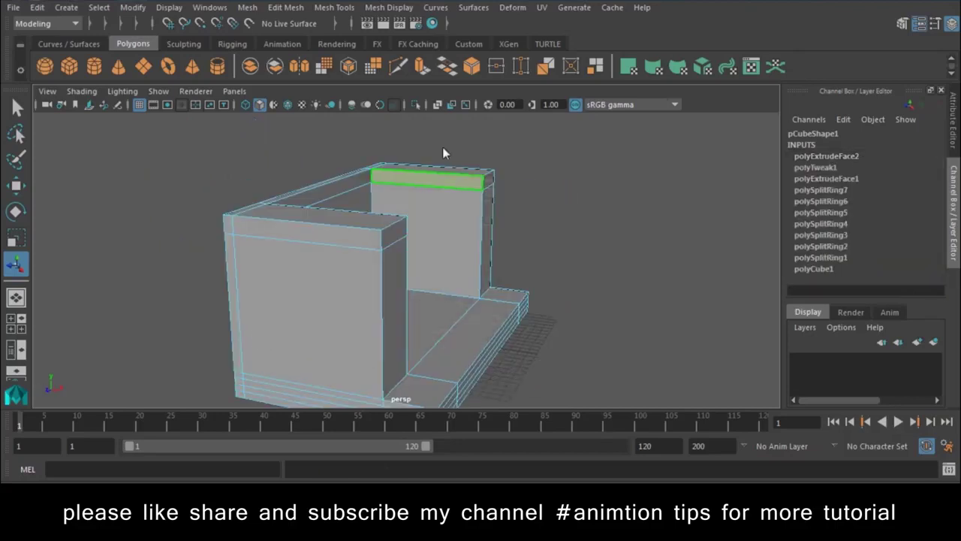
pyautogui.click(450, 73)
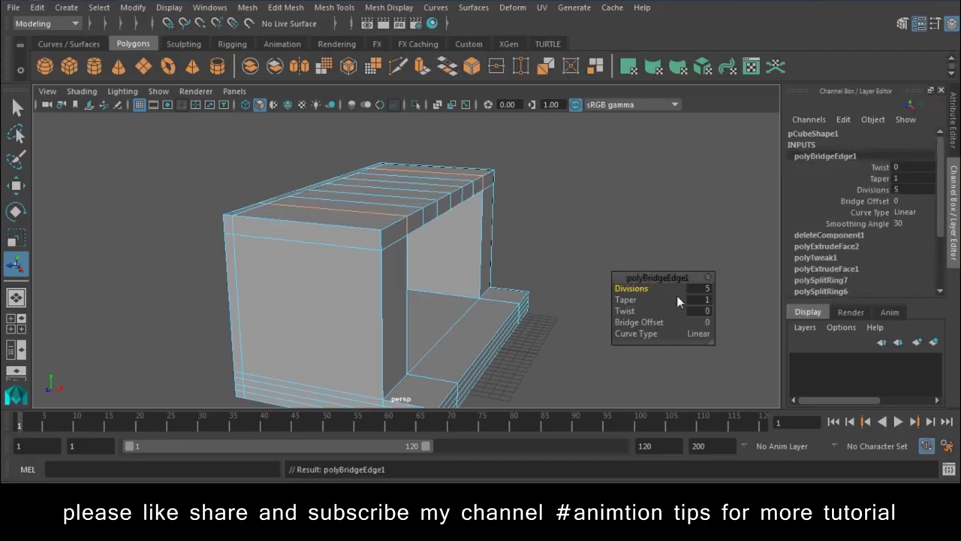
pyautogui.moveTo(654, 297); pyautogui.dragTo(132, 311)
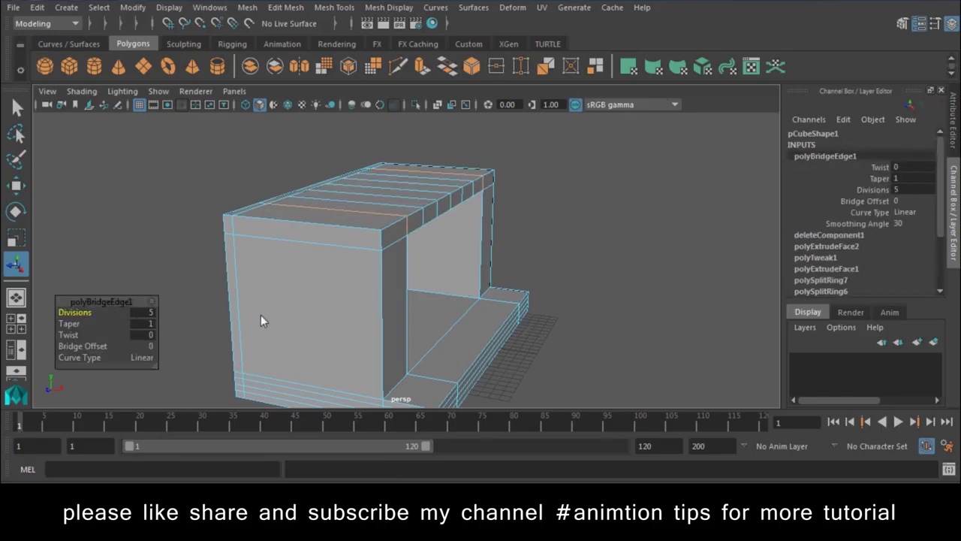
pyautogui.moveTo(70, 313); pyautogui.dragTo(30, 317)
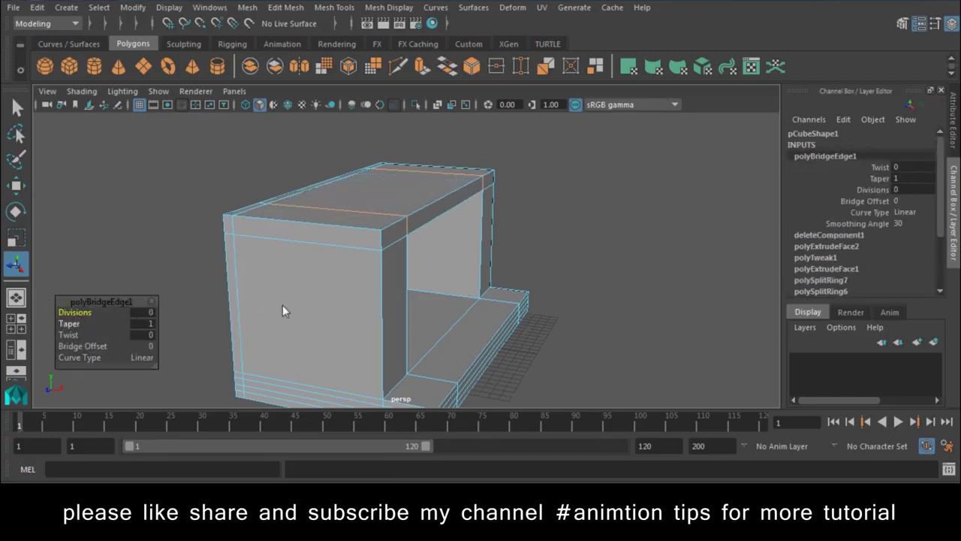
pyautogui.click(598, 270)
pyautogui.scroll(3, 494, 178)
pyautogui.scroll(2, 424, 219)
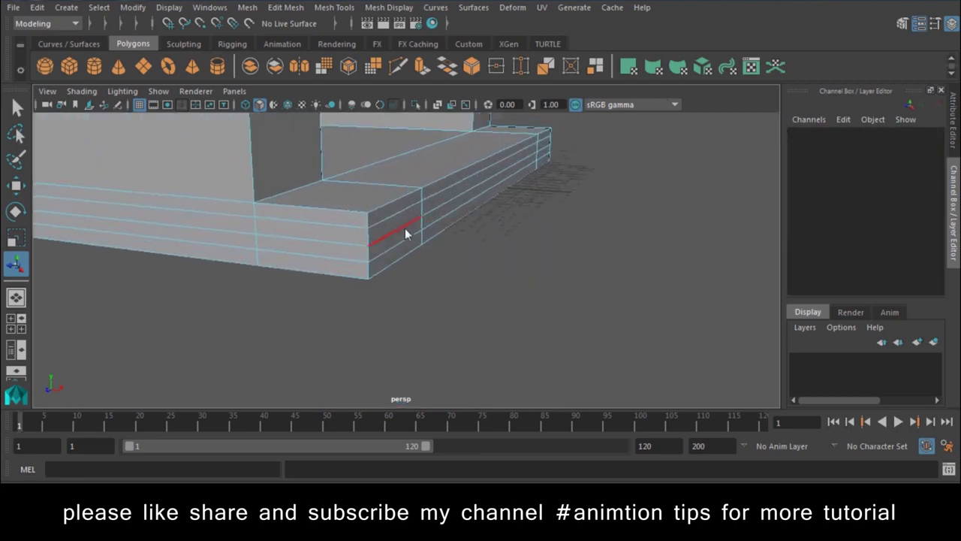
# Select the lower side faces of the base and extrude them outward into a first step.
pyautogui.click(403, 222)
pyautogui.rightClick(408, 203)
pyautogui.click(408, 161)
pyautogui.click(399, 231)
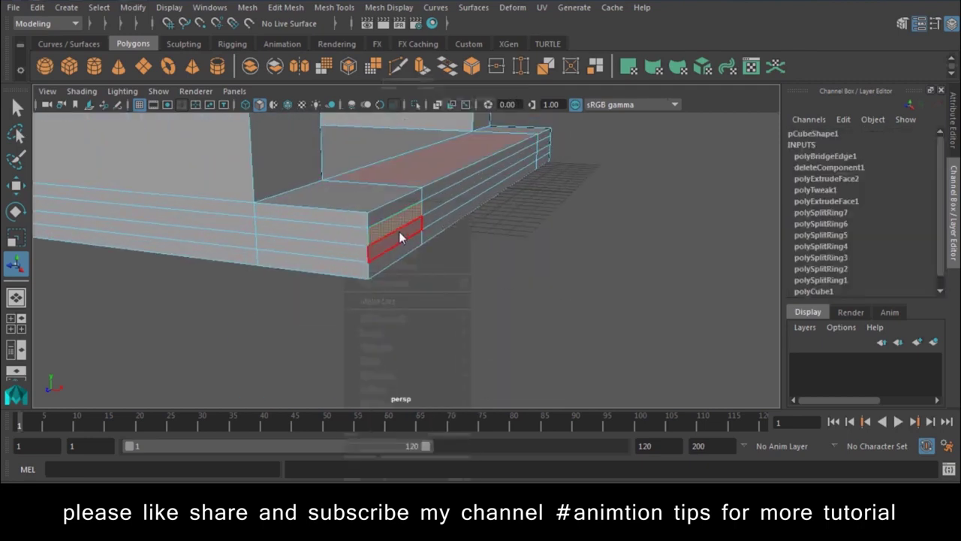
pyautogui.keyDown('alt'); pyautogui.moveTo(398, 252); pyautogui.dragTo(510, 260); pyautogui.keyUp('alt')
pyautogui.click(507, 331)
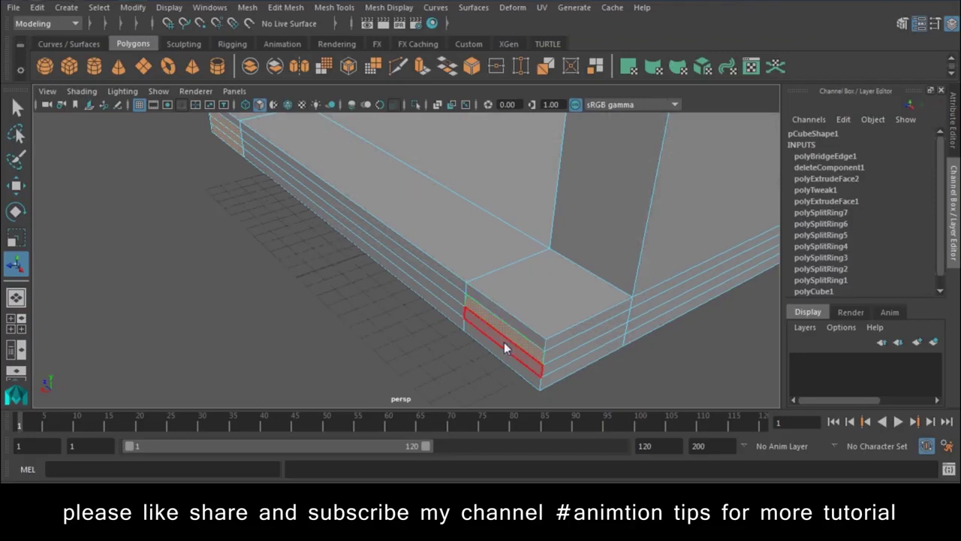
pyautogui.keyDown('shift'); pyautogui.click(504, 344); pyautogui.keyUp('shift')
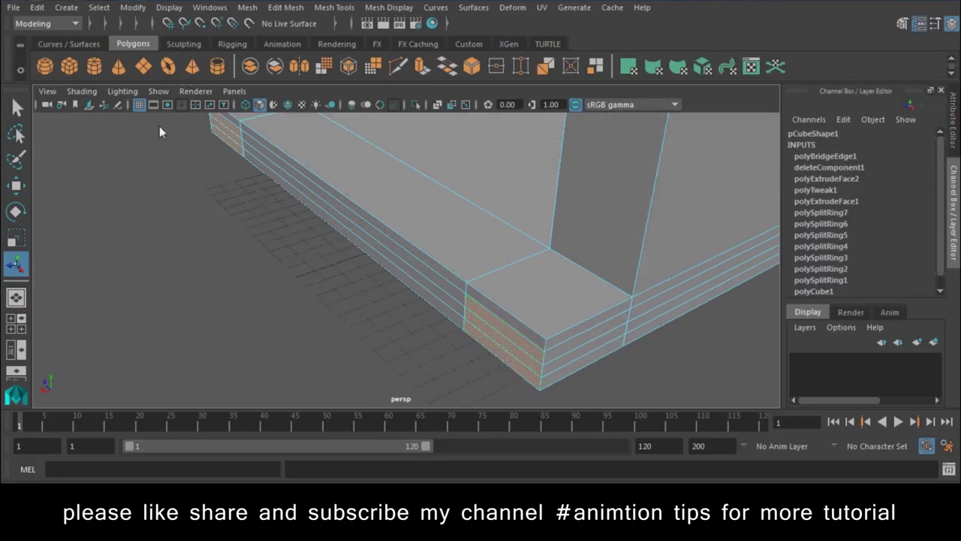
pyautogui.click(418, 68)
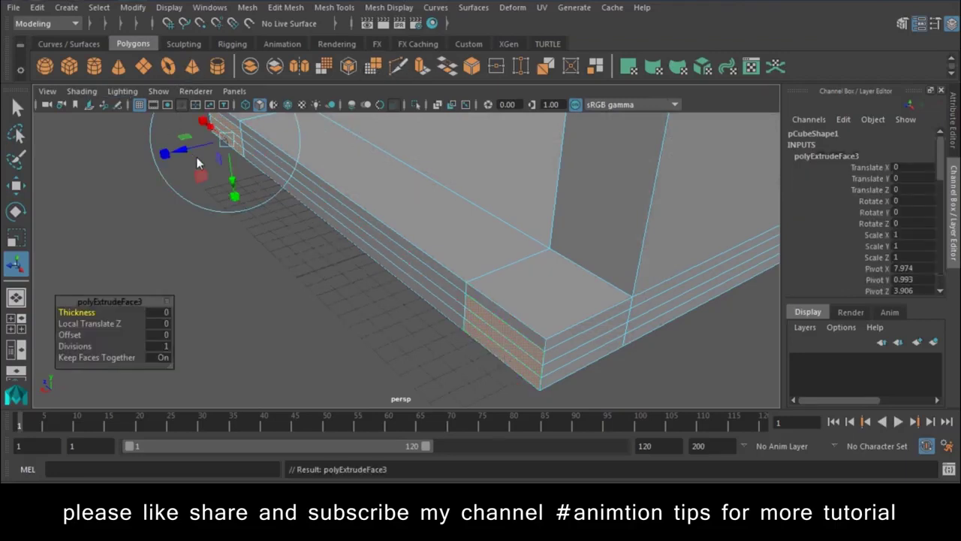
pyautogui.moveTo(199, 154); pyautogui.dragTo(168, 160)
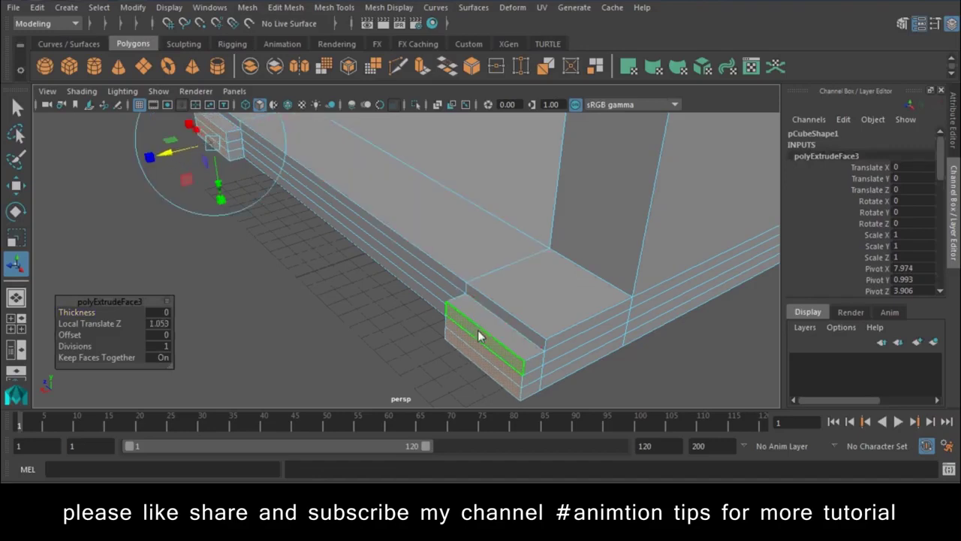
# Extrude the faces twice more with Ctrl+E, sliding each new step outward along X.
pyautogui.hotkey('ctrl', 'e')
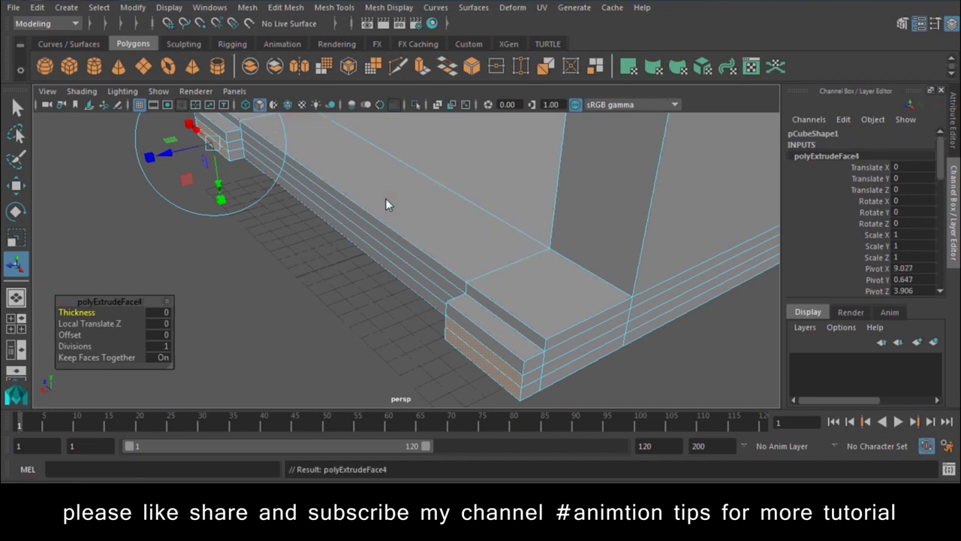
pyautogui.press('w')
pyautogui.moveTo(249, 234); pyautogui.dragTo(240, 247)
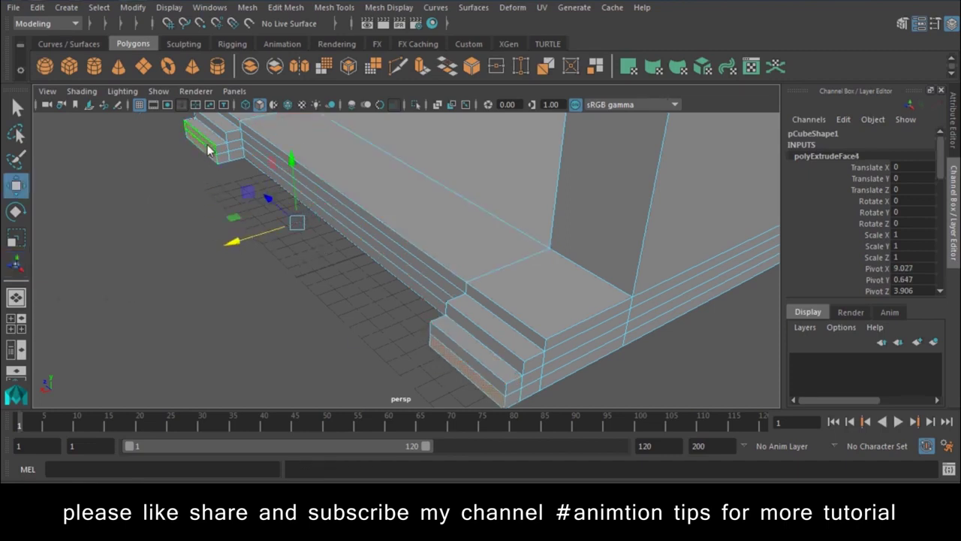
pyautogui.hotkey('ctrl', 'e')
pyautogui.press('w')
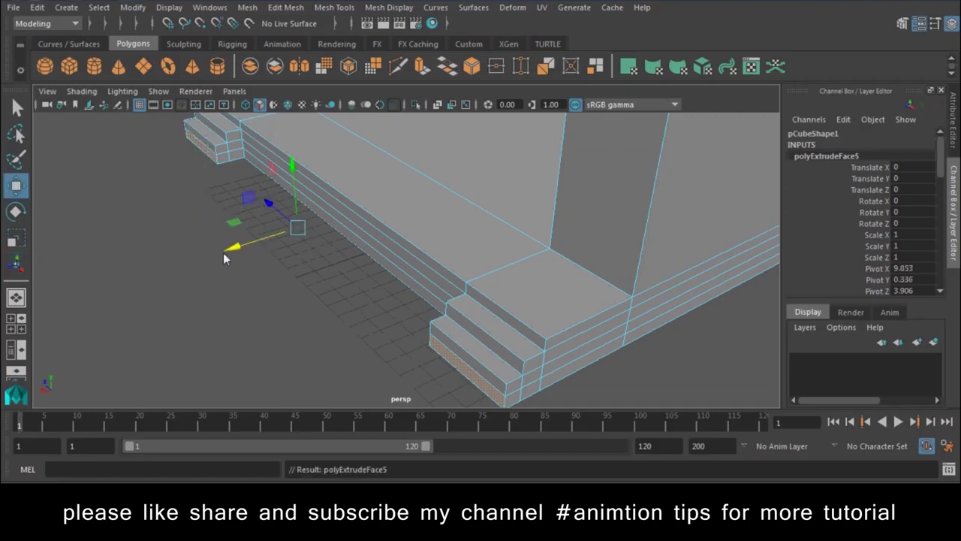
pyautogui.moveTo(205, 297)
pyautogui.keyDown('alt'); pyautogui.mouseDown()
pyautogui.moveTo(388, 281)
pyautogui.moveTo(459, 331)
pyautogui.mouseUp(); pyautogui.keyUp('alt')
# Select pCube1 in object mode and run Edit > Delete by Type > History.
pyautogui.rightClick(501, 204)
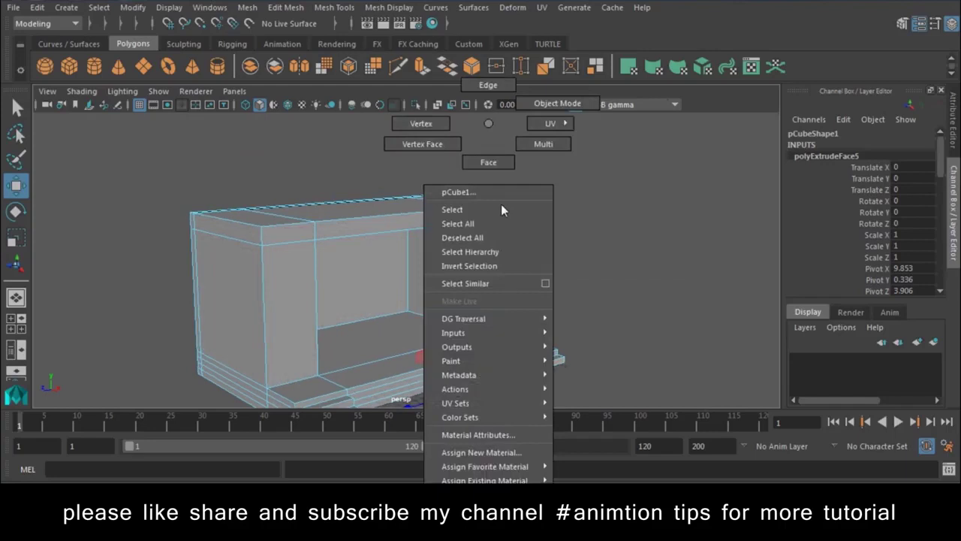
pyautogui.click(562, 105)
pyautogui.moveTo(535, 248)
pyautogui.keyDown('alt'); pyautogui.mouseDown()
pyautogui.moveTo(447, 300)
pyautogui.moveTo(377, 143)
pyautogui.mouseUp(); pyautogui.keyUp('alt')
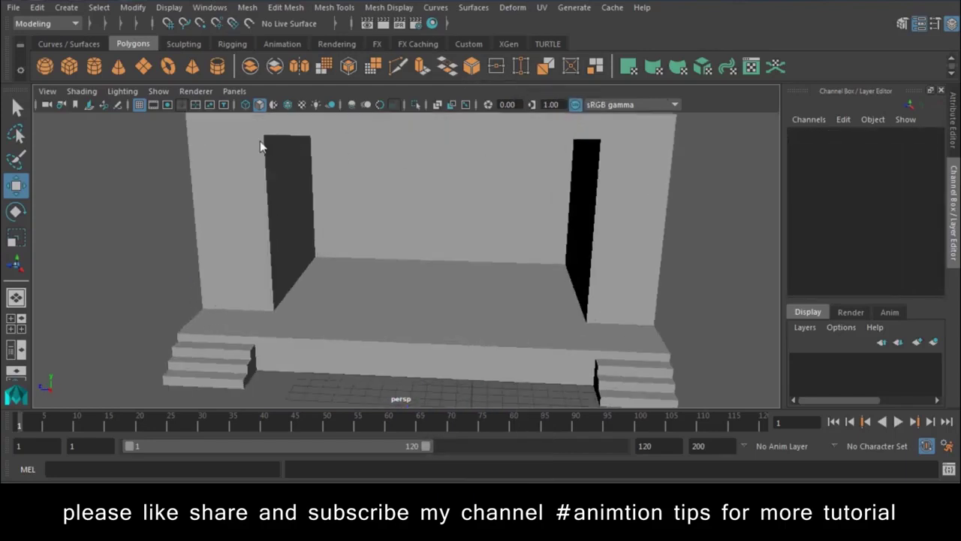
pyautogui.moveTo(421, 206)
pyautogui.mouseDown()
pyautogui.moveTo(421, 237)
pyautogui.moveTo(425, 181)
pyautogui.mouseUp()
pyautogui.click(422, 238)
pyautogui.click(422, 196)
pyautogui.click(425, 181)
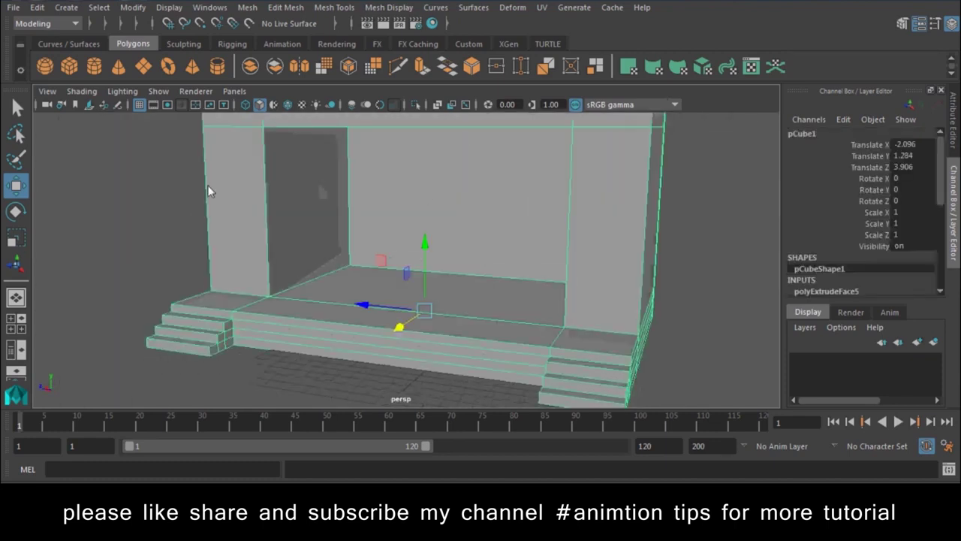
pyautogui.click(13, 8)
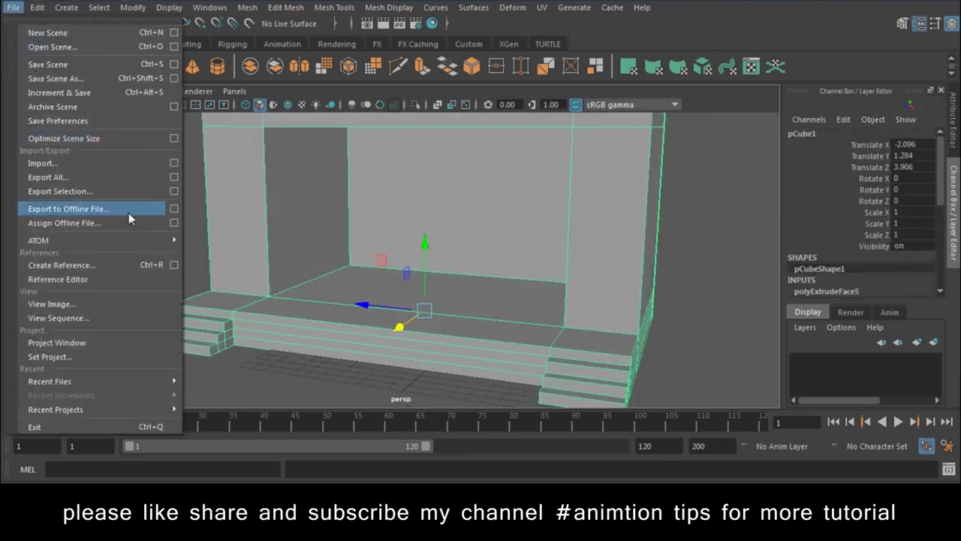
pyautogui.click(36, 8)
pyautogui.moveTo(131, 173)
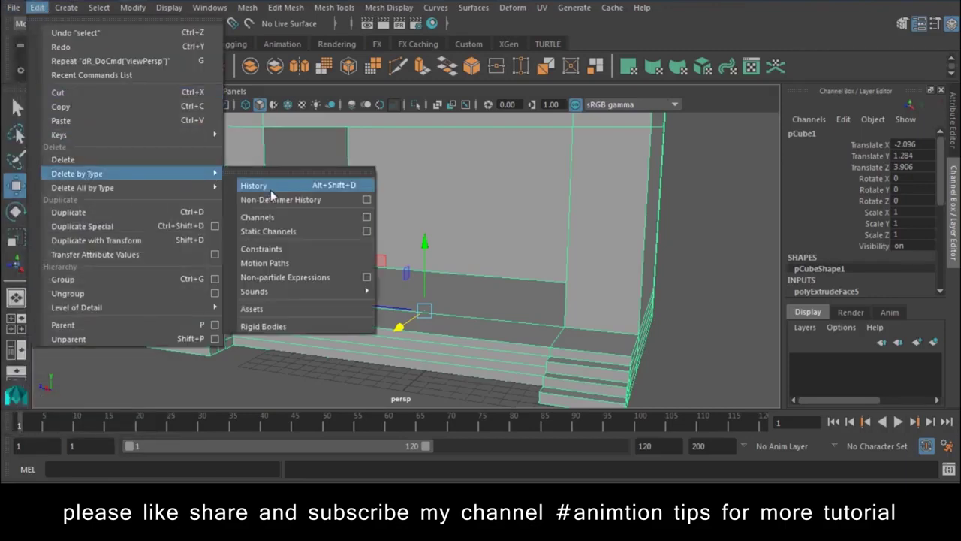
pyautogui.click(271, 192)
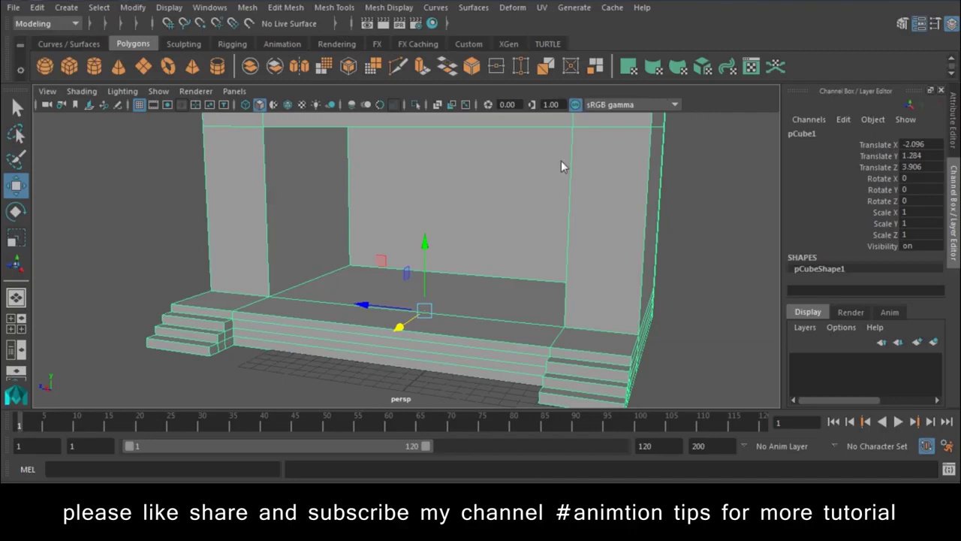
# Assign a new Lambert with dark red colour to the floor, base and steps.
pyautogui.moveTo(564, 206)
pyautogui.keyDown('alt'); pyautogui.mouseDown()
pyautogui.moveTo(678, 248)
pyautogui.moveTo(654, 251)
pyautogui.mouseUp(); pyautogui.keyUp('alt')
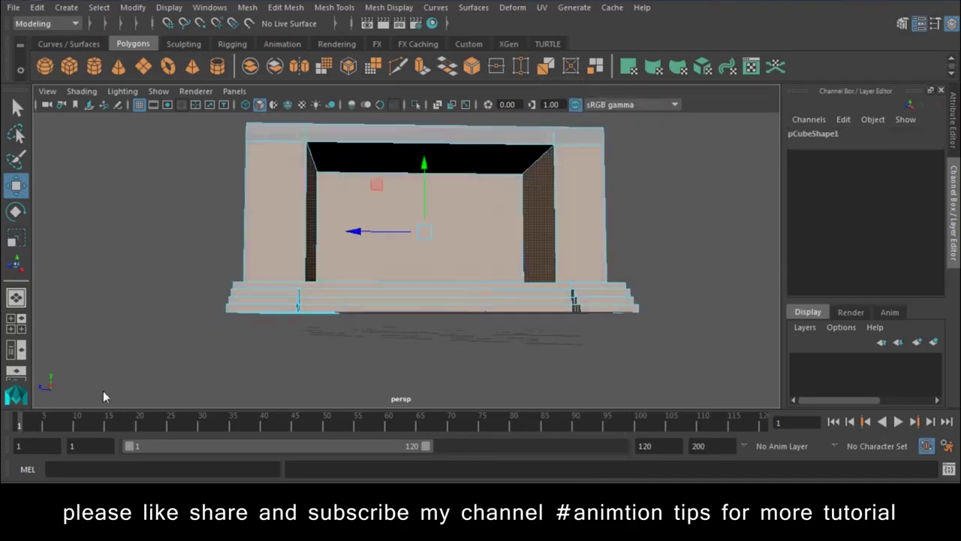
pyautogui.moveTo(248, 232)
pyautogui.keyDown('alt'); pyautogui.mouseDown()
pyautogui.moveTo(362, 305)
pyautogui.moveTo(513, 254)
pyautogui.mouseUp(); pyautogui.keyUp('alt')
pyautogui.moveTo(512, 254)
pyautogui.mouseDown(button='right')
pyautogui.moveTo(524, 336)
pyautogui.moveTo(635, 418)
pyautogui.mouseUp(button='right')
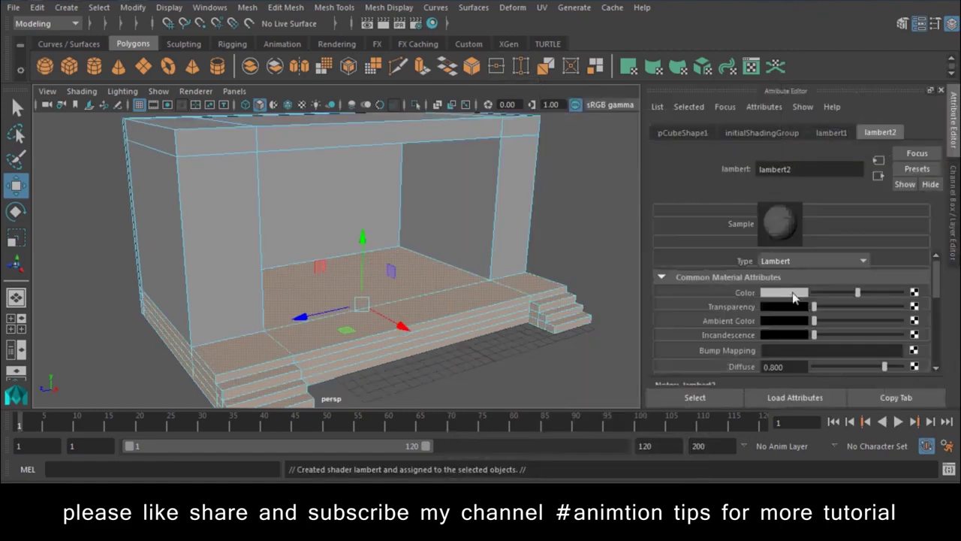
pyautogui.click(794, 300)
pyautogui.moveTo(365, 322); pyautogui.dragTo(369, 337)
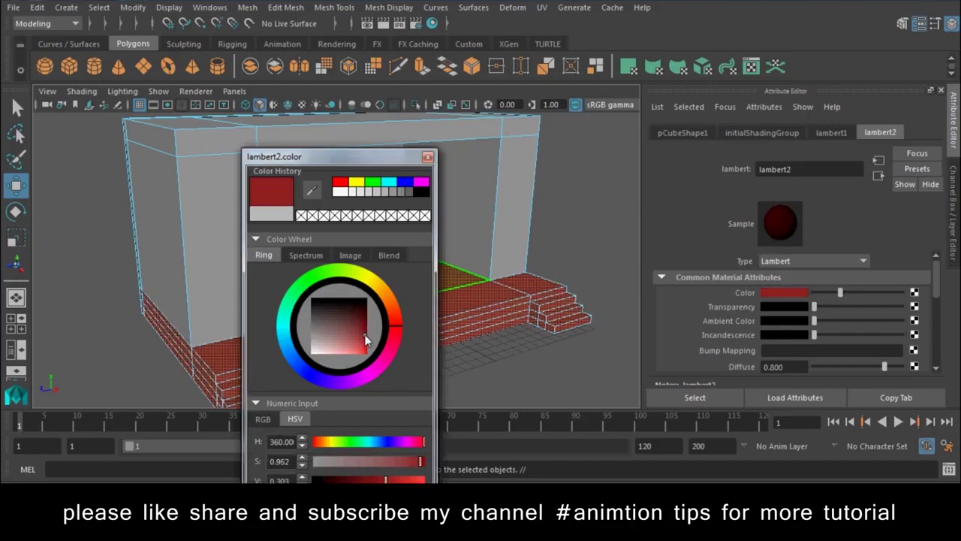
pyautogui.click(570, 196)
# Give the walls and top a new beige Lambert material.
pyautogui.moveTo(569, 196)
pyautogui.keyDown('alt'); pyautogui.mouseDown()
pyautogui.moveTo(504, 279)
pyautogui.moveTo(545, 177)
pyautogui.mouseUp(); pyautogui.keyUp('alt')
pyautogui.click(499, 226)
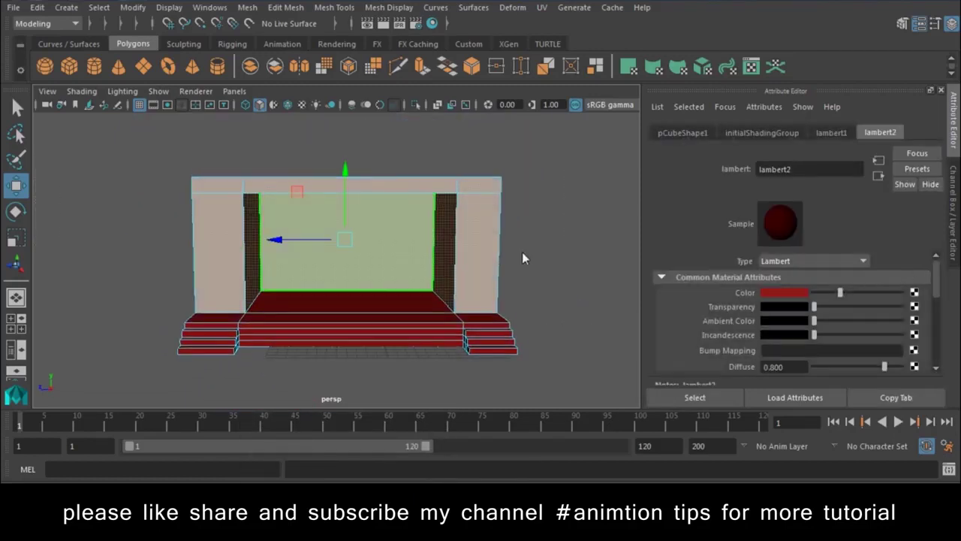
pyautogui.moveTo(301, 123); pyautogui.dragTo(301, 203, button='right')
pyautogui.moveTo(297, 467)
pyautogui.click(422, 413)
pyautogui.click(798, 293)
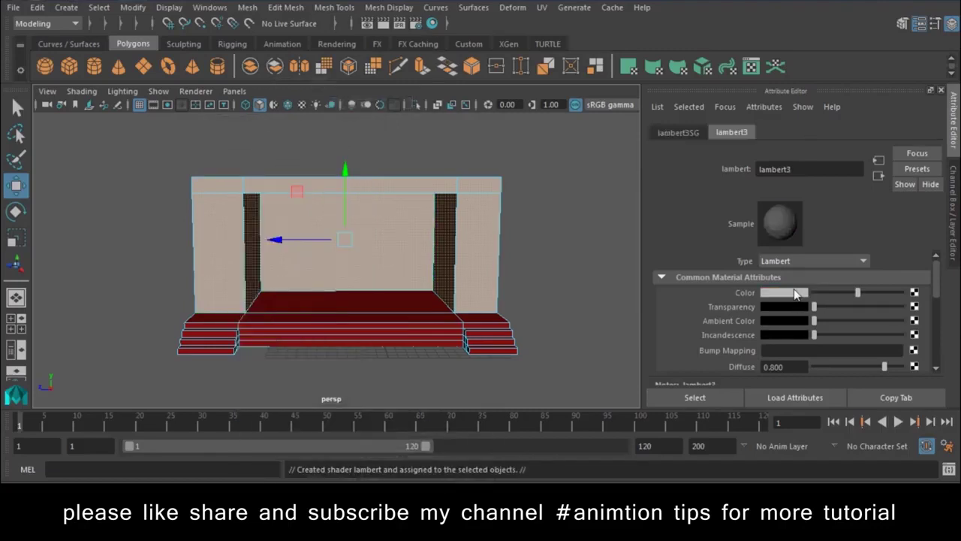
pyautogui.moveTo(396, 306); pyautogui.dragTo(386, 302)
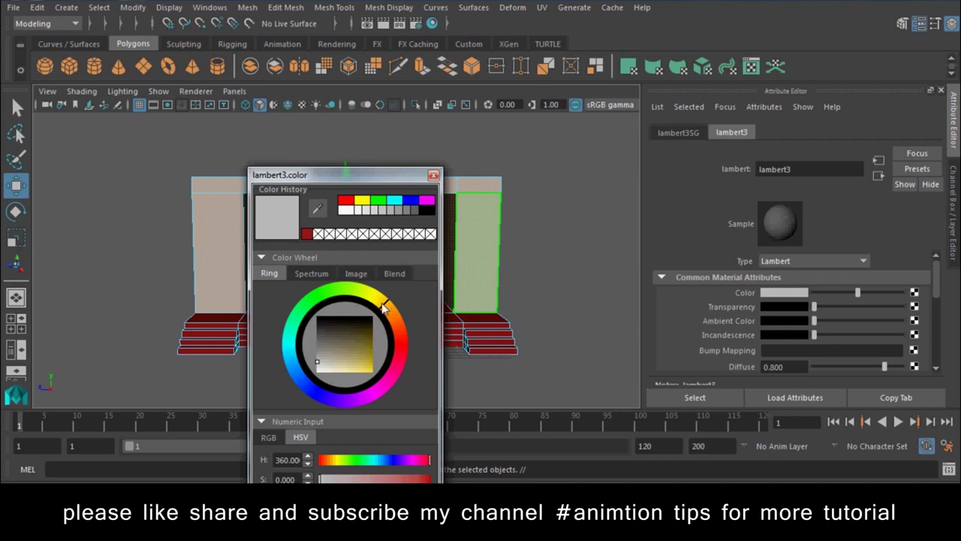
pyautogui.moveTo(356, 363); pyautogui.dragTo(334, 366)
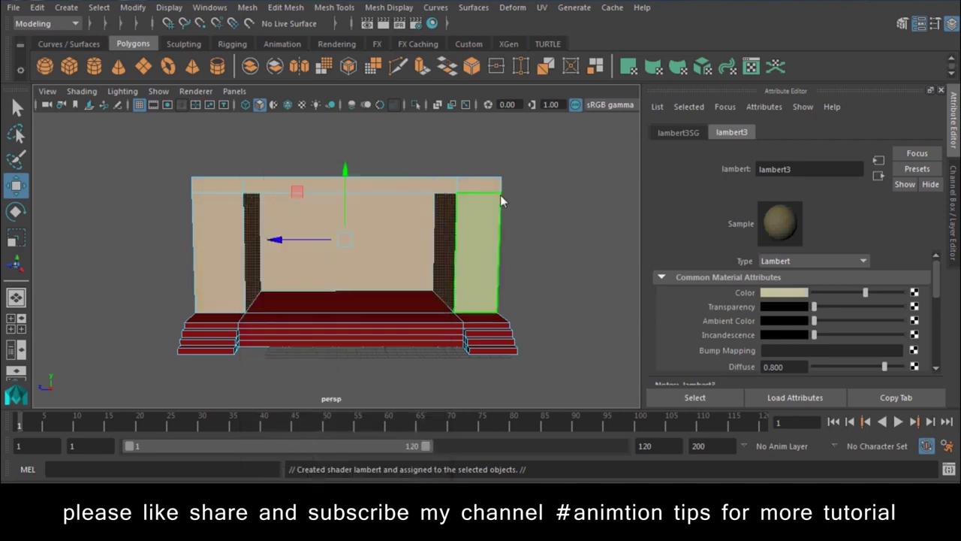
pyautogui.click(500, 195)
pyautogui.moveTo(466, 193); pyautogui.dragTo(547, 118, button='right')
# Start Polygon Plane creation in the side view, with the grid hidden and Wireframe on Shaded.
pyautogui.keyDown('alt'); pyautogui.moveTo(533, 250); pyautogui.dragTo(77, 158); pyautogui.keyUp('alt')
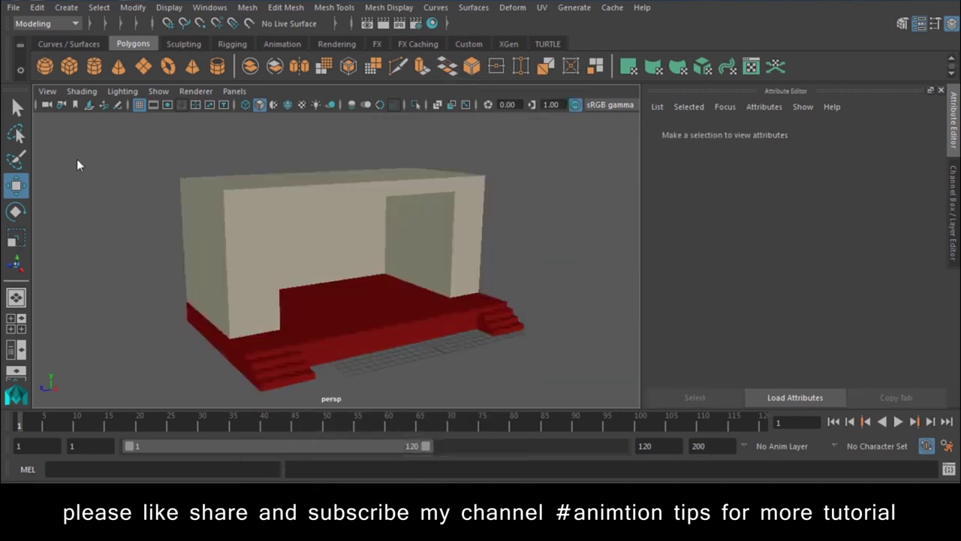
pyautogui.press('space')
pyautogui.click(417, 233)
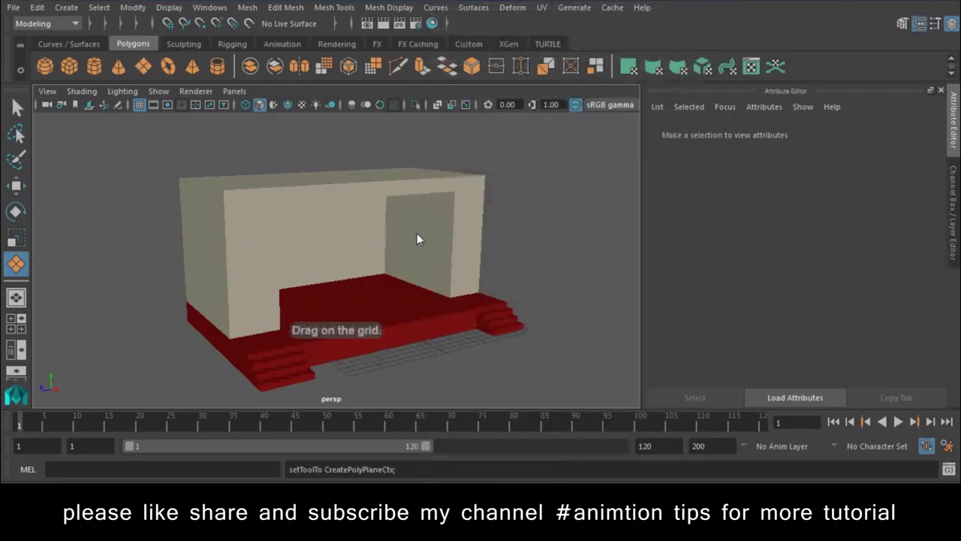
pyautogui.press('space')
pyautogui.moveTo(408, 248); pyautogui.dragTo(504, 248)
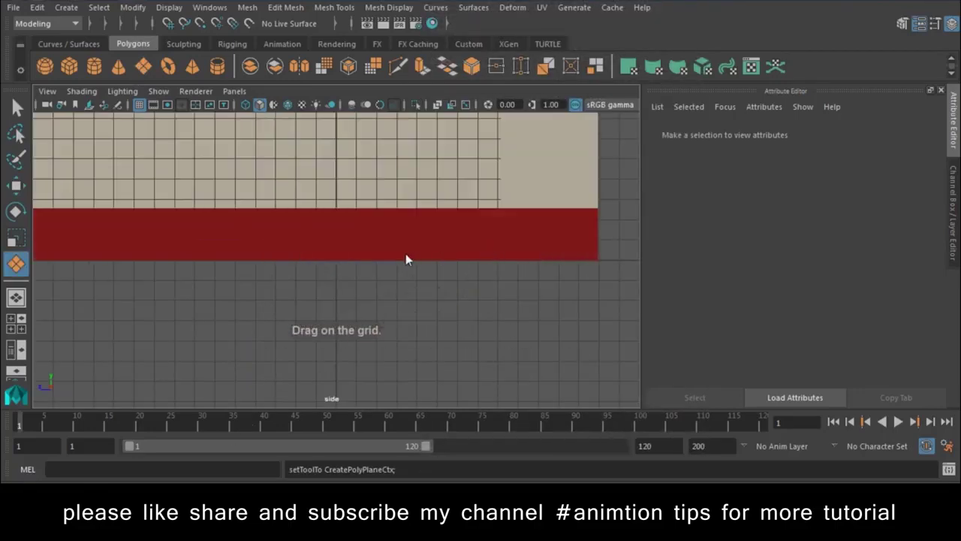
pyautogui.scroll(5, 406, 253)
pyautogui.scroll(-2, 347, 341)
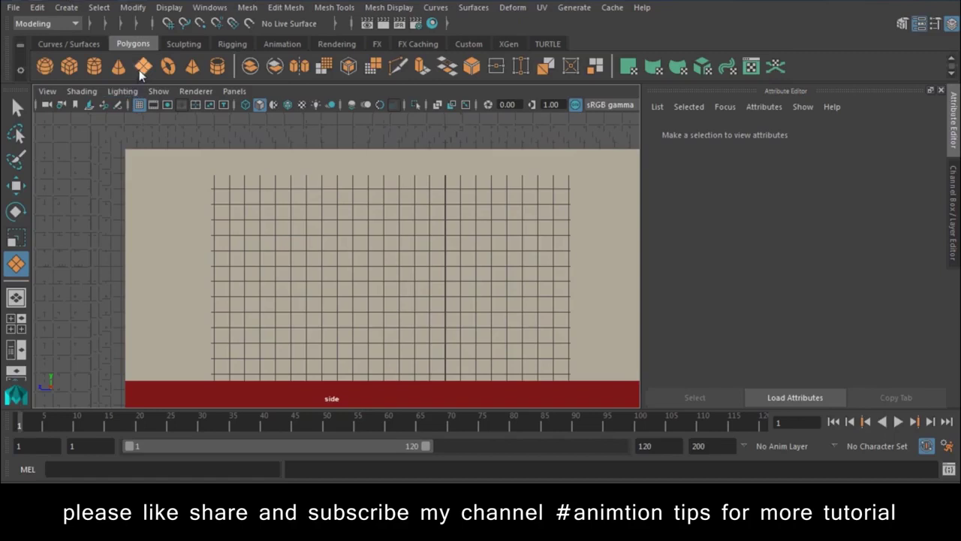
pyautogui.click(138, 104)
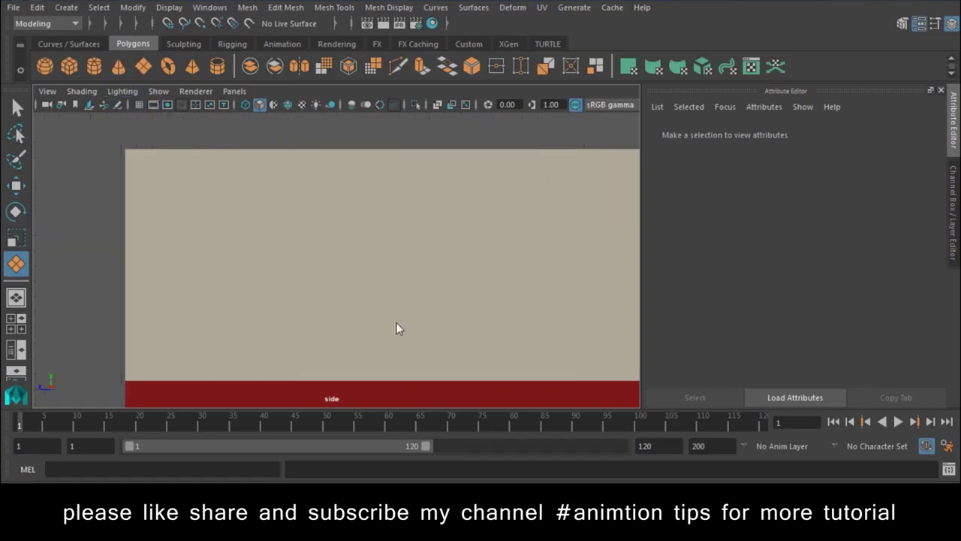
pyautogui.scroll(2, 396, 323)
pyautogui.click(68, 91)
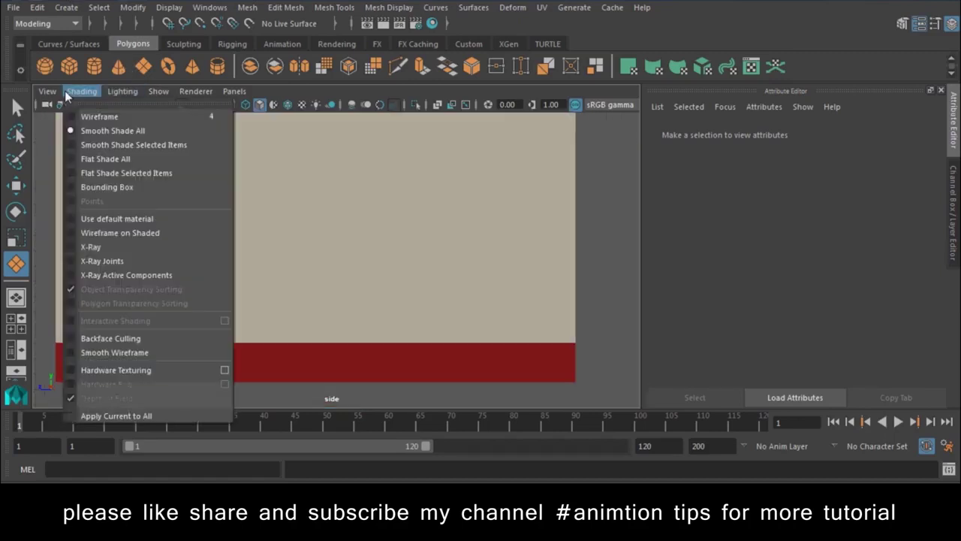
pyautogui.click(115, 233)
pyautogui.scroll(-1, 405, 328)
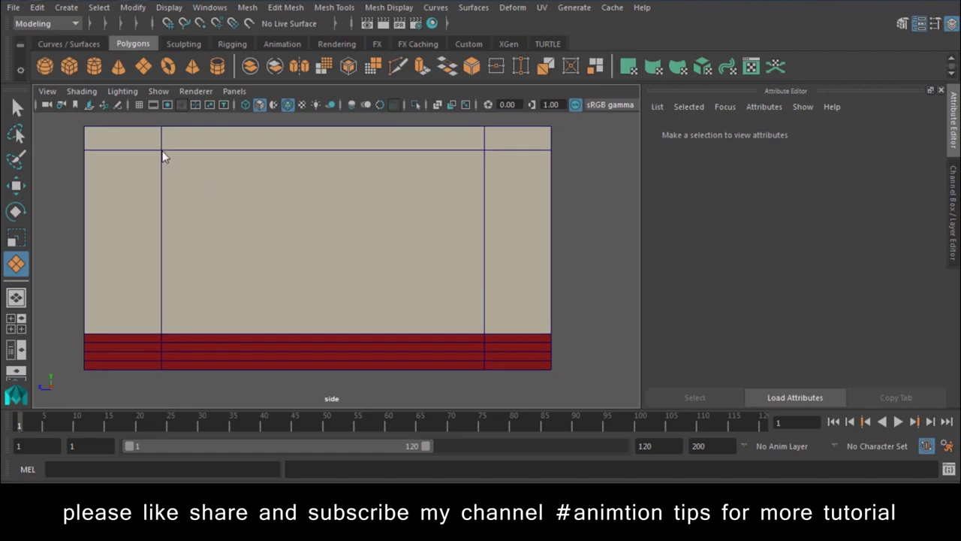
# Draw a vertical plane filling the opening from the top beam down to the floor.
pyautogui.moveTo(302, 277); pyautogui.dragTo(334, 332)
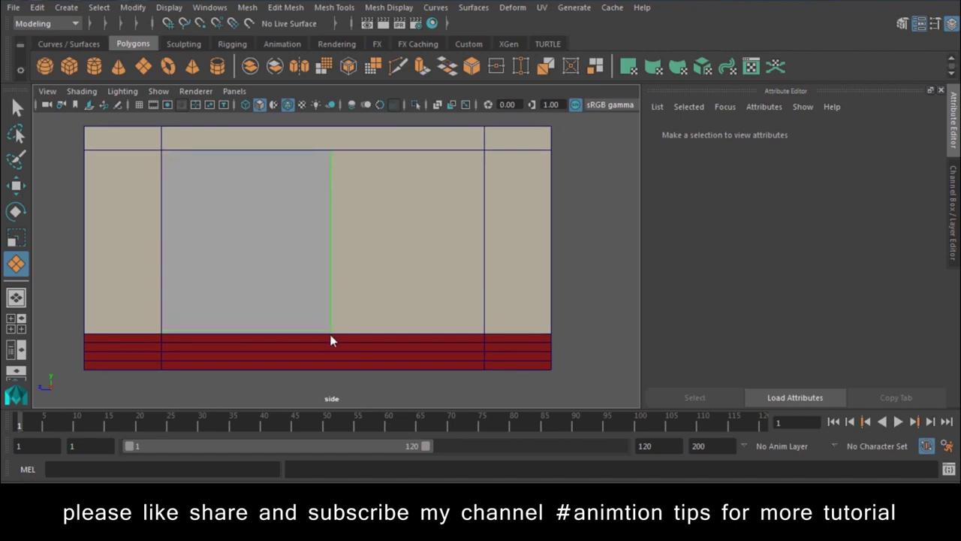
pyautogui.moveTo(390, 258); pyautogui.dragTo(390, 225)
pyautogui.moveTo(416, 292)
pyautogui.keyDown('alt'); pyautogui.mouseDown()
pyautogui.moveTo(403, 291)
pyautogui.moveTo(411, 291)
pyautogui.mouseUp(); pyautogui.keyUp('alt')
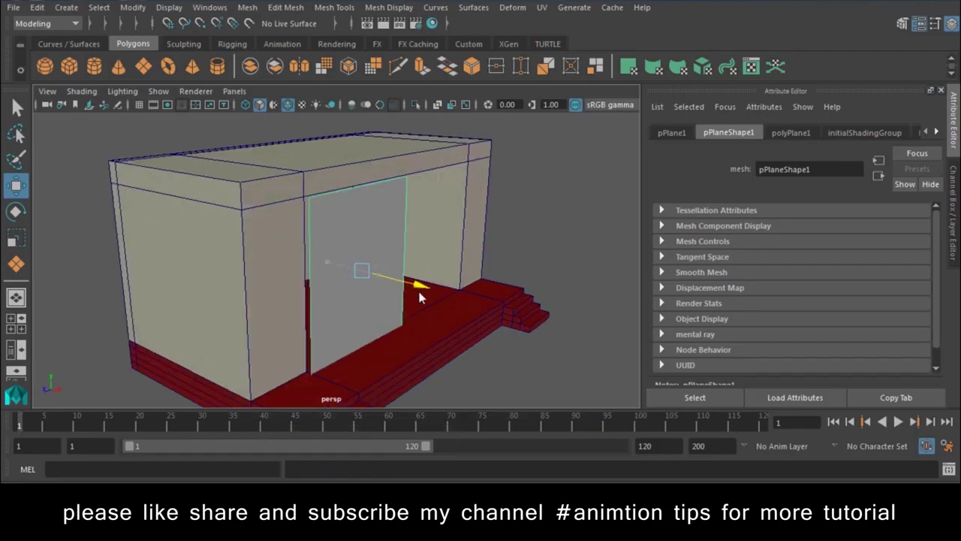
# Set polyPlane1 Subdivisions Width and Height to 38 in the Channel Box.
pyautogui.click(955, 206)
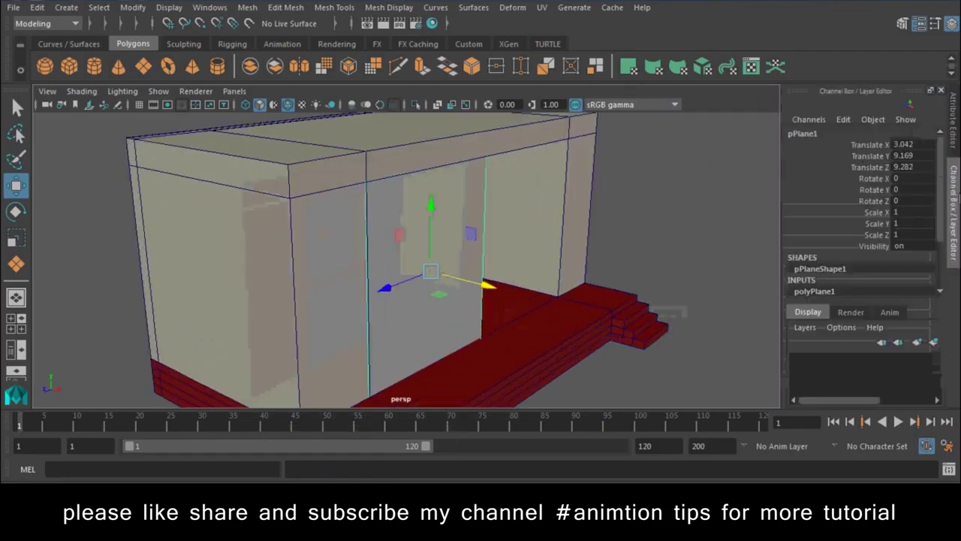
pyautogui.click(854, 257)
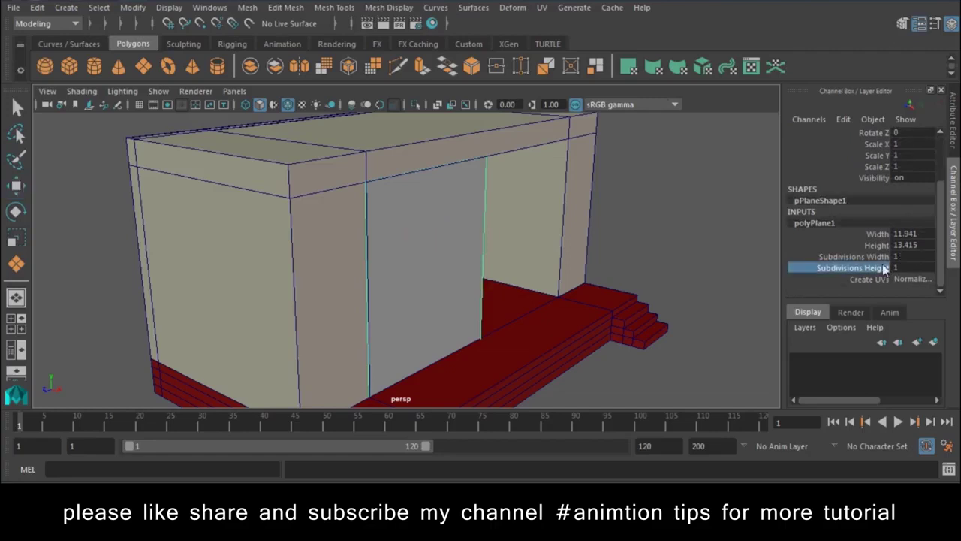
pyautogui.keyDown('shift'); pyautogui.click(854, 268); pyautogui.keyUp('shift')
pyautogui.moveTo(722, 270)
pyautogui.mouseDown(button='middle')
pyautogui.moveTo(580, 275)
pyautogui.moveTo(700, 278)
pyautogui.mouseUp(button='middle')
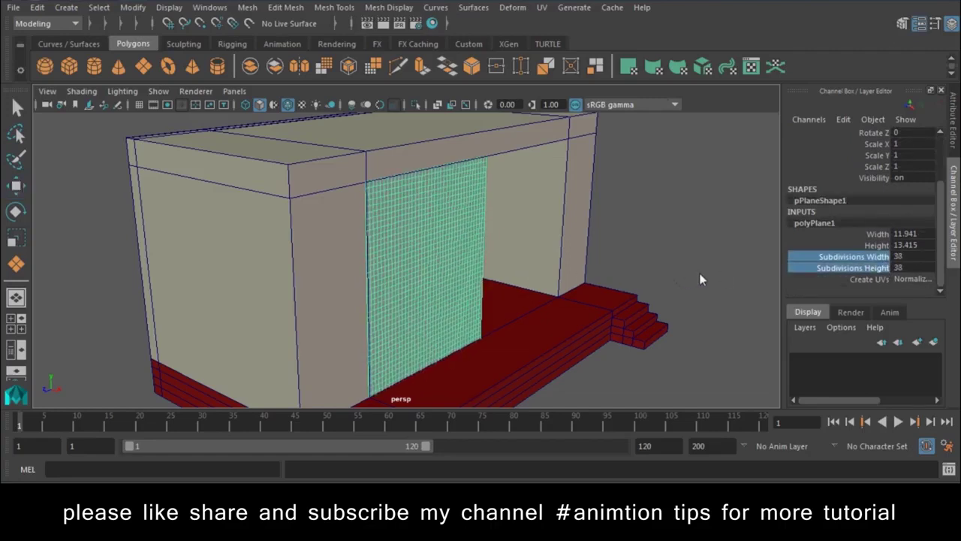
# Nudge the plane along its depth and scale its top edge slightly down to fit.
pyautogui.press('w')
pyautogui.moveTo(671, 275)
pyautogui.keyDown('alt'); pyautogui.mouseDown()
pyautogui.moveTo(544, 292)
pyautogui.moveTo(465, 276)
pyautogui.moveTo(479, 283)
pyautogui.moveTo(470, 292)
pyautogui.moveTo(500, 304)
pyautogui.mouseUp(); pyautogui.keyUp('alt')
pyautogui.scroll(2, 554, 312)
pyautogui.scroll(1, 519, 306)
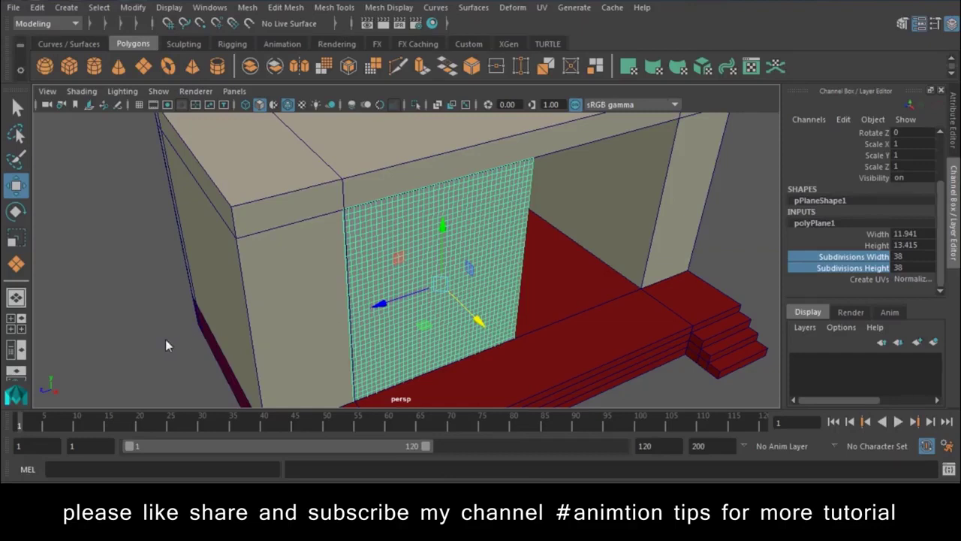
pyautogui.moveTo(478, 334); pyautogui.dragTo(472, 319)
pyautogui.moveTo(386, 319); pyautogui.dragTo(383, 307, button='middle')
pyautogui.moveTo(383, 307); pyautogui.dragTo(380, 306)
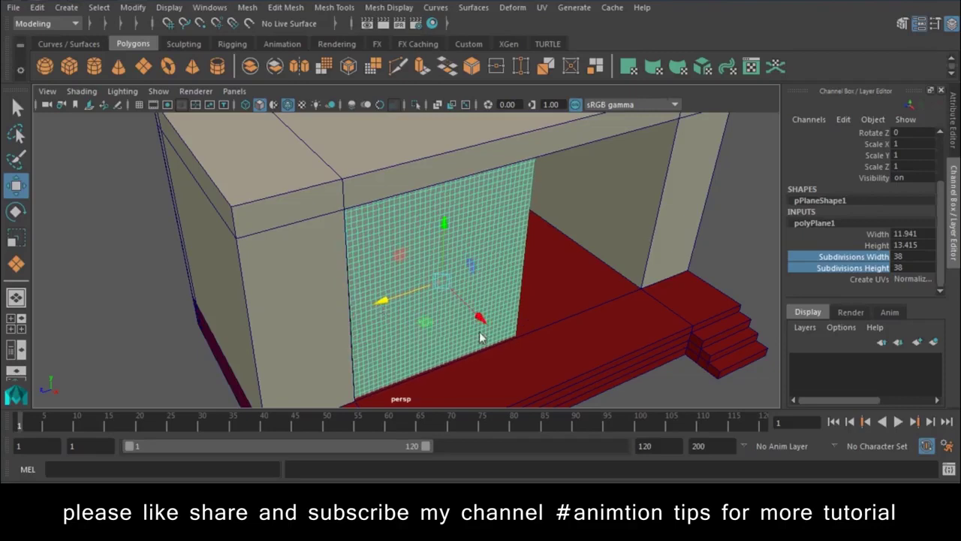
pyautogui.keyDown('alt'); pyautogui.moveTo(480, 338); pyautogui.dragTo(436, 281); pyautogui.keyUp('alt')
pyautogui.scroll(3, 447, 340)
pyautogui.press('r')
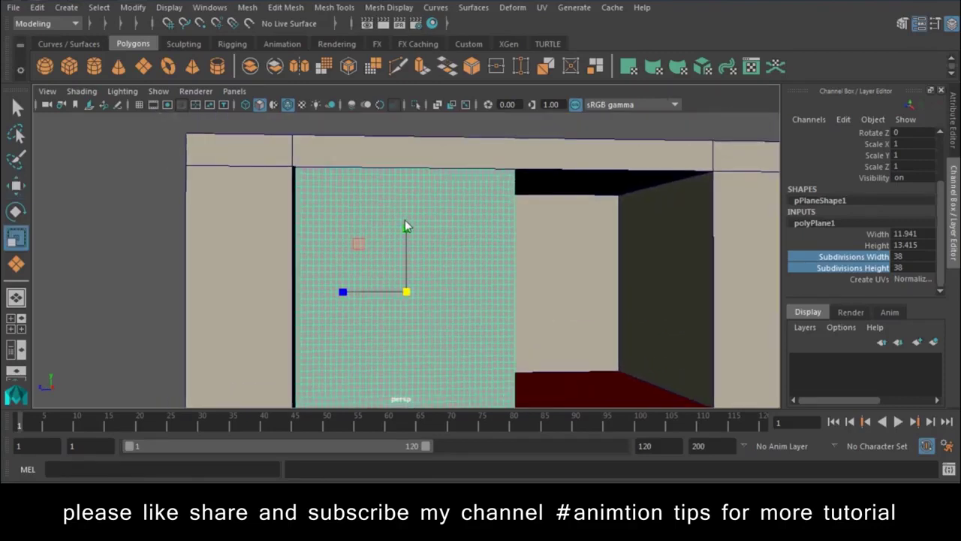
pyautogui.moveTo(406, 229); pyautogui.dragTo(407, 230)
pyautogui.moveTo(420, 256)
pyautogui.keyDown('alt'); pyautogui.mouseDown(button='middle')
pyautogui.moveTo(441, 164)
pyautogui.moveTo(443, 203)
pyautogui.mouseUp(button='middle'); pyautogui.keyUp('alt')
# Create a polygon cylinder, pCylinder1, in the wireframe front view.
pyautogui.press('w')
pyautogui.click(115, 248)
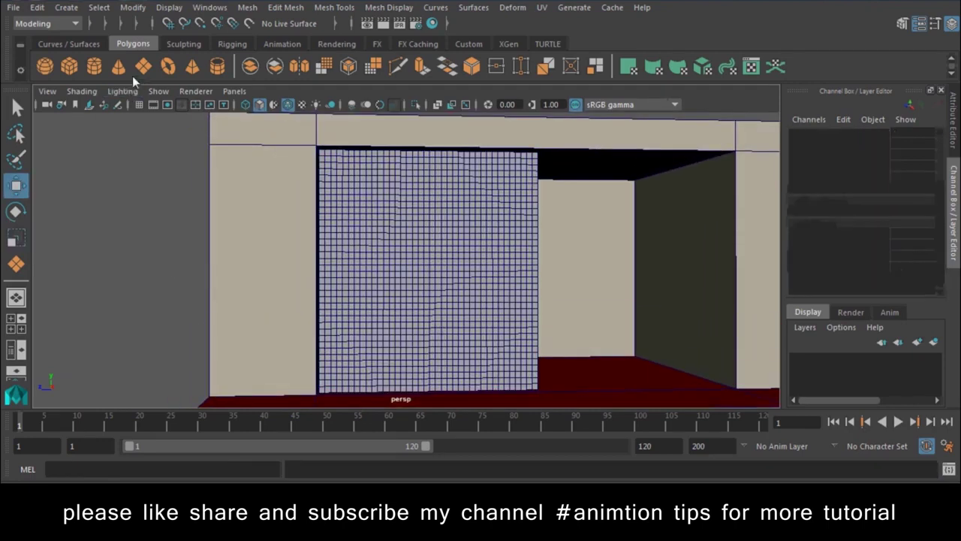
pyautogui.moveTo(295, 176); pyautogui.dragTo(296, 275)
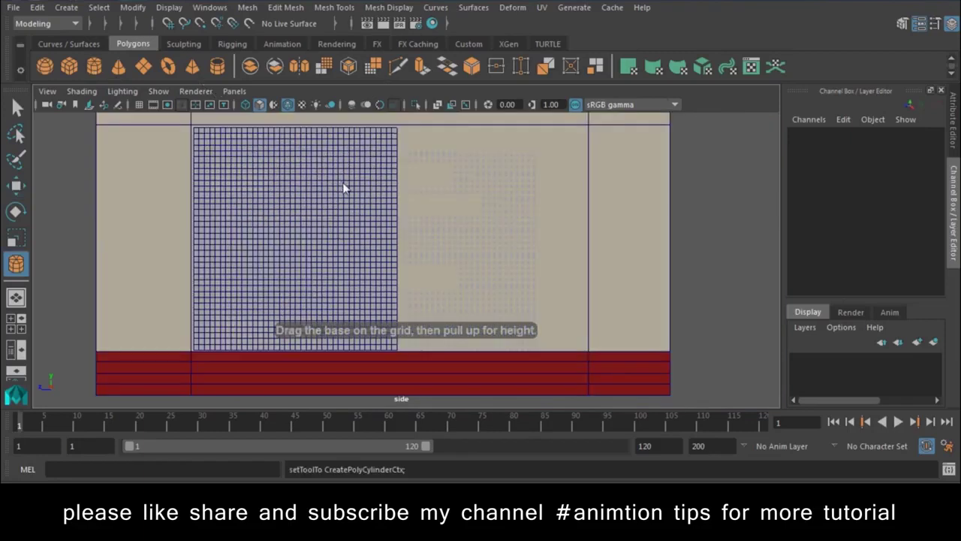
pyautogui.click(406, 239)
pyautogui.moveTo(406, 239); pyautogui.dragTo(399, 248)
pyautogui.keyDown('alt'); pyautogui.moveTo(399, 249); pyautogui.dragTo(457, 351, button='middle'); pyautogui.keyUp('alt')
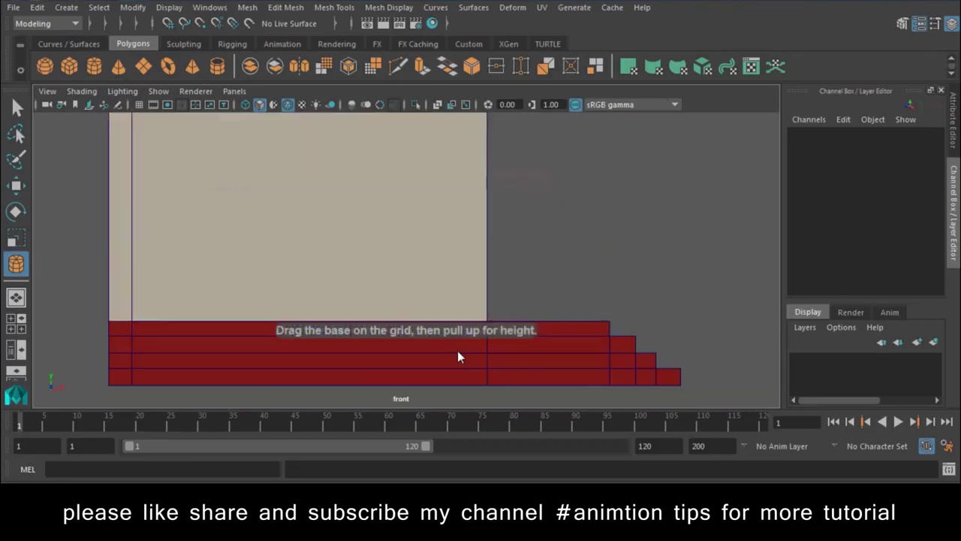
pyautogui.press('4')
pyautogui.moveTo(455, 197)
pyautogui.keyDown('alt'); pyautogui.mouseDown(button='right')
pyautogui.moveTo(435, 222)
pyautogui.moveTo(473, 282)
pyautogui.moveTo(427, 314)
pyautogui.moveTo(231, 262)
pyautogui.mouseUp(button='right'); pyautogui.keyUp('alt')
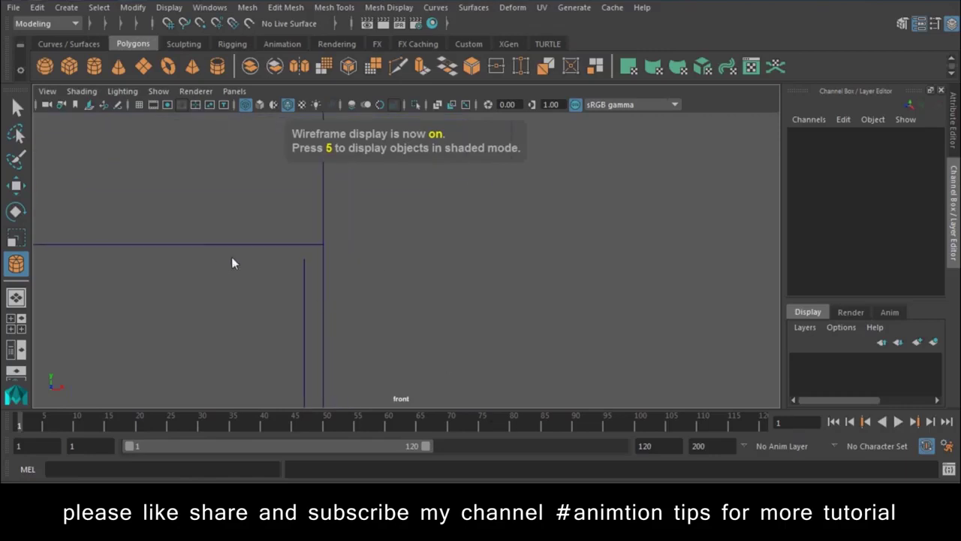
pyautogui.click(305, 255)
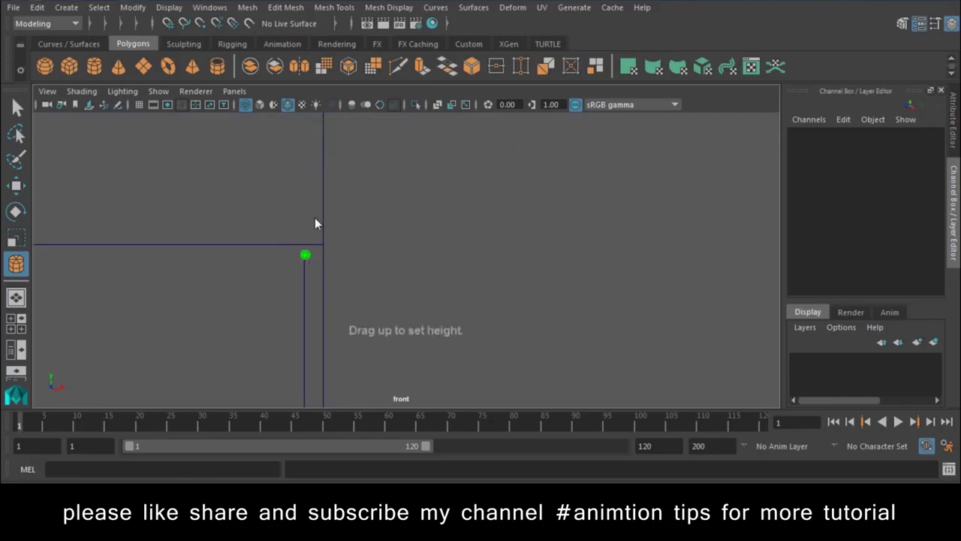
pyautogui.press('w')
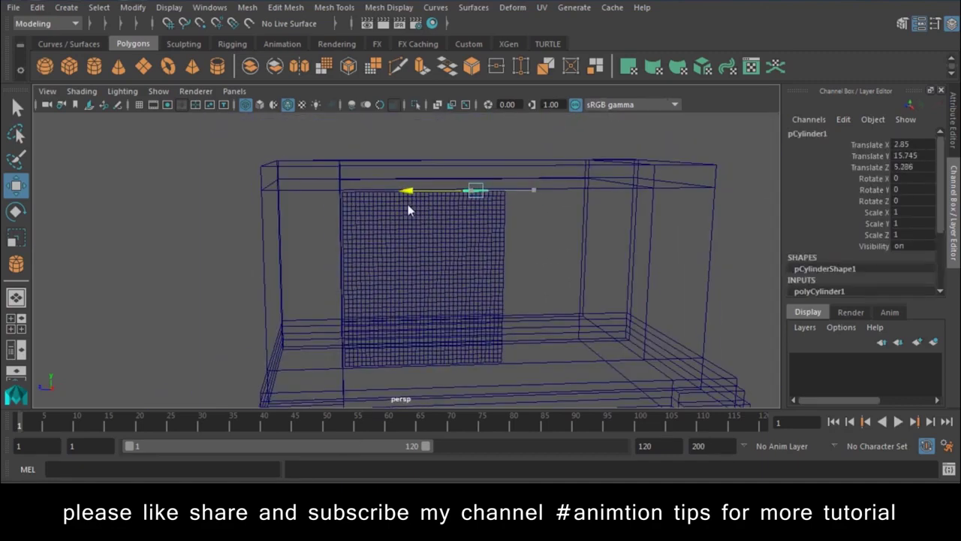
# Stretch the cylinder across the opening and position it just under the top beam, over the curtain.
pyautogui.press('r')
pyautogui.press('6')
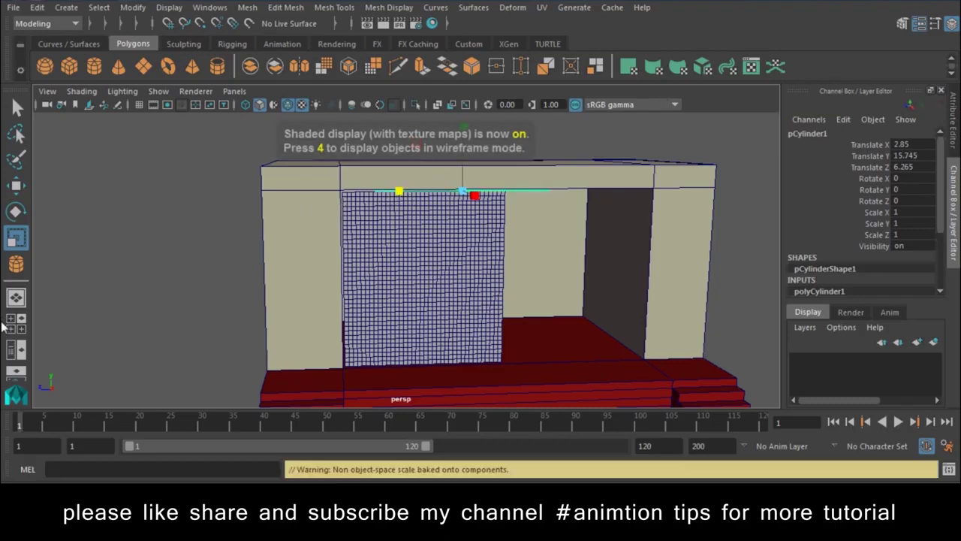
pyautogui.moveTo(399, 192)
pyautogui.mouseDown()
pyautogui.moveTo(270, 208)
pyautogui.moveTo(320, 211)
pyautogui.mouseUp()
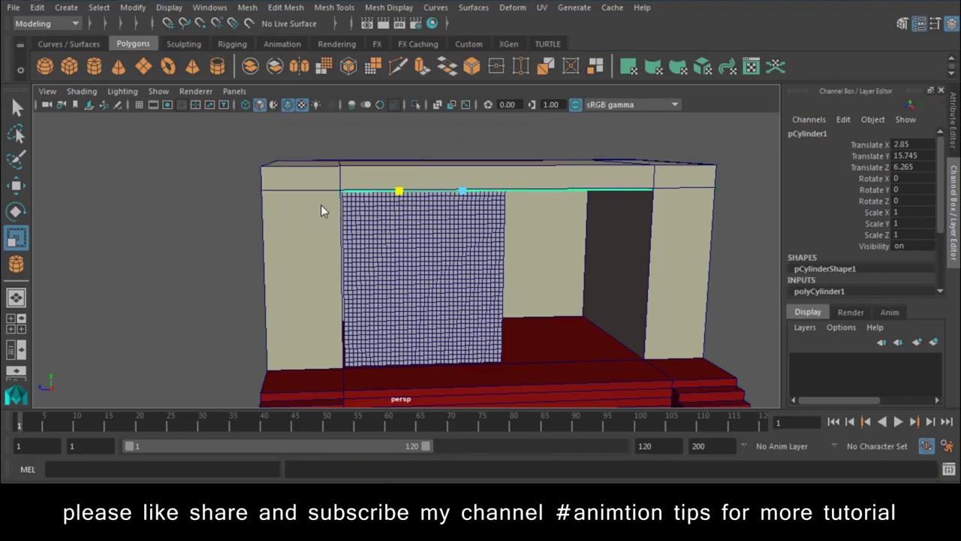
pyautogui.press('w')
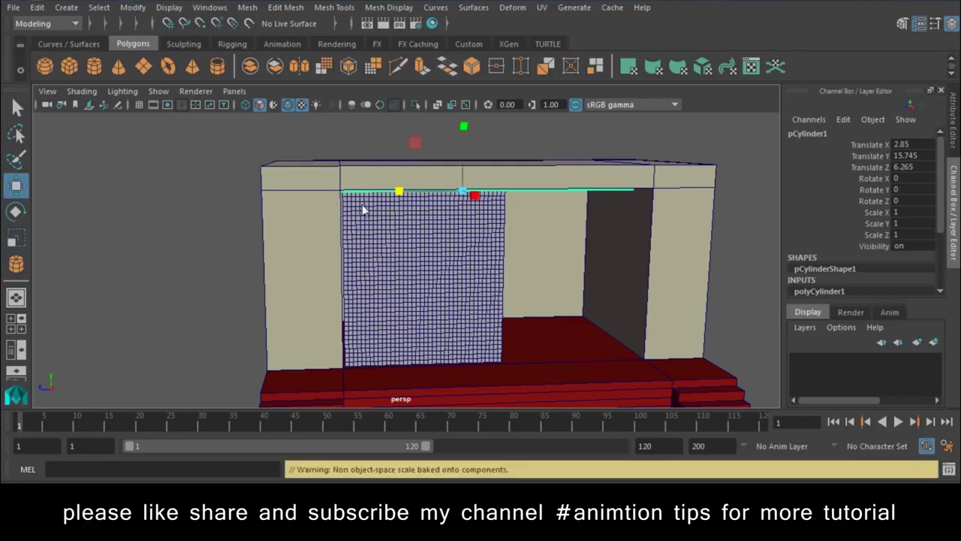
pyautogui.moveTo(397, 193); pyautogui.dragTo(416, 199)
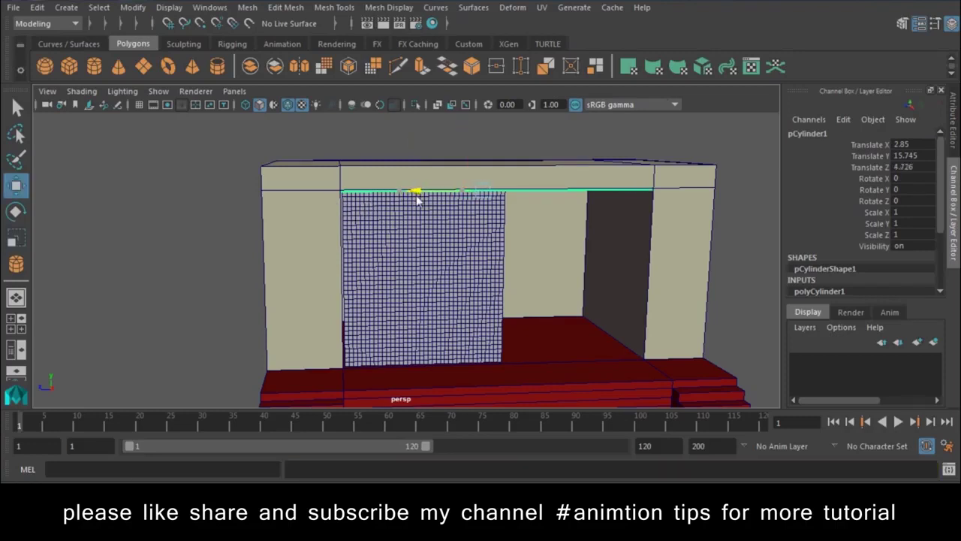
pyautogui.scroll(2, 411, 245)
pyautogui.scroll(3, 525, 178)
pyautogui.moveTo(494, 150); pyautogui.dragTo(495, 160)
pyautogui.moveTo(467, 259)
pyautogui.keyDown('alt'); pyautogui.mouseDown()
pyautogui.moveTo(468, 275)
pyautogui.moveTo(573, 253)
pyautogui.mouseUp(); pyautogui.keyUp('alt')
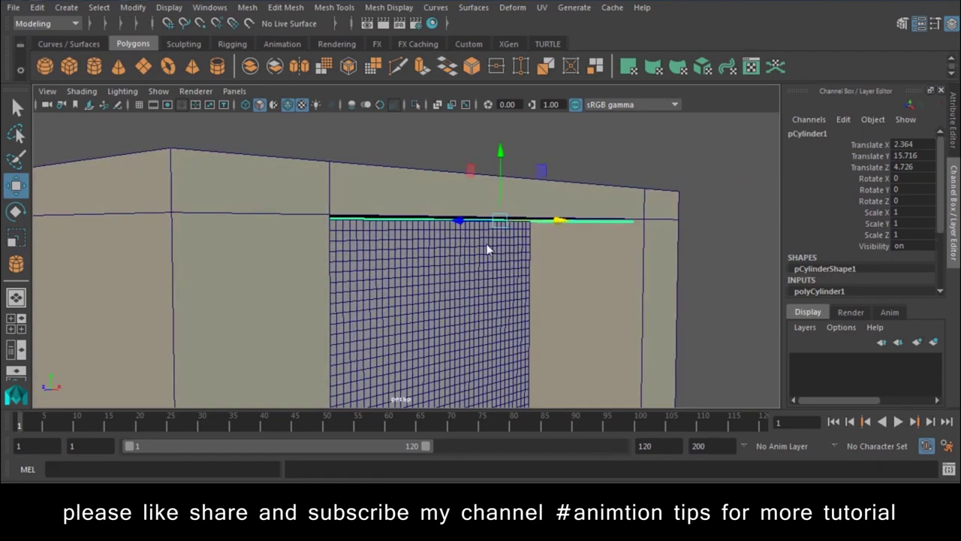
pyautogui.click(450, 244)
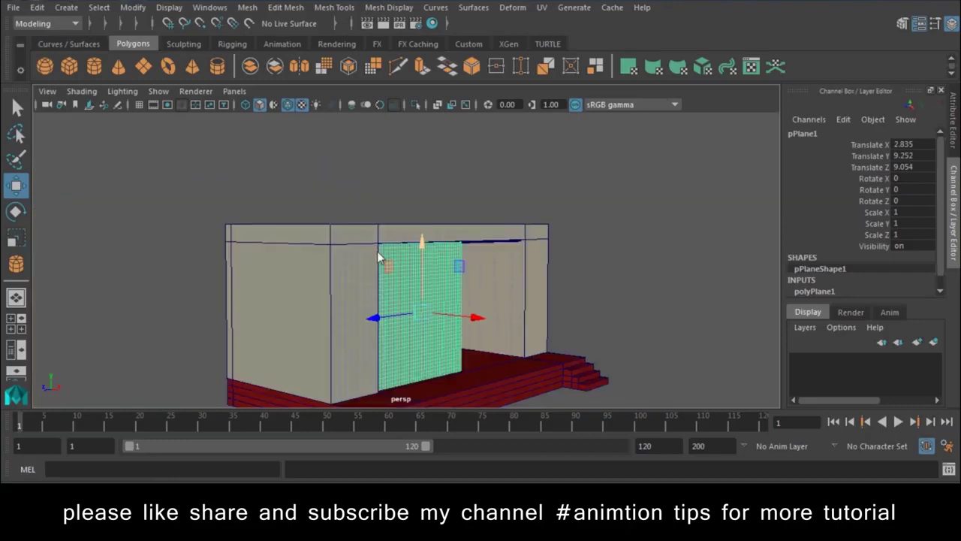
# Delete the rod cylinder's construction history with Delete by Type > History.
pyautogui.scroll(-5, 444, 318)
pyautogui.click(278, 315)
pyautogui.click(36, 8)
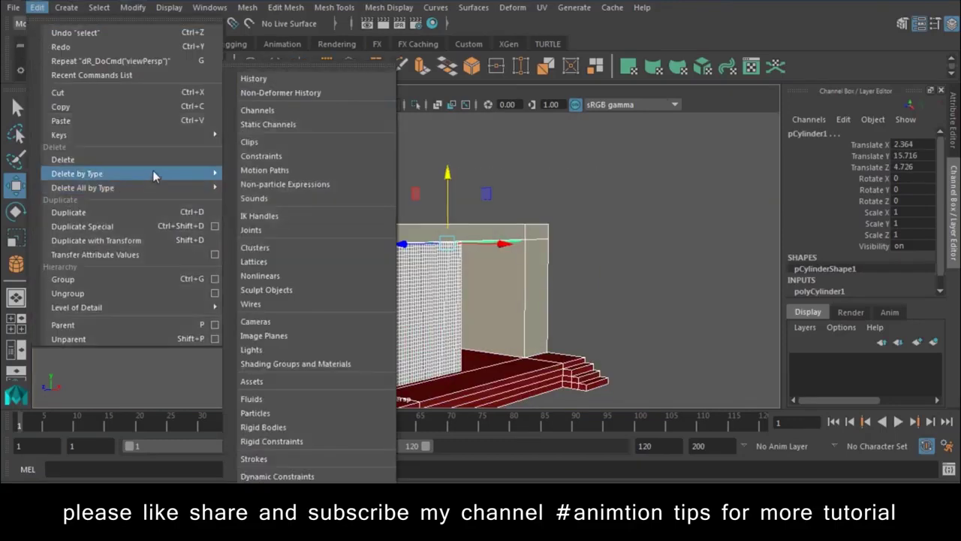
pyautogui.click(248, 186)
# Duplicate the curtain plane, move the copy right, and narrow the left plane to half width.
pyautogui.moveTo(266, 158)
pyautogui.keyDown('alt'); pyautogui.mouseDown()
pyautogui.moveTo(536, 279)
pyautogui.moveTo(479, 314)
pyautogui.mouseUp(); pyautogui.keyUp('alt')
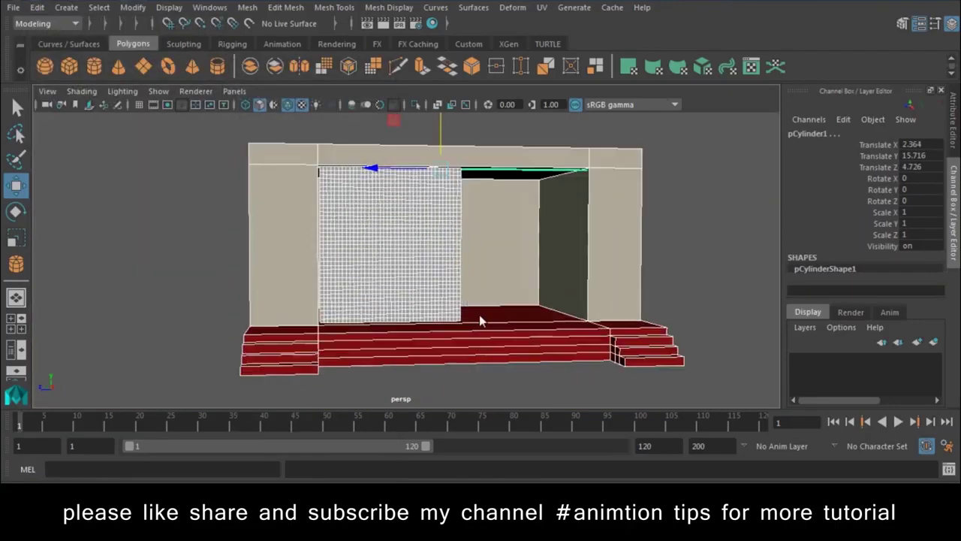
pyautogui.scroll(3, 479, 315)
pyautogui.click(359, 305)
pyautogui.hotkey('ctrl', 'd')
pyautogui.moveTo(227, 294); pyautogui.dragTo(373, 308)
pyautogui.click(291, 310)
pyautogui.press('r')
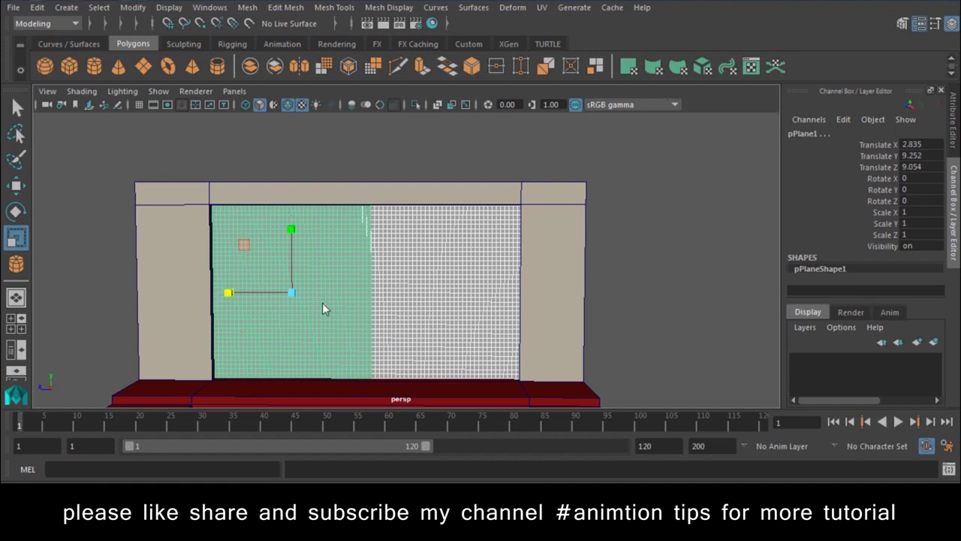
pyautogui.moveTo(237, 296); pyautogui.dragTo(222, 295)
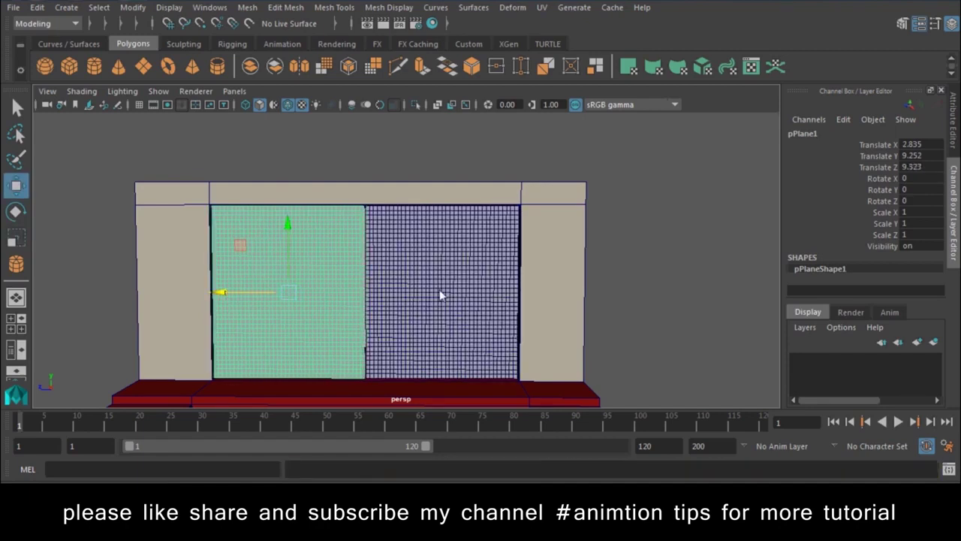
# Assign the existing dark red material to the curtain planes.
pyautogui.rightClick(298, 265)
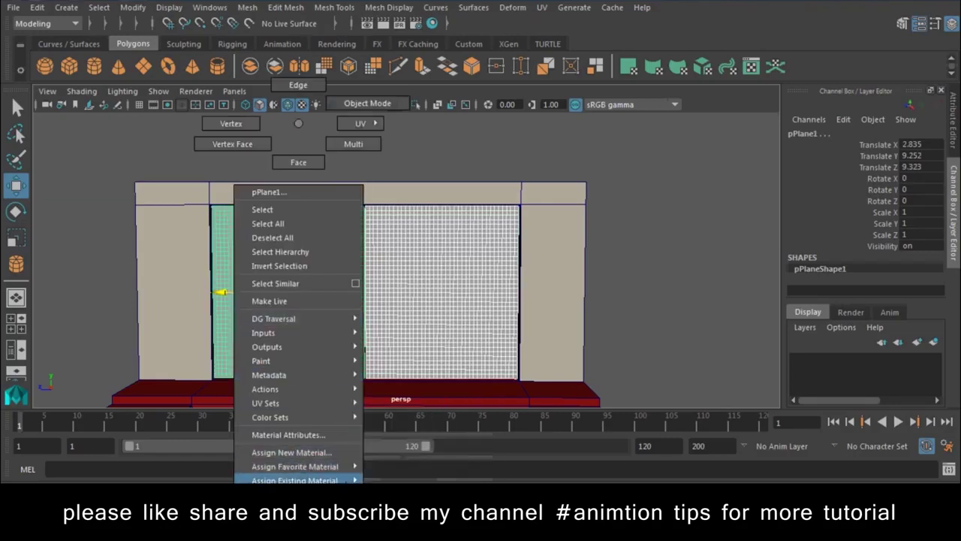
pyautogui.click(394, 473)
pyautogui.click(612, 271)
# Turn off Wireframe on Shaded, then switch to the front and side camera views.
pyautogui.moveTo(612, 274)
pyautogui.keyDown('alt'); pyautogui.mouseDown()
pyautogui.moveTo(426, 329)
pyautogui.moveTo(456, 285)
pyautogui.mouseUp(); pyautogui.keyUp('alt')
pyautogui.click(82, 91)
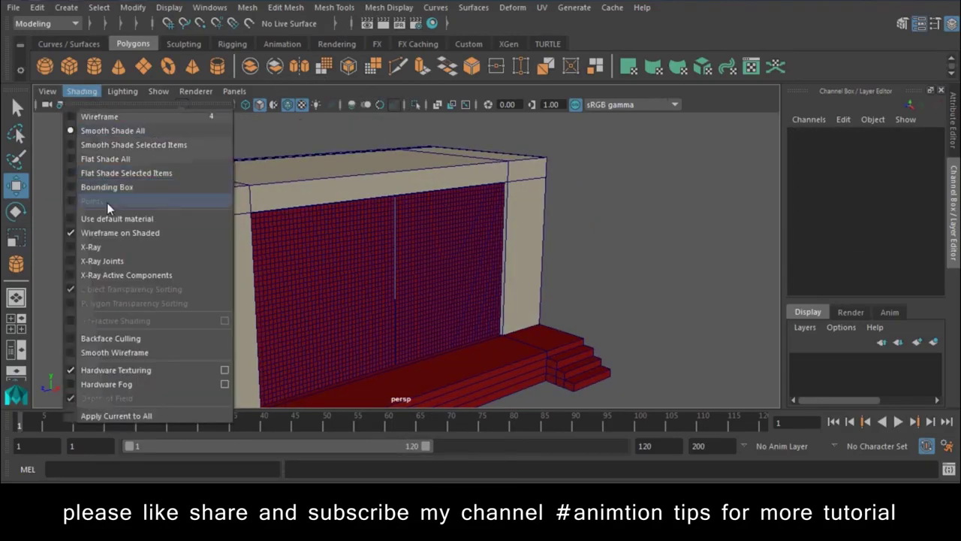
pyautogui.click(113, 229)
pyautogui.moveTo(495, 277)
pyautogui.keyDown('alt'); pyautogui.mouseDown()
pyautogui.moveTo(523, 273)
pyautogui.moveTo(452, 266)
pyautogui.moveTo(489, 278)
pyautogui.moveTo(360, 282)
pyautogui.moveTo(296, 165)
pyautogui.mouseUp(); pyautogui.keyUp('alt')
pyautogui.press('space')
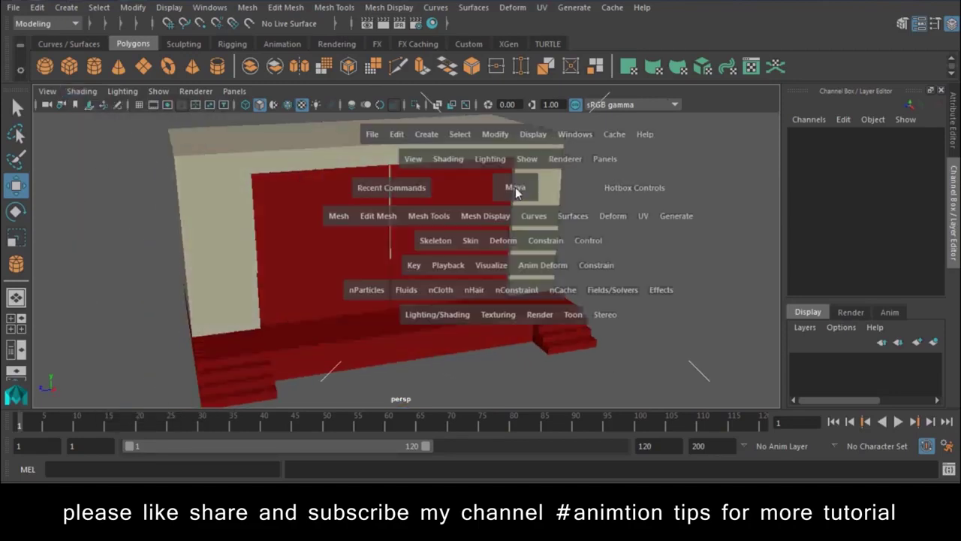
pyautogui.moveTo(516, 187); pyautogui.dragTo(397, 217)
pyautogui.press('space')
pyautogui.moveTo(312, 208); pyautogui.dragTo(349, 208)
# Draw a polygon torus, pTorus1, from the front view at the curtain top (X 2.478, Y 15.489).
pyautogui.scroll(-2, 211, 178)
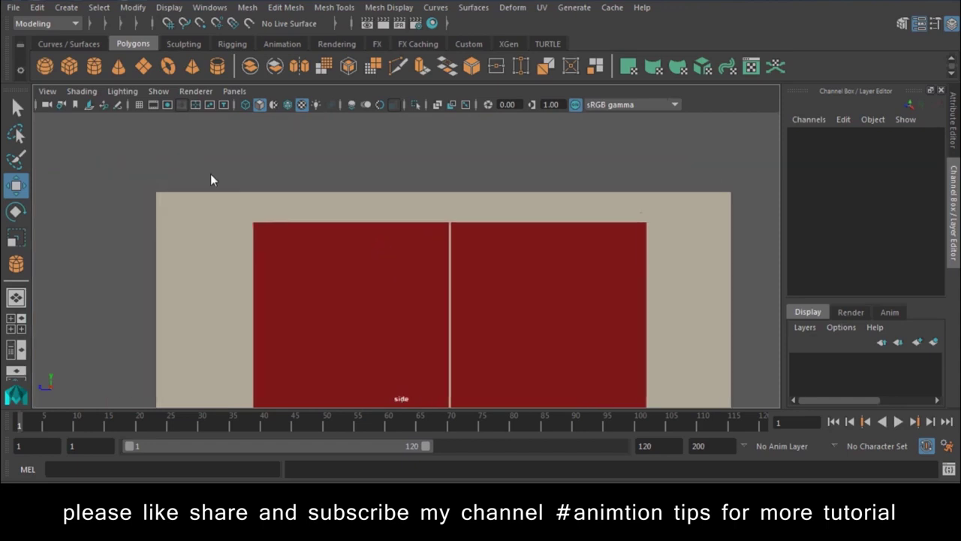
pyautogui.scroll(3, 241, 221)
pyautogui.scroll(2, 240, 220)
pyautogui.press('y')
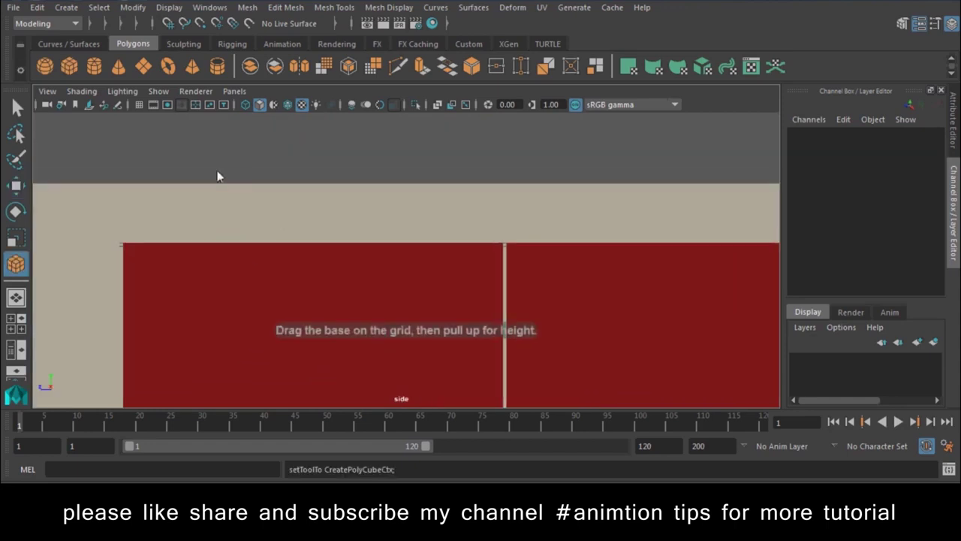
pyautogui.click(167, 67)
pyautogui.press('space')
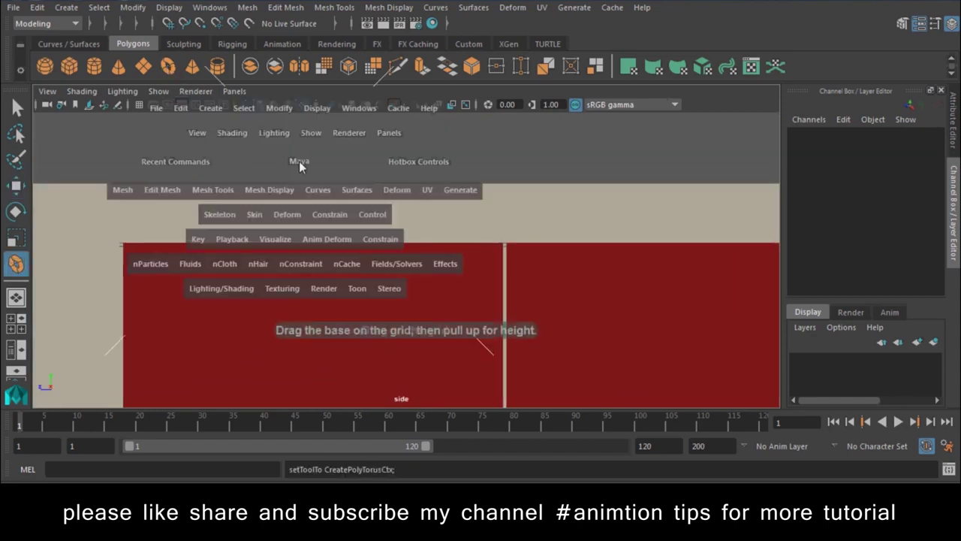
pyautogui.press('space')
pyautogui.moveTo(376, 206)
pyautogui.mouseDown()
pyautogui.moveTo(386, 229)
pyautogui.moveTo(362, 252)
pyautogui.moveTo(353, 247)
pyautogui.mouseUp()
pyautogui.press('space')
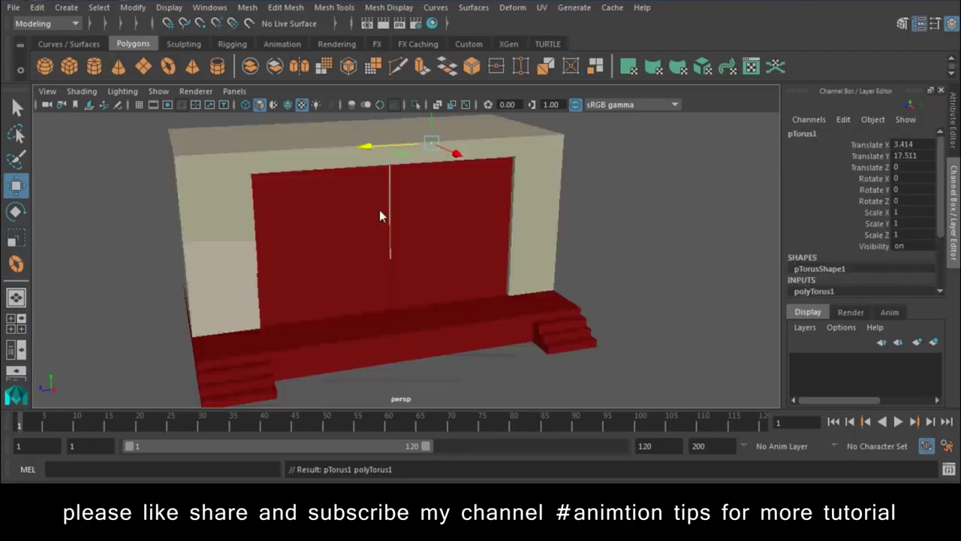
pyautogui.moveTo(379, 210)
pyautogui.keyDown('alt'); pyautogui.mouseDown()
pyautogui.moveTo(507, 267)
pyautogui.moveTo(441, 285)
pyautogui.moveTo(411, 172)
pyautogui.moveTo(413, 194)
pyautogui.moveTo(444, 215)
pyautogui.moveTo(399, 240)
pyautogui.mouseUp(); pyautogui.keyUp('alt')
pyautogui.scroll(5, 417, 195)
pyautogui.scroll(-2, 431, 217)
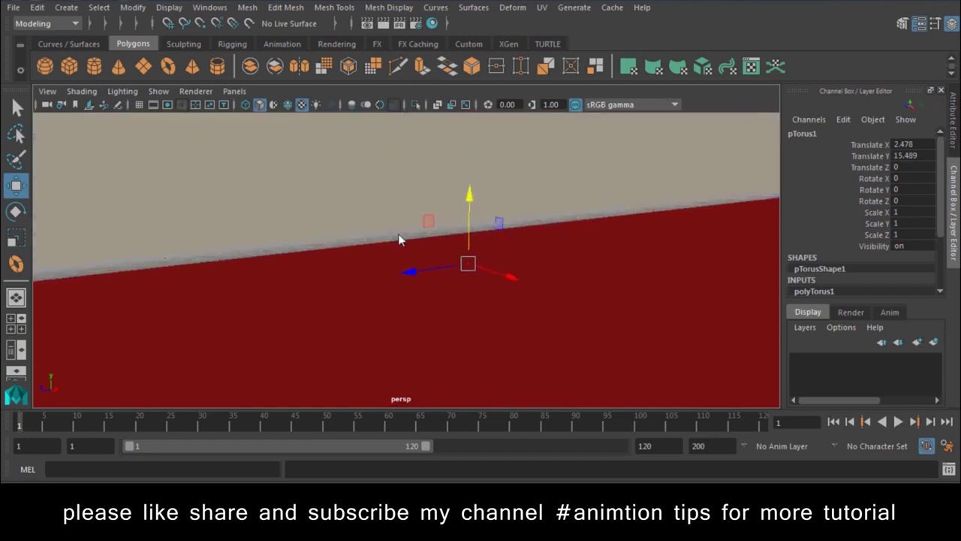
# In wireframe view, raise the torus onto the rod and scale it down to 0.633.
pyautogui.press('4')
pyautogui.moveTo(450, 325)
pyautogui.keyDown('alt'); pyautogui.mouseDown()
pyautogui.moveTo(491, 304)
pyautogui.moveTo(467, 235)
pyautogui.mouseUp(); pyautogui.keyUp('alt')
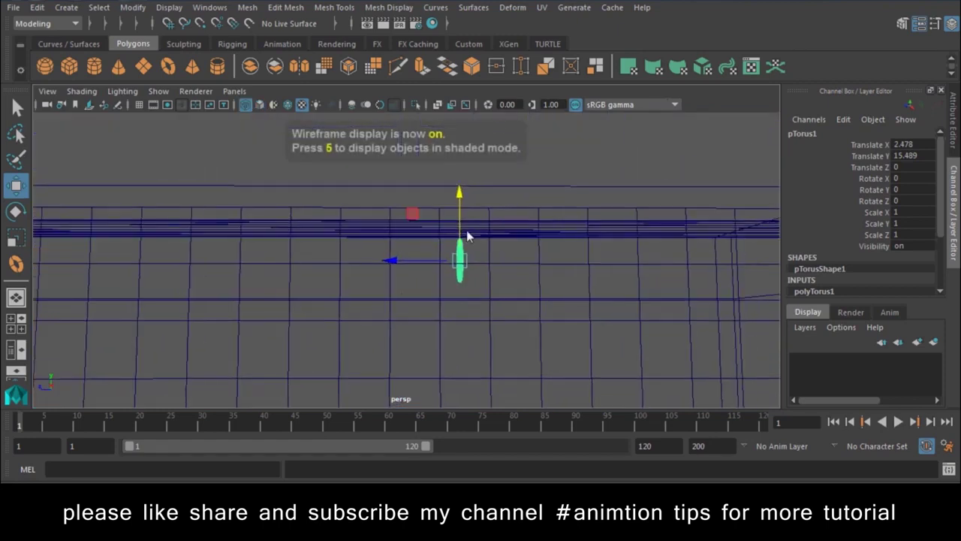
pyautogui.moveTo(430, 187)
pyautogui.mouseDown()
pyautogui.moveTo(554, 252)
pyautogui.moveTo(490, 265)
pyautogui.moveTo(459, 296)
pyautogui.moveTo(470, 293)
pyautogui.moveTo(461, 279)
pyautogui.mouseUp()
pyautogui.moveTo(389, 285); pyautogui.dragTo(368, 277)
pyautogui.press('e')
pyautogui.moveTo(421, 293)
pyautogui.keyDown('alt'); pyautogui.mouseDown()
pyautogui.moveTo(497, 311)
pyautogui.moveTo(330, 274)
pyautogui.moveTo(505, 335)
pyautogui.moveTo(448, 326)
pyautogui.moveTo(493, 388)
pyautogui.mouseUp(); pyautogui.keyUp('alt')
pyautogui.press('w')
# Select both curtain planes in textured view and slightly scale the curtain's top edge.
pyautogui.moveTo(466, 315)
pyautogui.keyDown('alt'); pyautogui.mouseDown()
pyautogui.moveTo(300, 240)
pyautogui.moveTo(399, 304)
pyautogui.mouseUp(); pyautogui.keyUp('alt')
pyautogui.click(315, 325)
pyautogui.keyDown('shift'); pyautogui.click(297, 259); pyautogui.keyUp('shift')
pyautogui.click(360, 338)
pyautogui.moveTo(361, 338)
pyautogui.keyDown('alt'); pyautogui.mouseDown()
pyautogui.moveTo(386, 349)
pyautogui.moveTo(379, 252)
pyautogui.moveTo(317, 247)
pyautogui.mouseUp(); pyautogui.keyUp('alt')
pyautogui.moveTo(318, 123)
pyautogui.mouseDown(button='right')
pyautogui.moveTo(371, 161)
pyautogui.moveTo(382, 155)
pyautogui.mouseUp(button='right')
pyautogui.keyDown('shift'); pyautogui.click(299, 279); pyautogui.keyUp('shift')
pyautogui.keyDown('alt'); pyautogui.moveTo(383, 280); pyautogui.dragTo(291, 235); pyautogui.keyUp('alt')
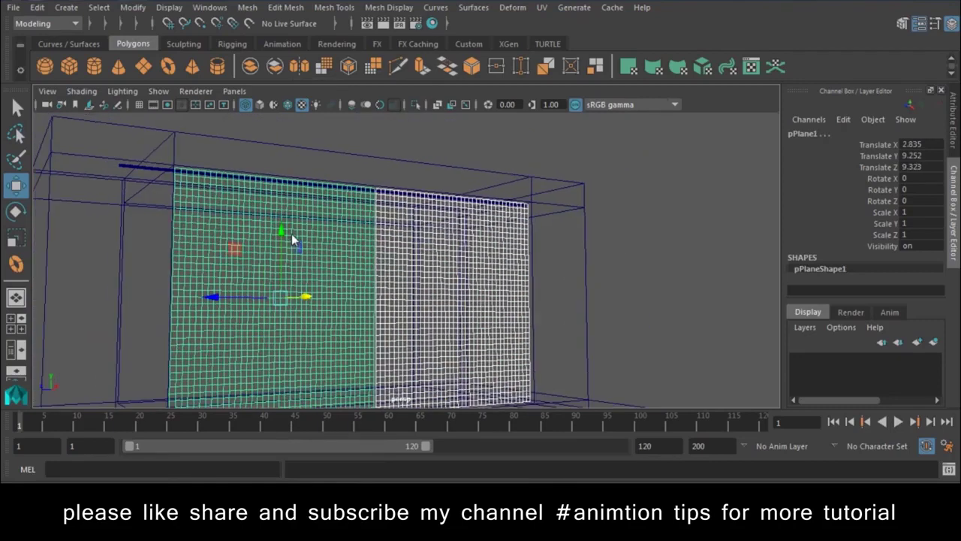
pyautogui.press('6')
pyautogui.moveTo(393, 275)
pyautogui.keyDown('alt'); pyautogui.mouseDown()
pyautogui.moveTo(378, 294)
pyautogui.moveTo(389, 310)
pyautogui.mouseUp(); pyautogui.keyUp('alt')
pyautogui.press('r')
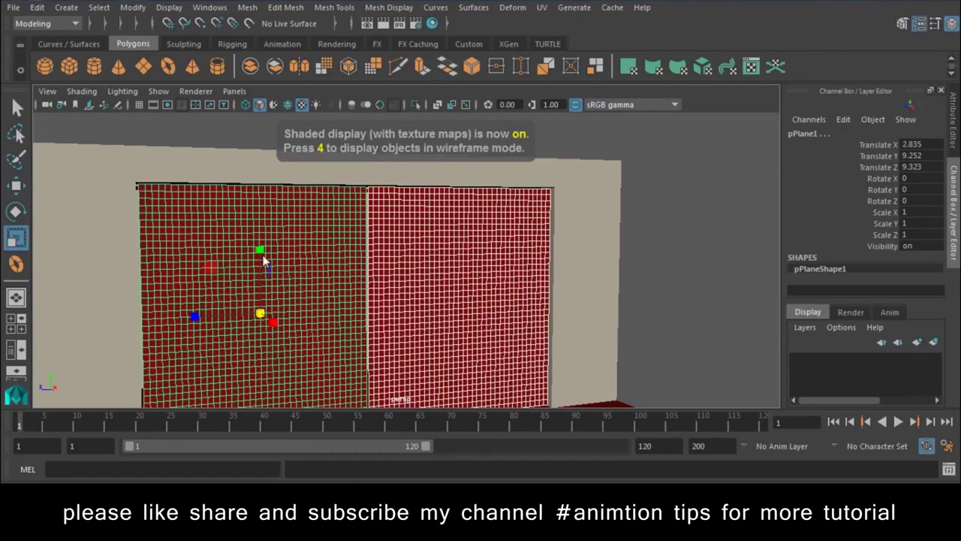
pyautogui.moveTo(260, 252); pyautogui.dragTo(261, 252)
pyautogui.press('w')
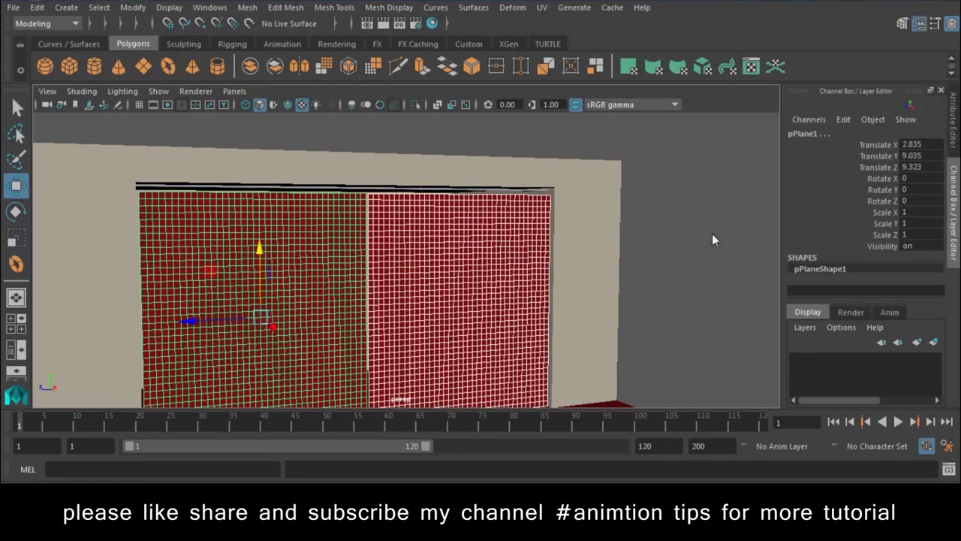
# Reselect both curtains and lift them slightly toward the rod.
pyautogui.click(712, 240)
pyautogui.scroll(3, 386, 193)
pyautogui.scroll(3, 440, 243)
pyautogui.scroll(-3, 356, 262)
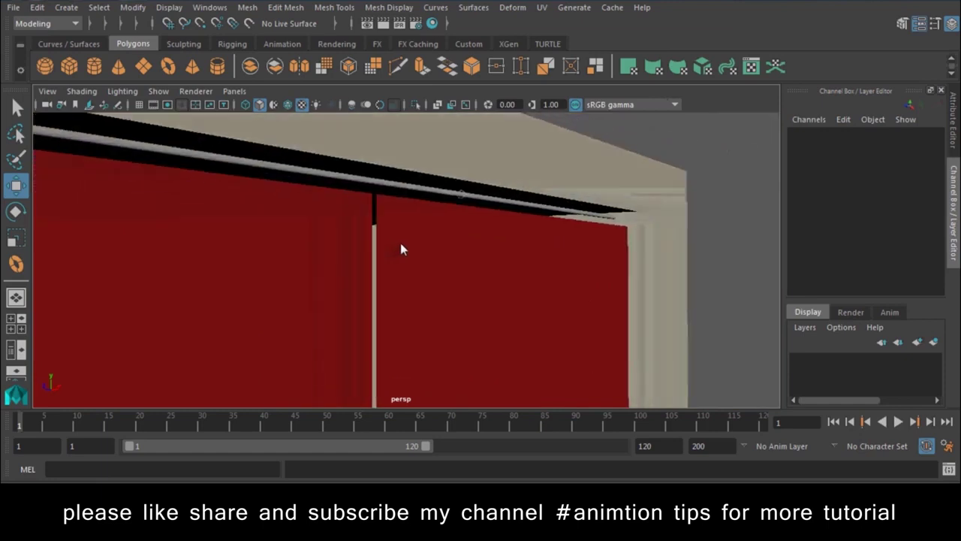
pyautogui.scroll(-2, 401, 250)
pyautogui.click(399, 321)
pyautogui.keyDown('shift'); pyautogui.click(220, 275); pyautogui.keyUp('shift')
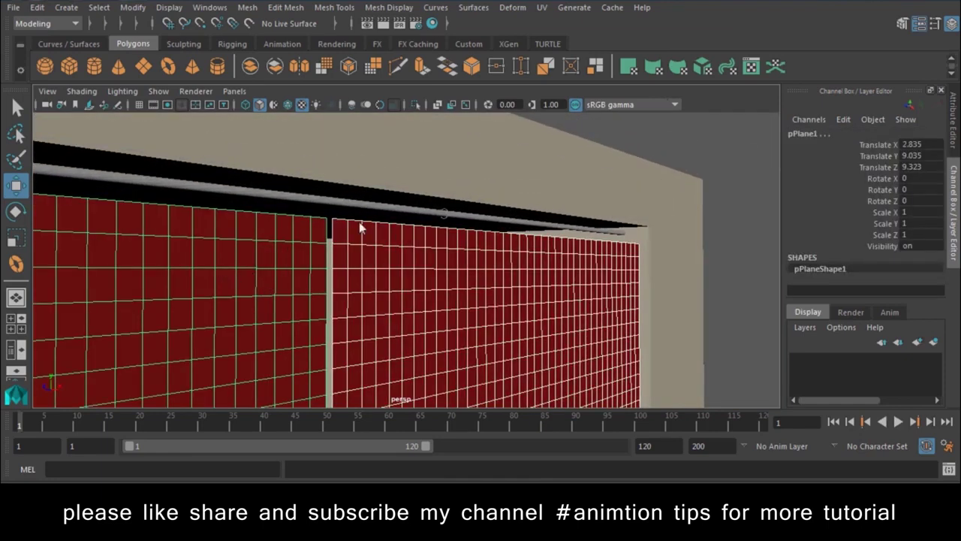
pyautogui.moveTo(661, 247); pyautogui.dragTo(739, 229, button='middle')
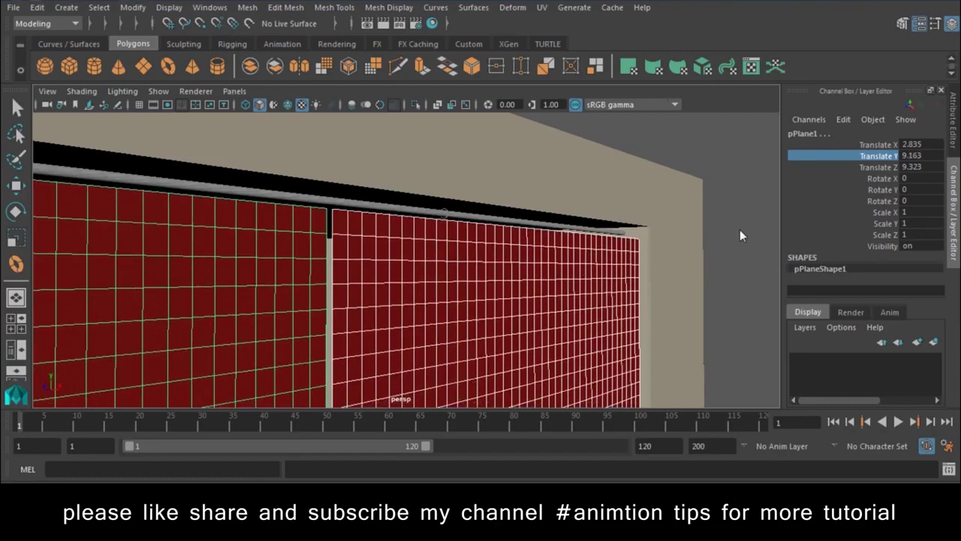
pyautogui.click(740, 229)
# Center the left curtain's (pPlane1) pivot and slide it slightly along X.
pyautogui.click(450, 215)
pyautogui.moveTo(491, 230)
pyautogui.keyDown('alt'); pyautogui.mouseDown()
pyautogui.moveTo(541, 272)
pyautogui.moveTo(348, 253)
pyautogui.moveTo(404, 352)
pyautogui.moveTo(399, 333)
pyautogui.moveTo(510, 336)
pyautogui.moveTo(414, 282)
pyautogui.moveTo(486, 326)
pyautogui.moveTo(466, 339)
pyautogui.moveTo(435, 294)
pyautogui.moveTo(405, 305)
pyautogui.moveTo(351, 229)
pyautogui.mouseUp(); pyautogui.keyUp('alt')
pyautogui.click(415, 283)
pyautogui.click(133, 9)
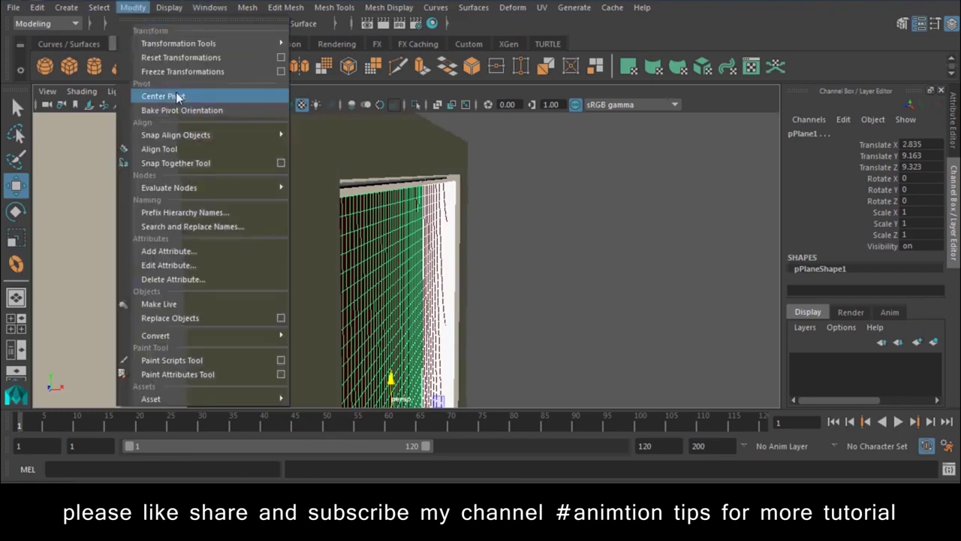
pyautogui.click(176, 94)
pyautogui.keyDown('alt'); pyautogui.moveTo(543, 363); pyautogui.dragTo(437, 376); pyautogui.keyUp('alt')
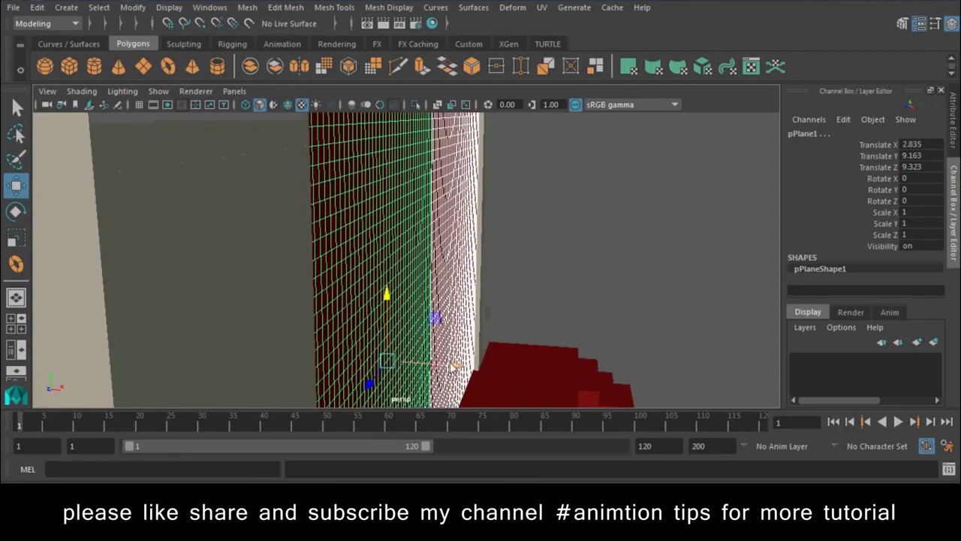
pyautogui.keyDown('alt'); pyautogui.moveTo(454, 366); pyautogui.dragTo(456, 379, button='middle'); pyautogui.keyUp('alt')
pyautogui.moveTo(457, 383); pyautogui.dragTo(432, 381)
# Nudge the curtain along X, then duplicate the torus ring into spaced copies along the rod.
pyautogui.scroll(5, 491, 243)
pyautogui.keyDown('alt'); pyautogui.moveTo(491, 242); pyautogui.dragTo(569, 472, button='middle'); pyautogui.keyUp('alt')
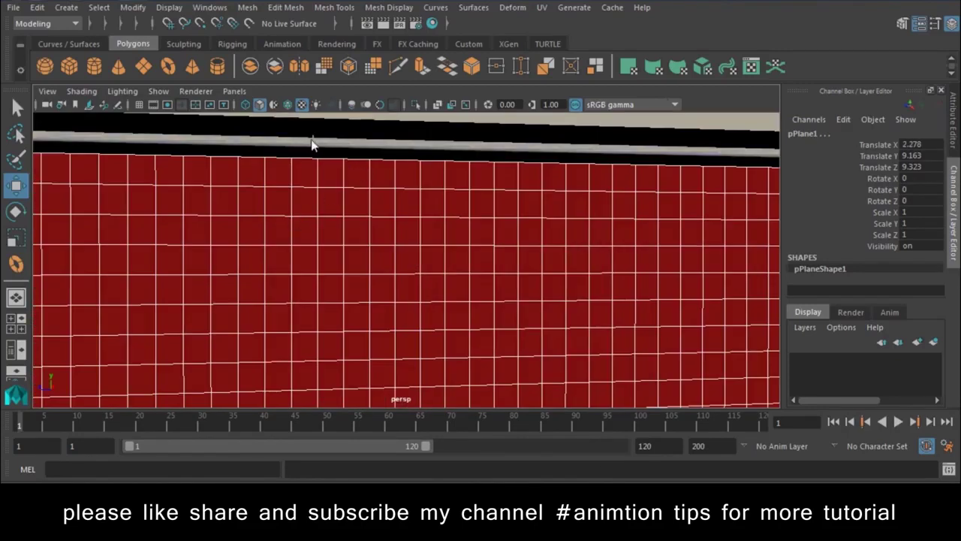
pyautogui.click(313, 145)
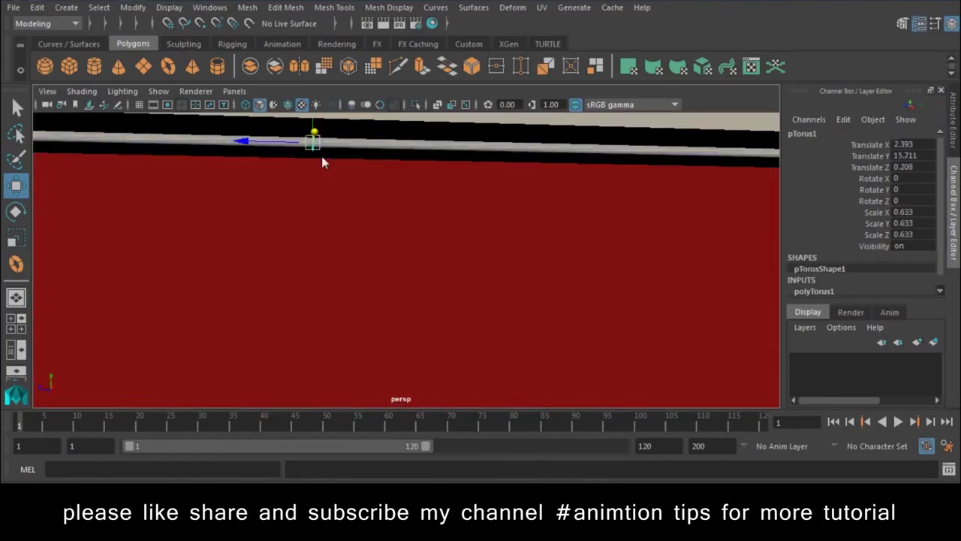
pyautogui.moveTo(341, 226)
pyautogui.keyDown('alt'); pyautogui.mouseDown(button='right')
pyautogui.moveTo(199, 180)
pyautogui.moveTo(265, 223)
pyautogui.mouseUp(button='right'); pyautogui.keyUp('alt')
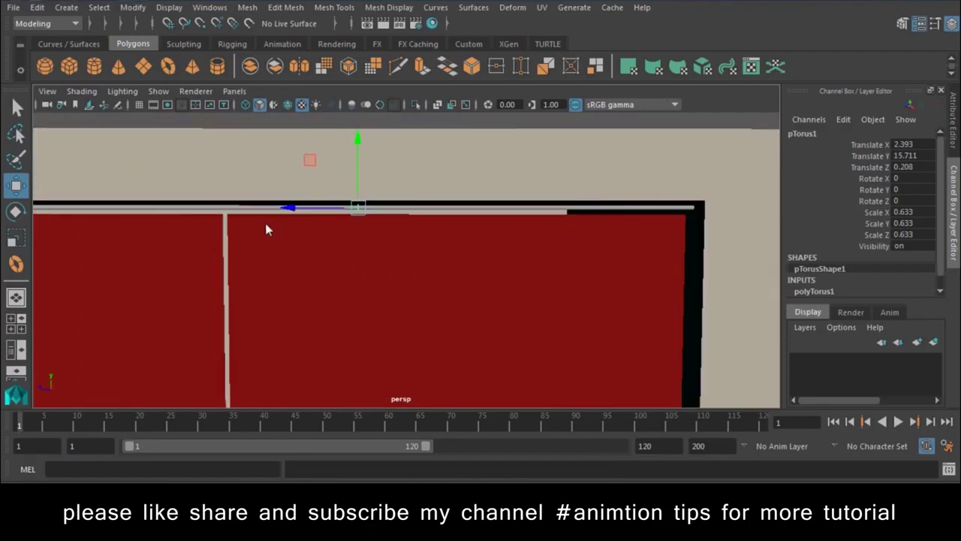
pyautogui.moveTo(293, 208)
pyautogui.mouseDown()
pyautogui.moveTo(165, 212)
pyautogui.moveTo(198, 218)
pyautogui.mouseUp()
pyautogui.hotkey('ctrl', 'd')
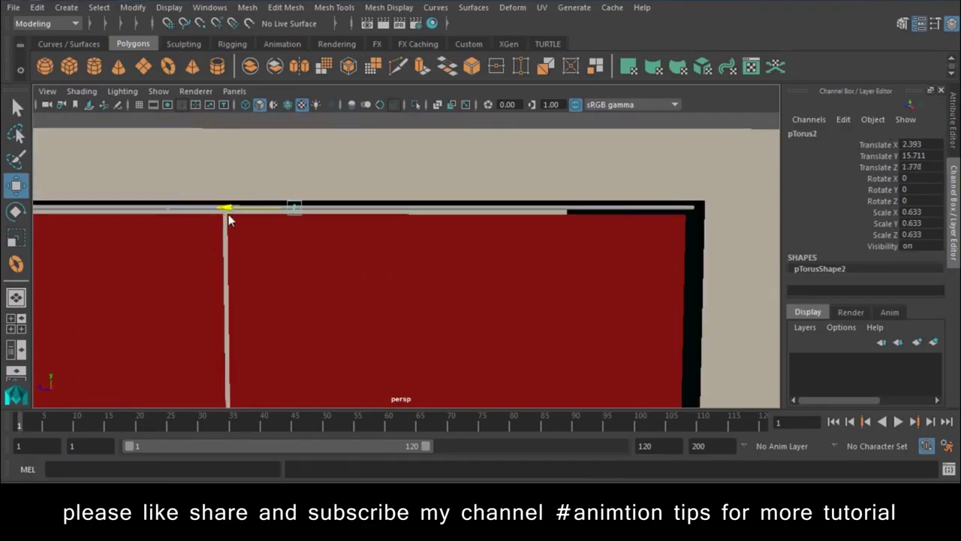
pyautogui.hotkey('ctrl', 'd')
pyautogui.moveTo(514, 333); pyautogui.dragTo(518, 344, button='middle')
pyautogui.hotkey('shift', 'd')
pyautogui.hotkey('shift', 'd')
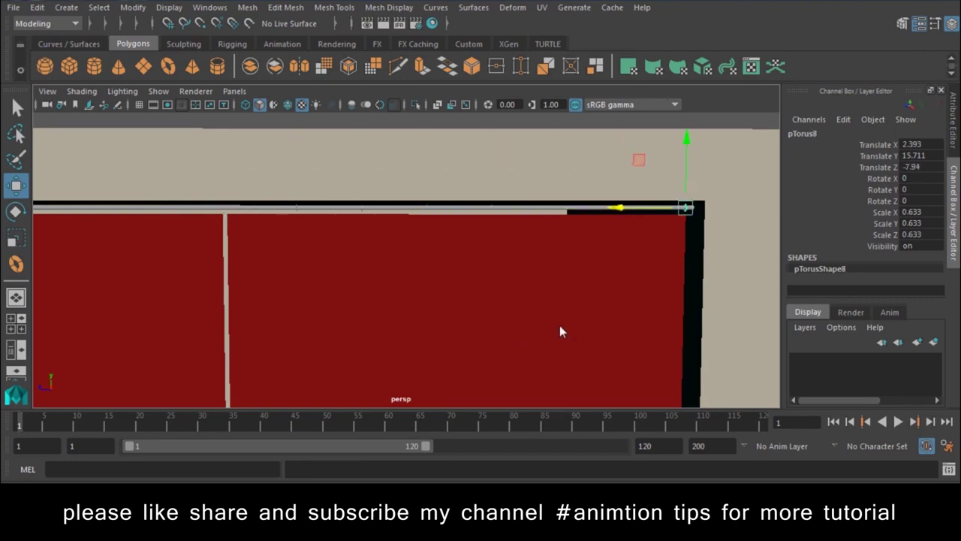
# Select the torus row, duplicate it, and slide the copies along Z over the right curtain.
pyautogui.keyDown('alt'); pyautogui.moveTo(560, 332); pyautogui.dragTo(242, 203, button='right'); pyautogui.keyUp('alt')
pyautogui.moveTo(488, 260); pyautogui.dragTo(610, 255)
pyautogui.keyDown('ctrl'); pyautogui.click(282, 273); pyautogui.keyUp('ctrl')
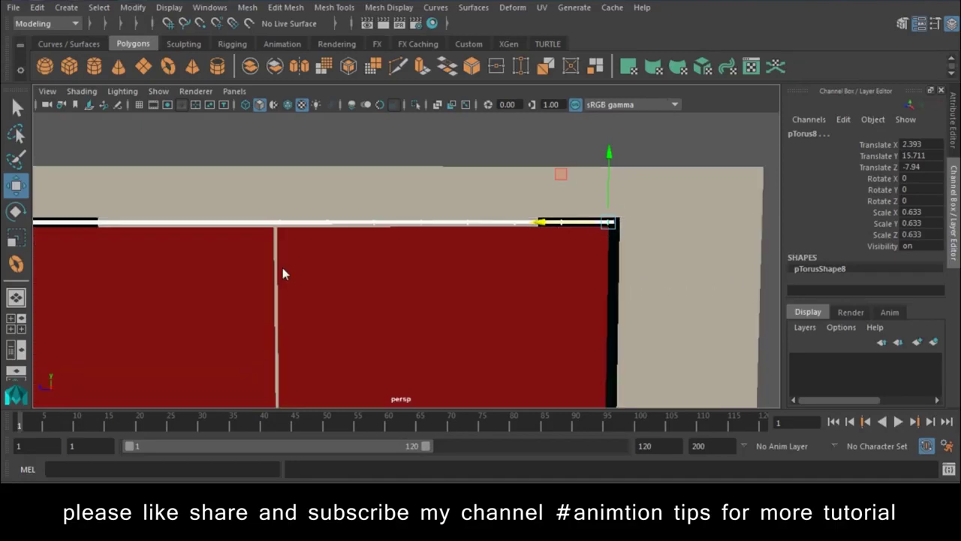
pyautogui.keyDown('alt'); pyautogui.moveTo(698, 384); pyautogui.dragTo(439, 257, button='right'); pyautogui.keyUp('alt')
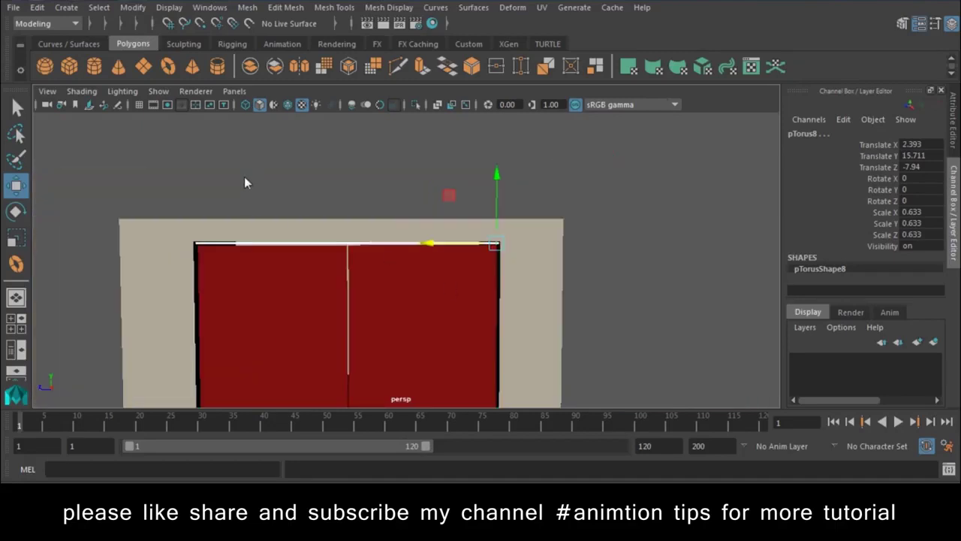
pyautogui.moveTo(158, 431); pyautogui.dragTo(158, 431)
pyautogui.moveTo(450, 292)
pyautogui.keyDown('alt'); pyautogui.mouseDown()
pyautogui.moveTo(405, 313)
pyautogui.moveTo(570, 431)
pyautogui.mouseUp(); pyautogui.keyUp('alt')
pyautogui.keyDown('alt'); pyautogui.moveTo(377, 315); pyautogui.dragTo(583, 250, button='right'); pyautogui.keyUp('alt')
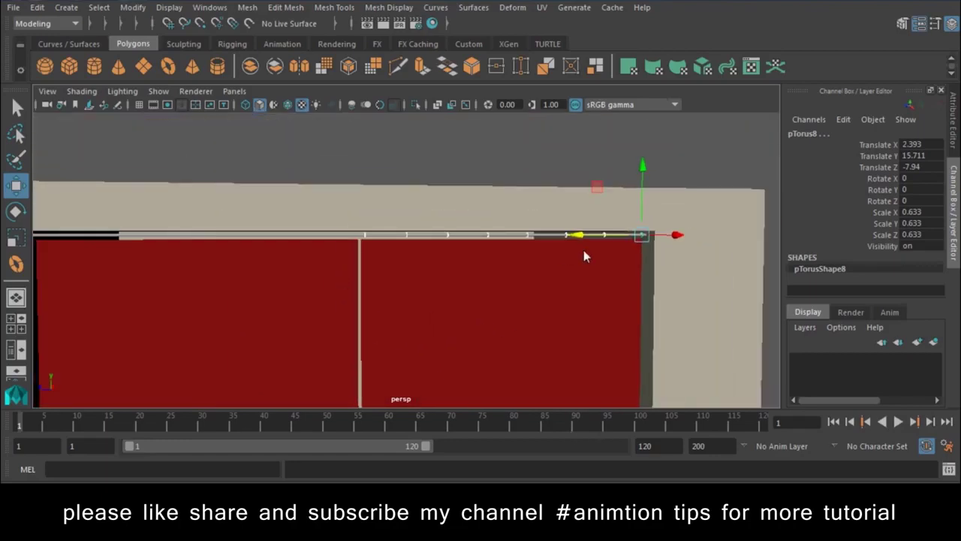
pyautogui.hotkey('ctrl', 'd')
pyautogui.moveTo(572, 243)
pyautogui.mouseDown()
pyautogui.moveTo(258, 255)
pyautogui.moveTo(275, 261)
pyautogui.mouseUp()
pyautogui.moveTo(281, 317)
pyautogui.keyDown('alt'); pyautogui.mouseDown(button='right')
pyautogui.moveTo(251, 292)
pyautogui.moveTo(299, 267)
pyautogui.mouseUp(button='right'); pyautogui.keyUp('alt')
# Deselect the rings and orbit around the stage to inspect the rod and header beam.
pyautogui.click(448, 153)
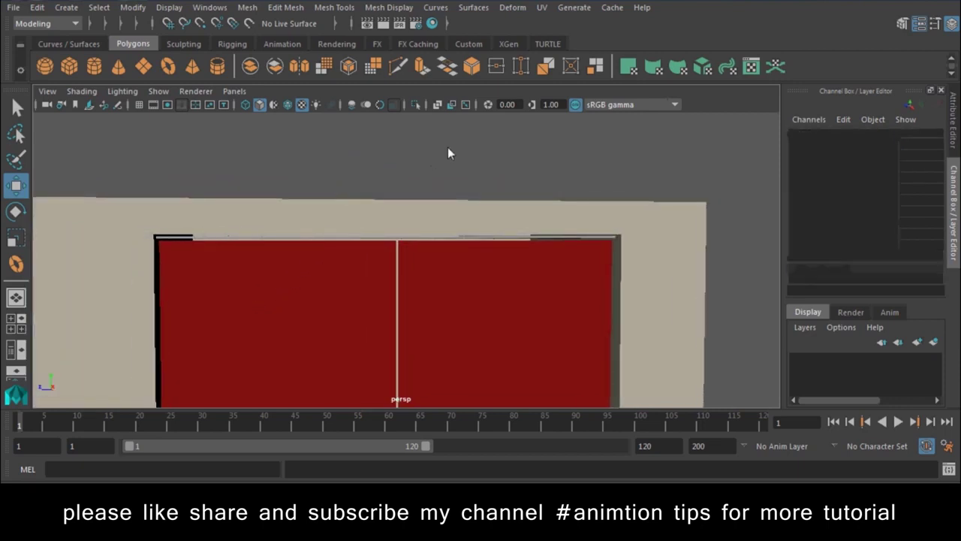
pyautogui.keyDown('alt'); pyautogui.moveTo(373, 319); pyautogui.dragTo(380, 288, button='right'); pyautogui.keyUp('alt')
pyautogui.keyDown('alt'); pyautogui.moveTo(380, 288); pyautogui.dragTo(461, 326); pyautogui.keyUp('alt')
pyautogui.keyDown('alt'); pyautogui.moveTo(461, 326); pyautogui.dragTo(428, 270, button='right'); pyautogui.keyUp('alt')
pyautogui.moveTo(427, 271)
pyautogui.keyDown('alt'); pyautogui.mouseDown()
pyautogui.moveTo(465, 312)
pyautogui.moveTo(339, 208)
pyautogui.mouseUp(); pyautogui.keyUp('alt')
pyautogui.moveTo(339, 208)
pyautogui.keyDown('alt'); pyautogui.mouseDown(button='right')
pyautogui.moveTo(386, 228)
pyautogui.moveTo(414, 305)
pyautogui.mouseUp(button='right'); pyautogui.keyUp('alt')
pyautogui.keyDown('alt'); pyautogui.moveTo(413, 304); pyautogui.dragTo(480, 418); pyautogui.keyUp('alt')
pyautogui.moveTo(431, 301)
pyautogui.keyDown('alt'); pyautogui.mouseDown()
pyautogui.moveTo(401, 260)
pyautogui.moveTo(424, 248)
pyautogui.mouseUp(); pyautogui.keyUp('alt')
# Select both curtain planes and switch to the FX menu set.
pyautogui.click(424, 248)
pyautogui.moveTo(426, 123); pyautogui.dragTo(428, 142, button='right')
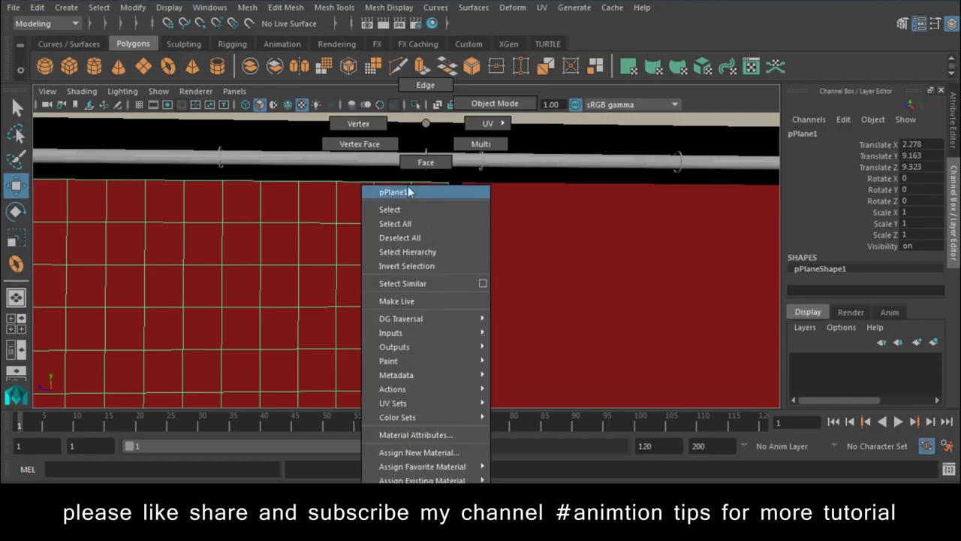
pyautogui.click(534, 240)
pyautogui.keyDown('shift'); pyautogui.click(290, 277); pyautogui.keyUp('shift')
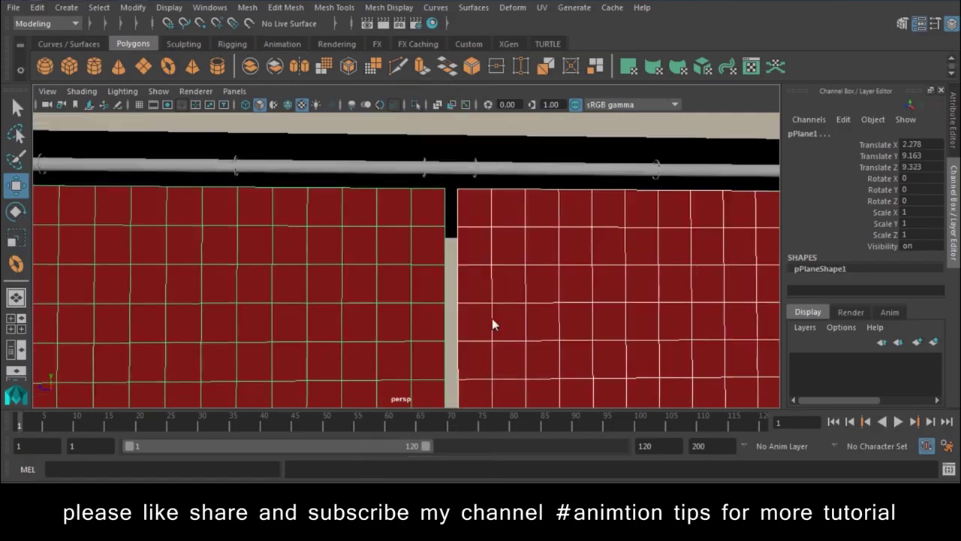
pyautogui.keyDown('alt'); pyautogui.moveTo(492, 318); pyautogui.dragTo(356, 298, button='right'); pyautogui.keyUp('alt')
pyautogui.keyDown('alt'); pyautogui.moveTo(356, 298); pyautogui.dragTo(354, 245, button='middle'); pyautogui.keyUp('alt')
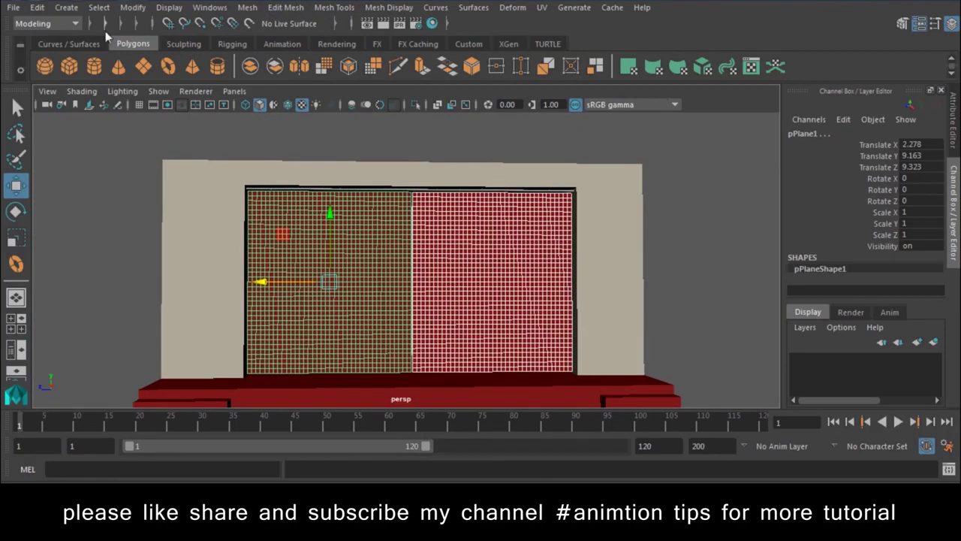
pyautogui.click(45, 23)
pyautogui.click(30, 80)
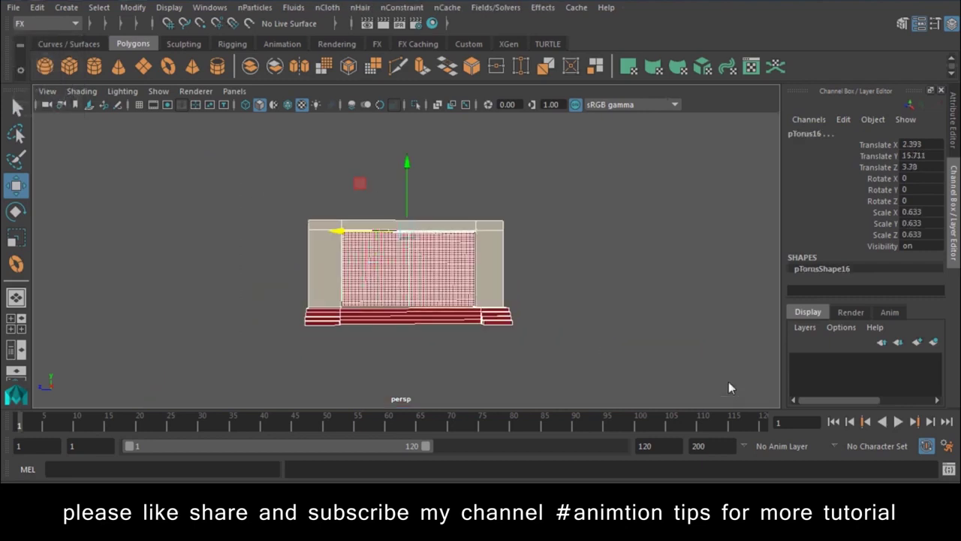
# Delete both planes' history and convert them to nCloth (nClothShape1, nClothShape2).
pyautogui.click(38, 7)
pyautogui.moveTo(77, 173)
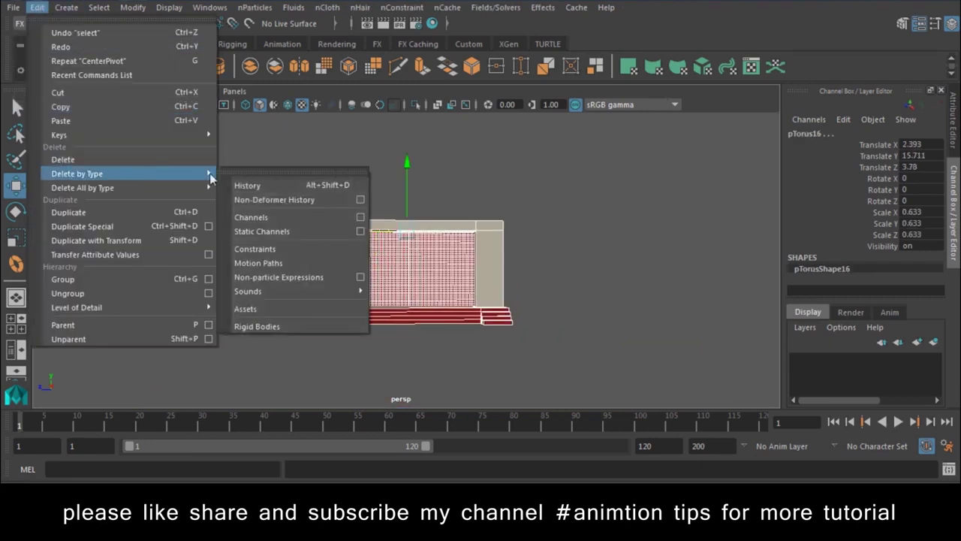
pyautogui.click(241, 188)
pyautogui.scroll(5, 431, 303)
pyautogui.click(410, 276)
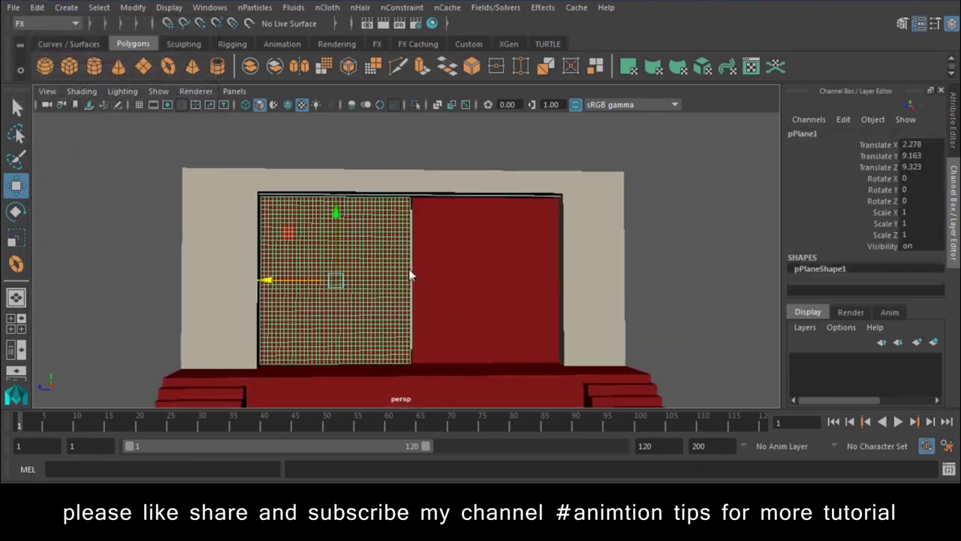
pyautogui.keyDown('shift'); pyautogui.click(470, 274); pyautogui.keyUp('shift')
pyautogui.click(325, 8)
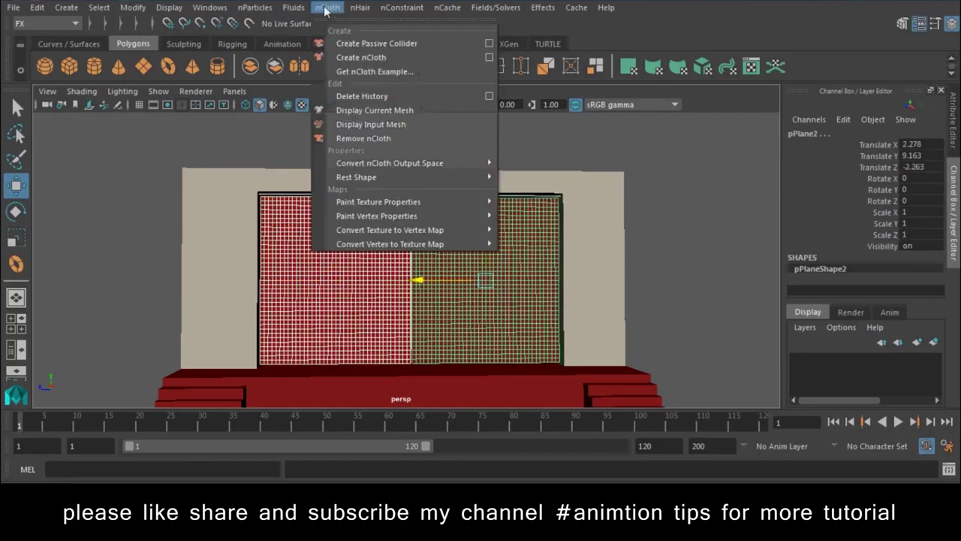
pyautogui.click(349, 58)
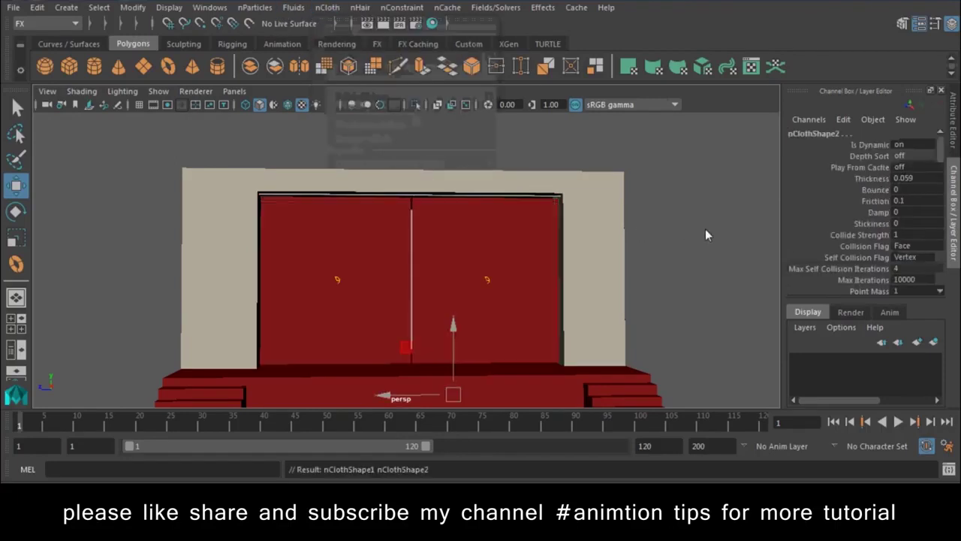
# Play the simulation to watch the curtains fall, then rewind to the first frame.
pyautogui.click(682, 244)
pyautogui.click(898, 421)
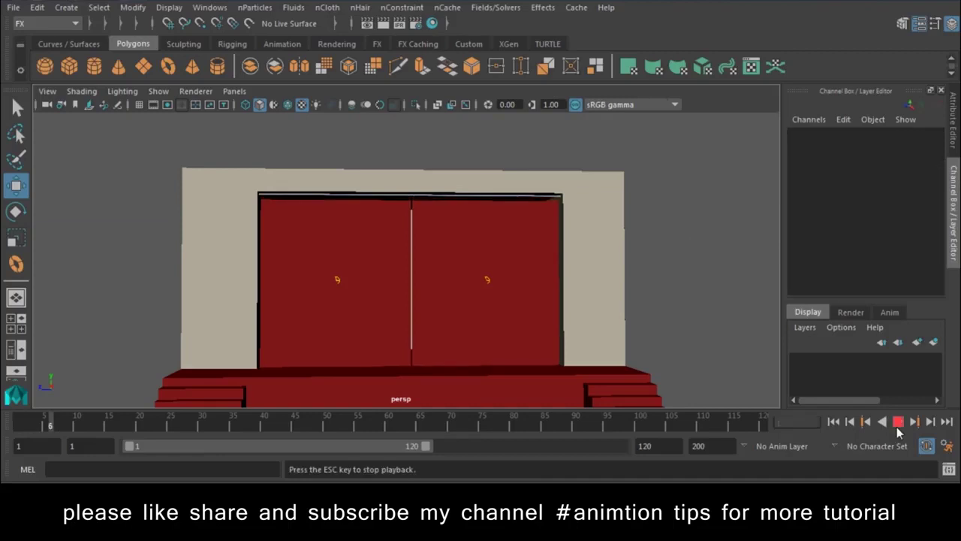
pyautogui.click(897, 423)
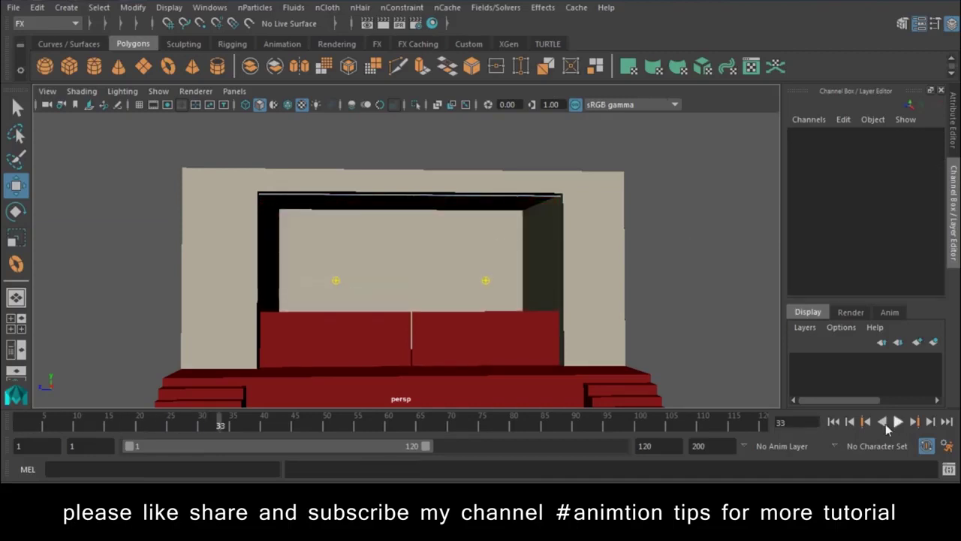
pyautogui.click(833, 422)
pyautogui.keyDown('alt'); pyautogui.moveTo(633, 360); pyautogui.dragTo(420, 280); pyautogui.keyUp('alt')
# Make pCube1, the wall, stage and stairs, a passive collider (nRigidShape1).
pyautogui.click(589, 378)
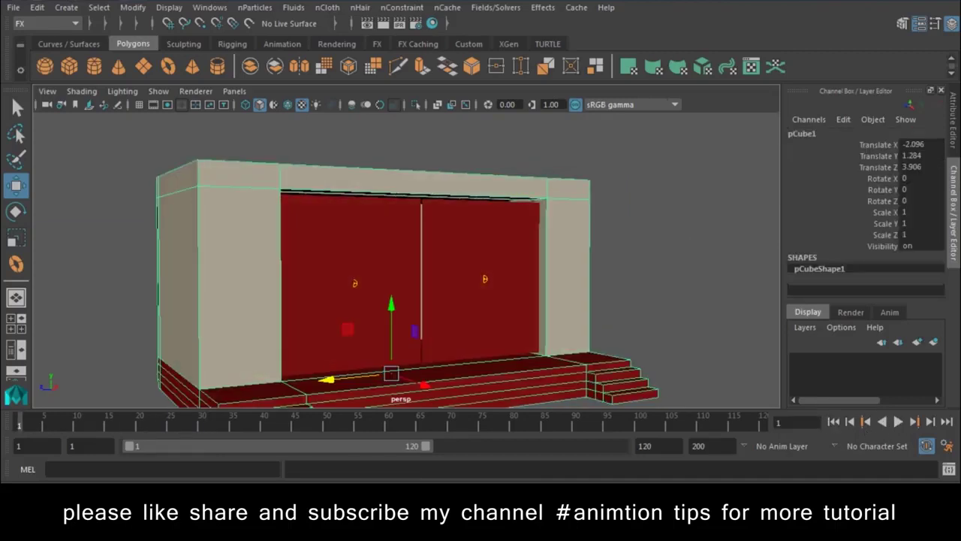
pyautogui.click(342, 9)
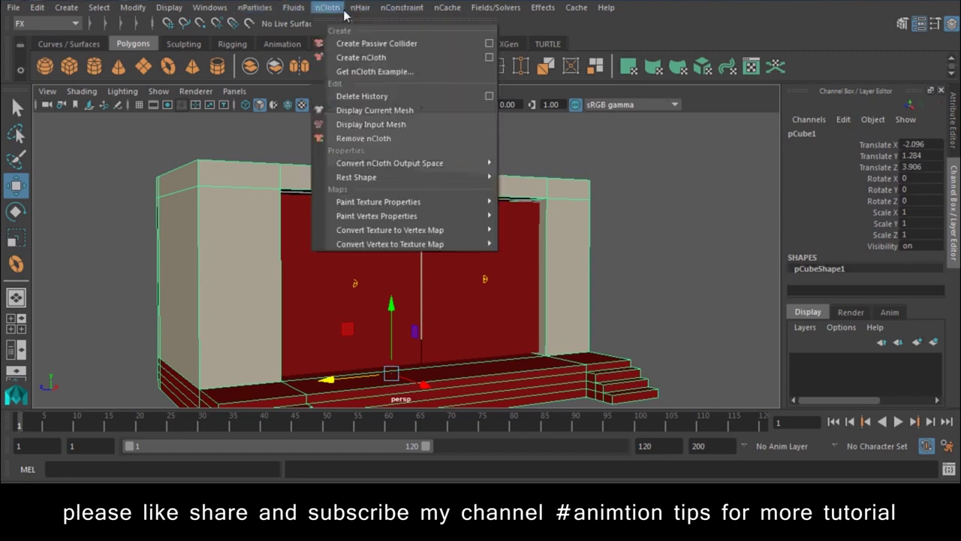
pyautogui.click(360, 44)
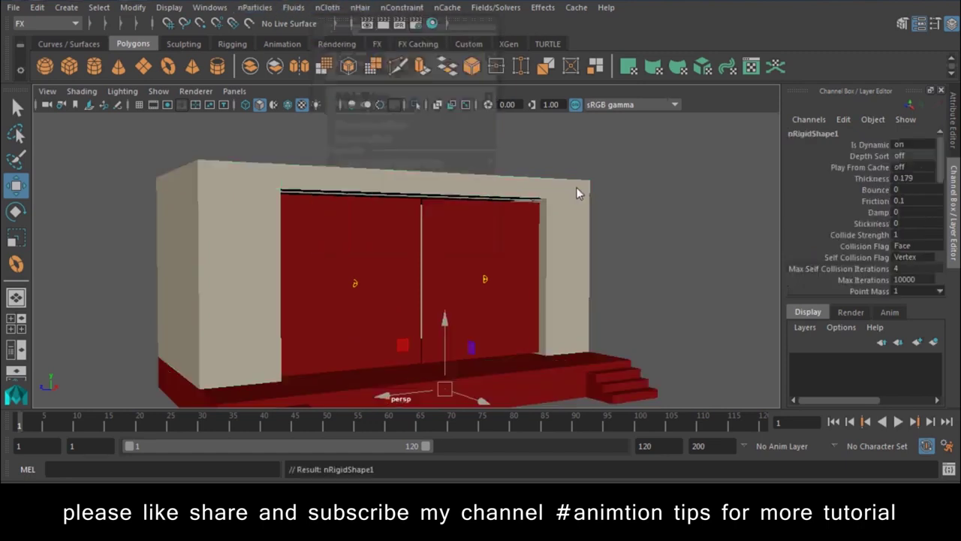
# Play the timeline to see the curtains pile up on the stage floor, then rewind.
pyautogui.click(699, 314)
pyautogui.click(898, 423)
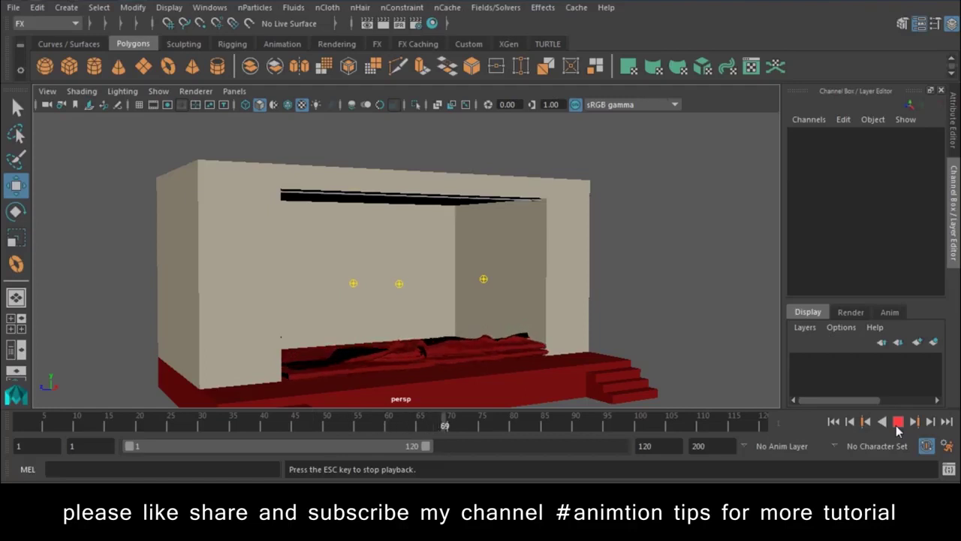
pyautogui.click(898, 423)
pyautogui.click(834, 421)
# Pin the left curtain's first top-edge vertices to a torus ring with nConstraint Point to Surface.
pyautogui.scroll(3, 495, 316)
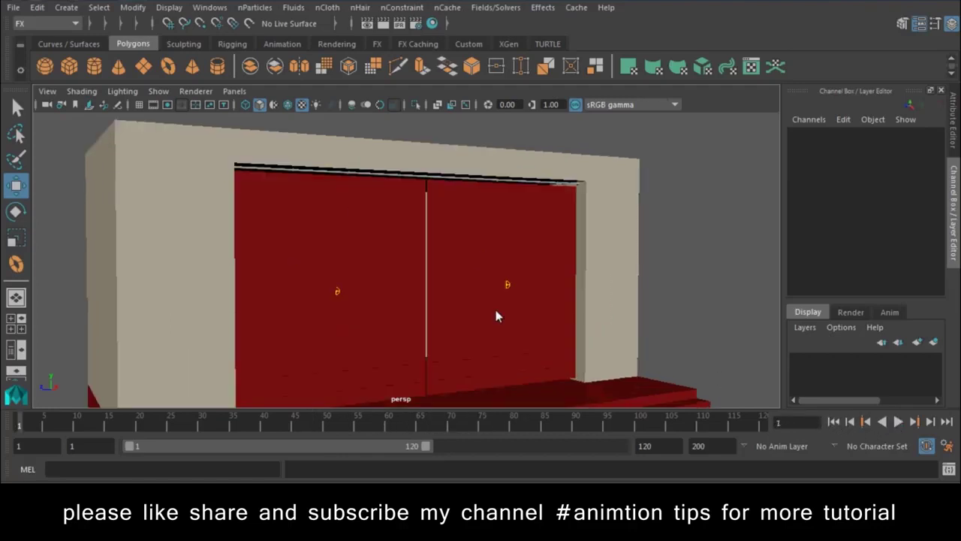
pyautogui.scroll(4, 431, 281)
pyautogui.scroll(2, 432, 281)
pyautogui.scroll(2, 480, 306)
pyautogui.scroll(2, 387, 287)
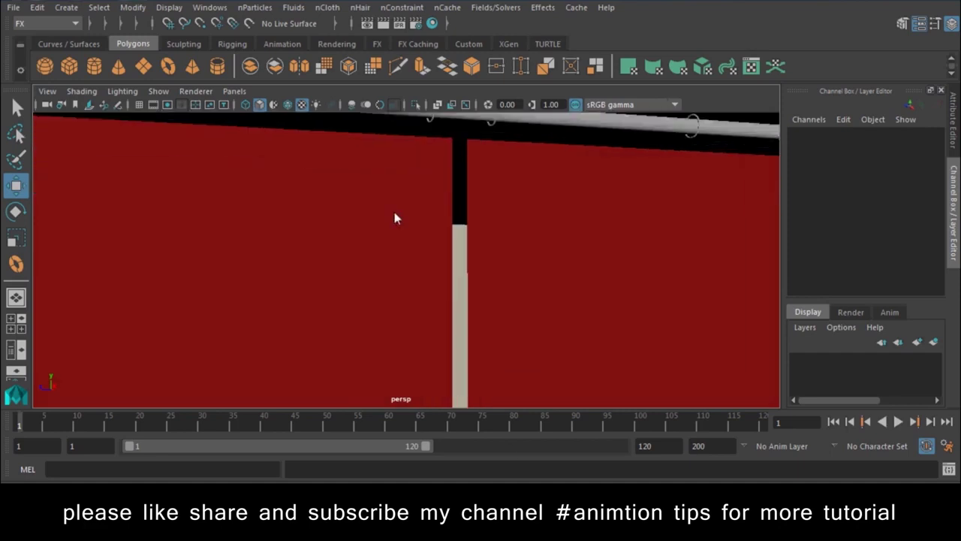
pyautogui.rightClick(394, 212)
pyautogui.moveTo(365, 193); pyautogui.dragTo(336, 78, button='right')
pyautogui.scroll(-4, 409, 274)
pyautogui.scroll(2, 409, 274)
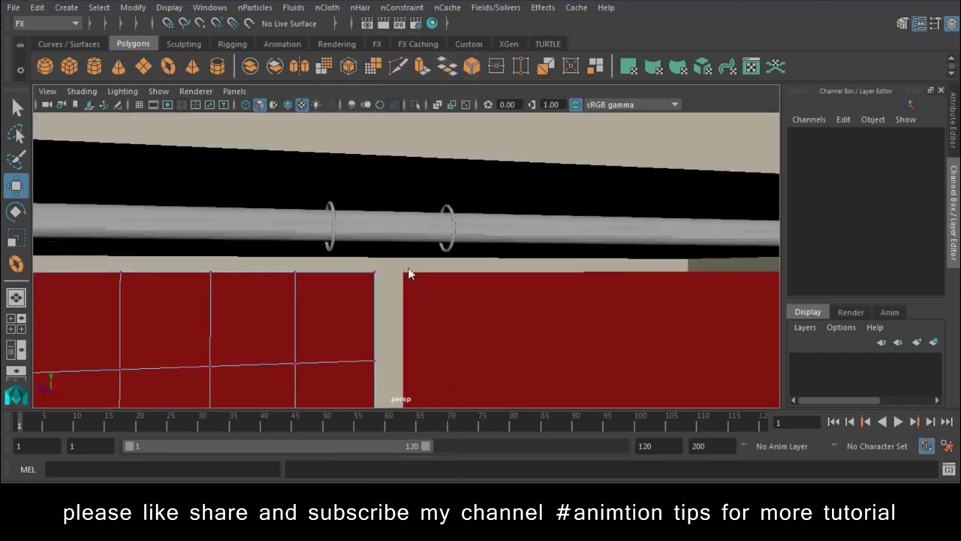
pyautogui.moveTo(273, 299); pyautogui.dragTo(316, 263)
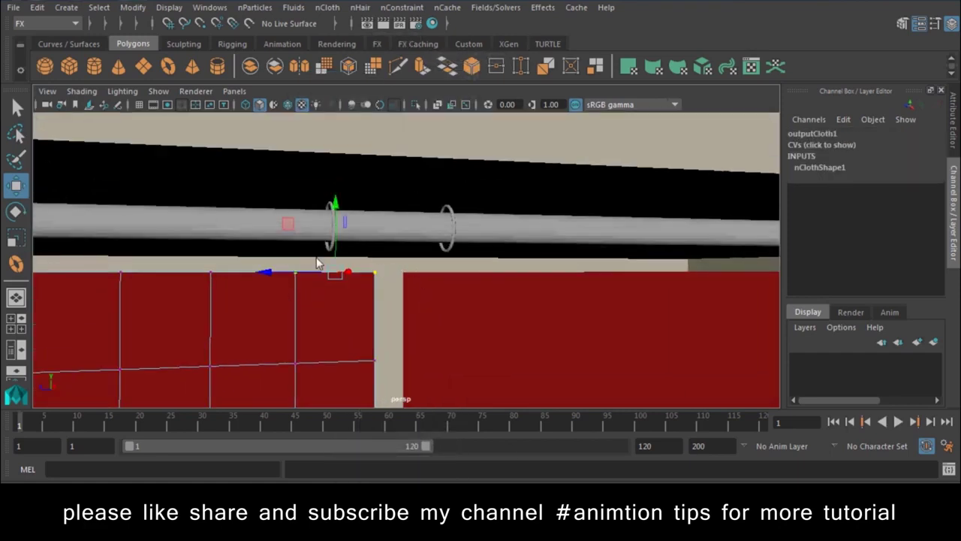
pyautogui.click(328, 214)
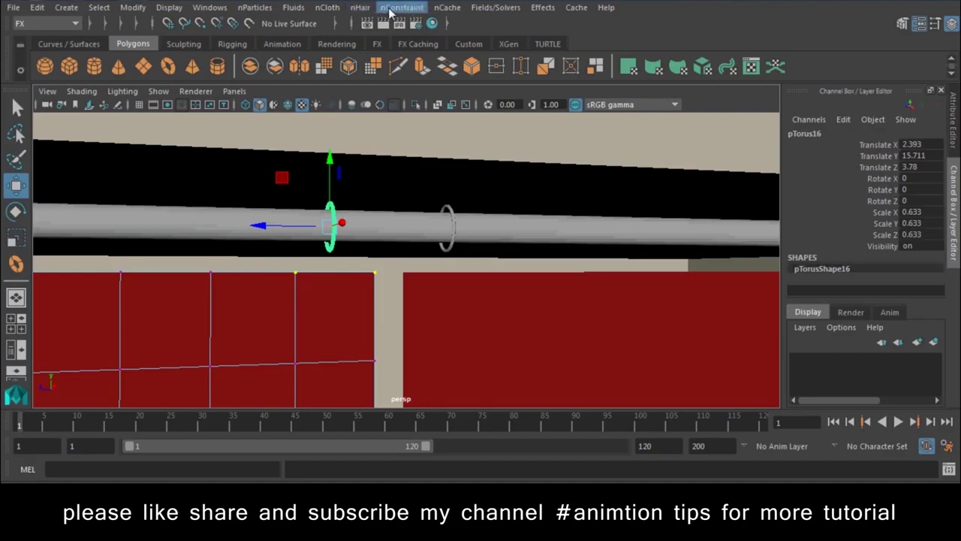
pyautogui.click(389, 7)
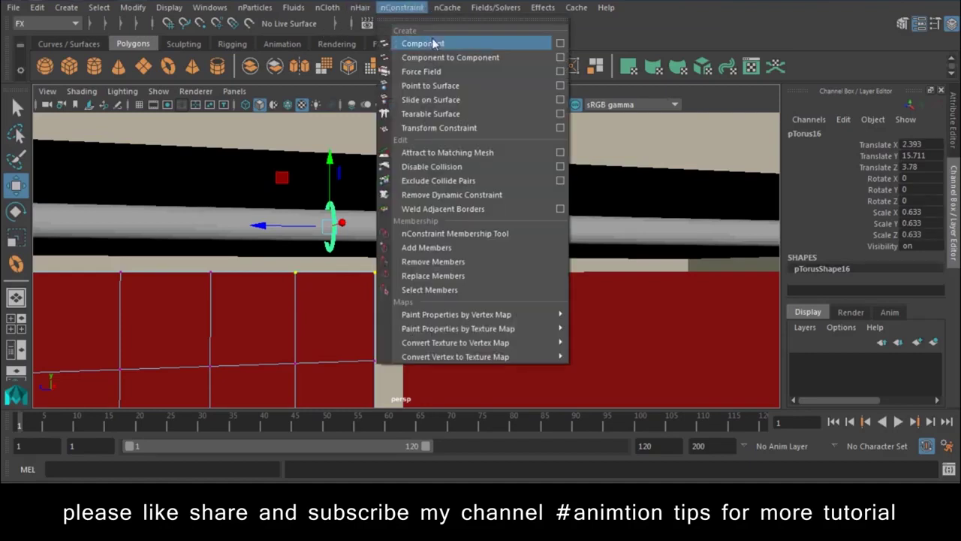
pyautogui.click(451, 86)
# Constrain the next group of top-edge vertices to the neighbouring ring on the rod.
pyautogui.click(247, 330)
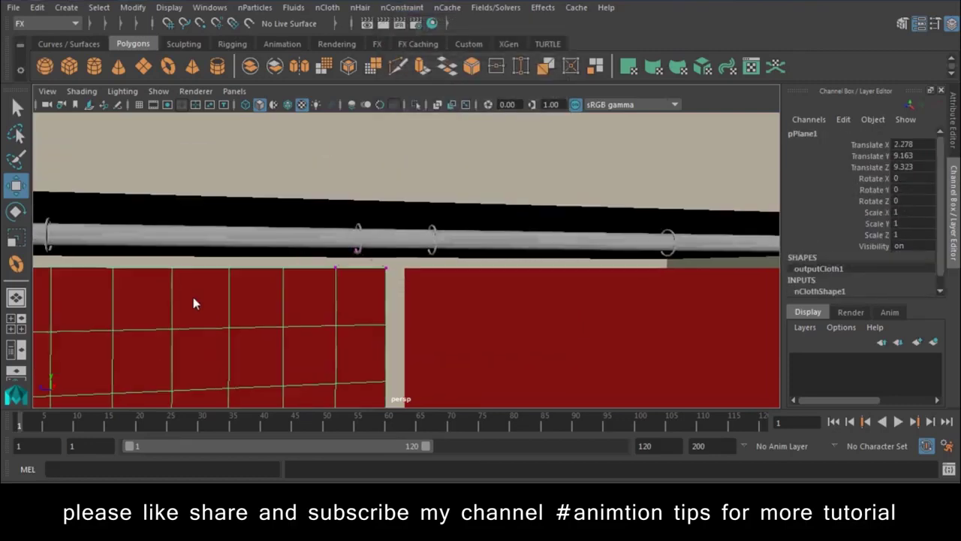
pyautogui.keyDown('alt'); pyautogui.moveTo(193, 297); pyautogui.dragTo(349, 289, button='middle'); pyautogui.keyUp('alt')
pyautogui.moveTo(344, 276); pyautogui.dragTo(308, 208, button='right')
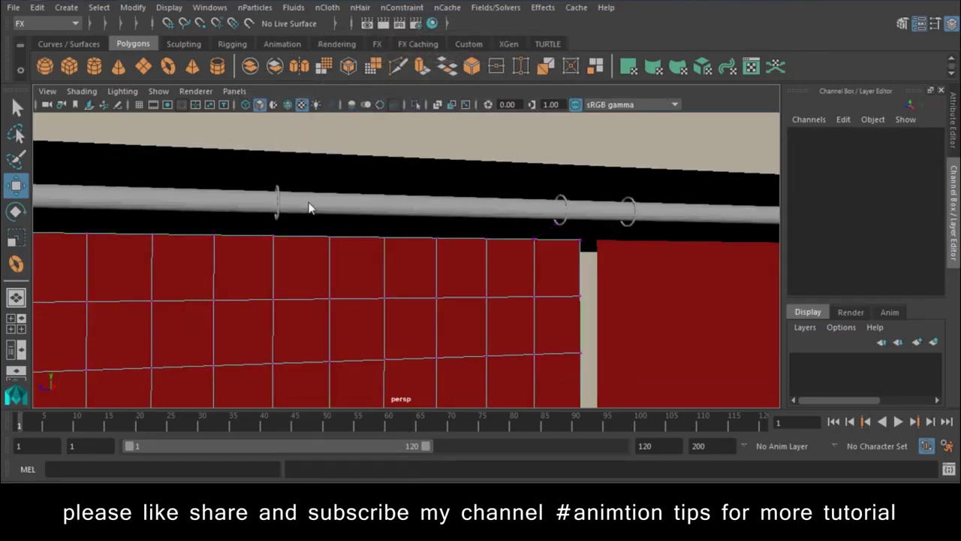
pyautogui.moveTo(341, 219); pyautogui.dragTo(221, 258)
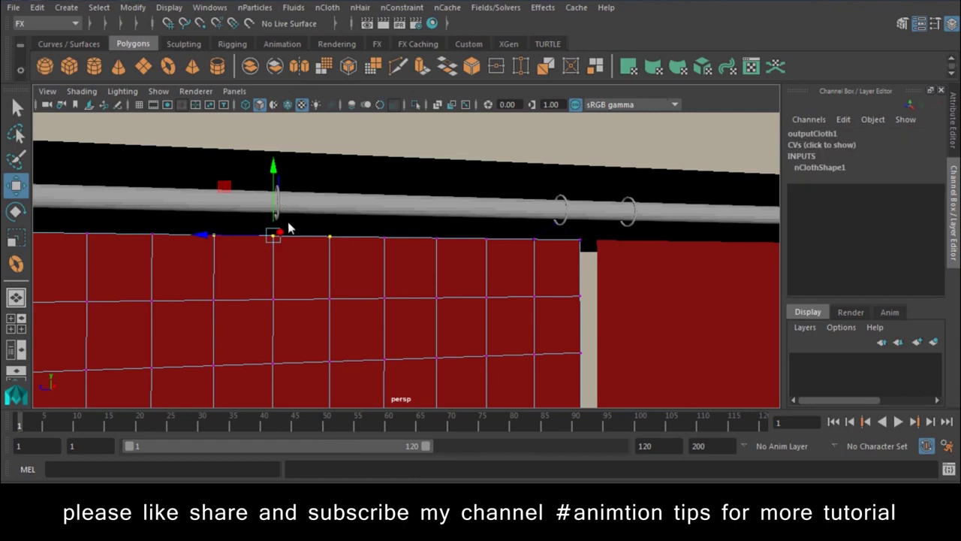
pyautogui.click(280, 216)
pyautogui.click(402, 8)
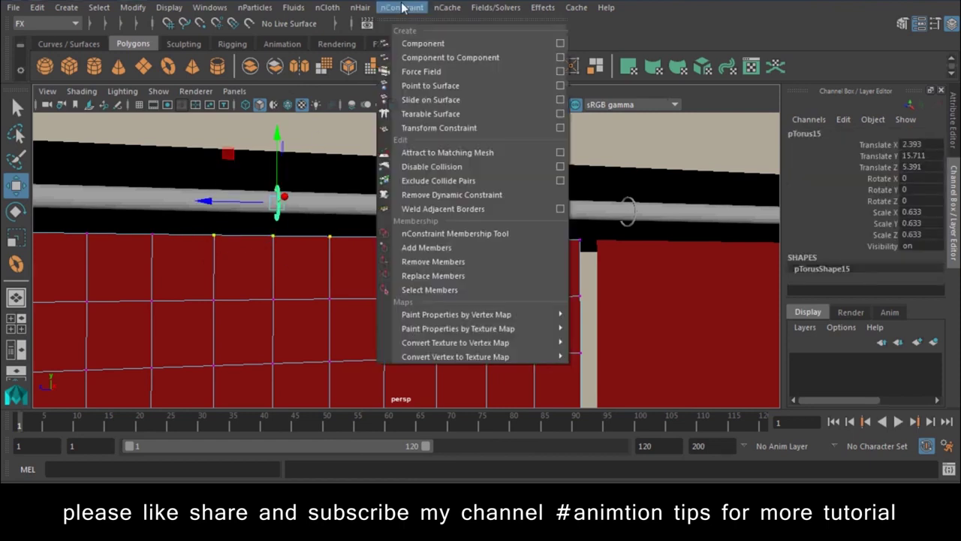
pyautogui.click(449, 100)
# Pin more top-edge vertices to the following rings, repeating the constraint with G.
pyautogui.moveTo(445, 105)
pyautogui.keyDown('alt'); pyautogui.mouseDown(button='middle')
pyautogui.moveTo(197, 266)
pyautogui.moveTo(412, 246)
pyautogui.mouseUp(button='middle'); pyautogui.keyUp('alt')
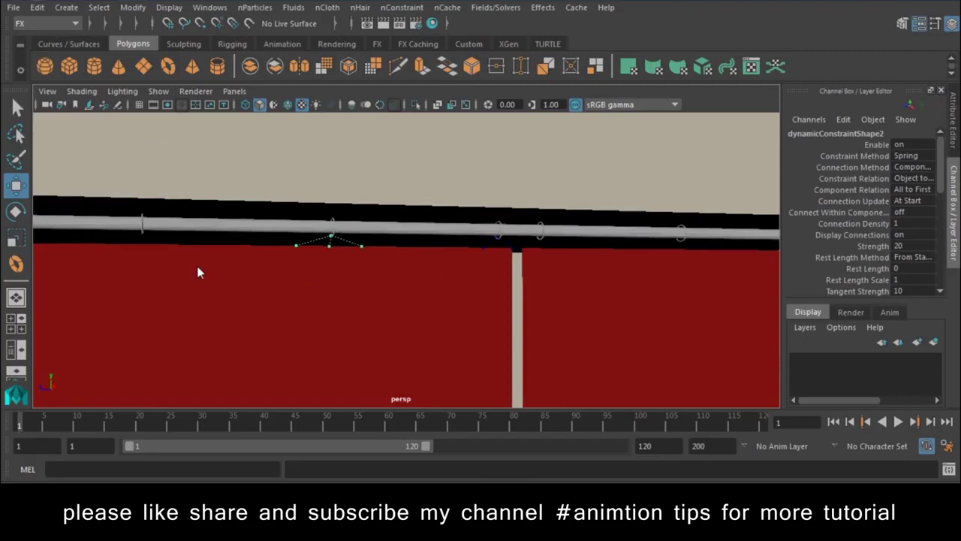
pyautogui.click(561, 244)
pyautogui.moveTo(571, 128); pyautogui.dragTo(526, 190, button='right')
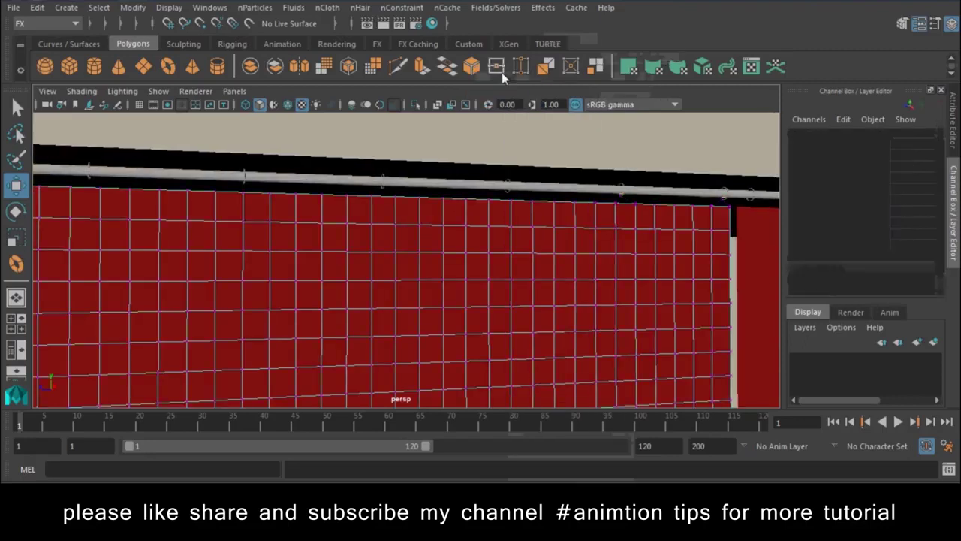
pyautogui.scroll(3, 481, 208)
pyautogui.scroll(1, 443, 223)
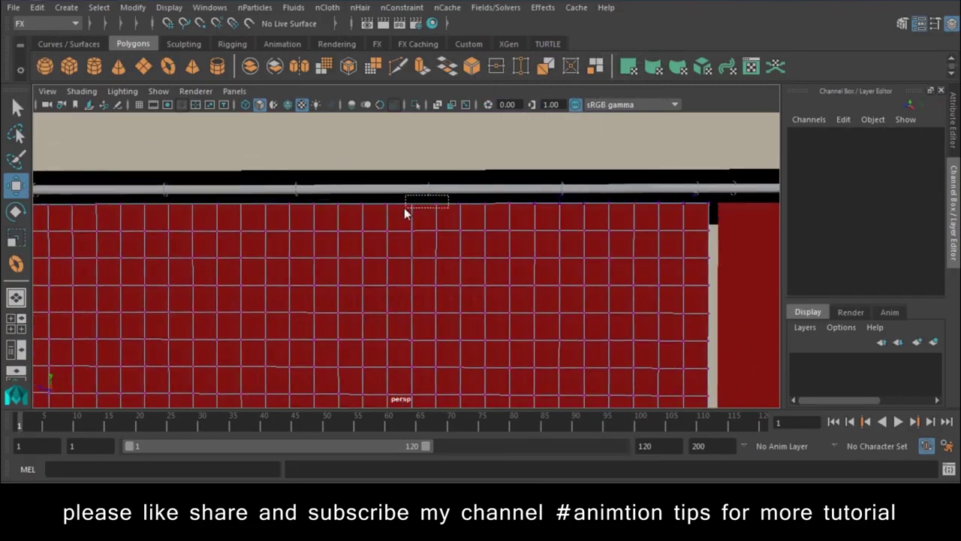
pyautogui.moveTo(404, 212); pyautogui.dragTo(406, 207)
pyautogui.press('g')
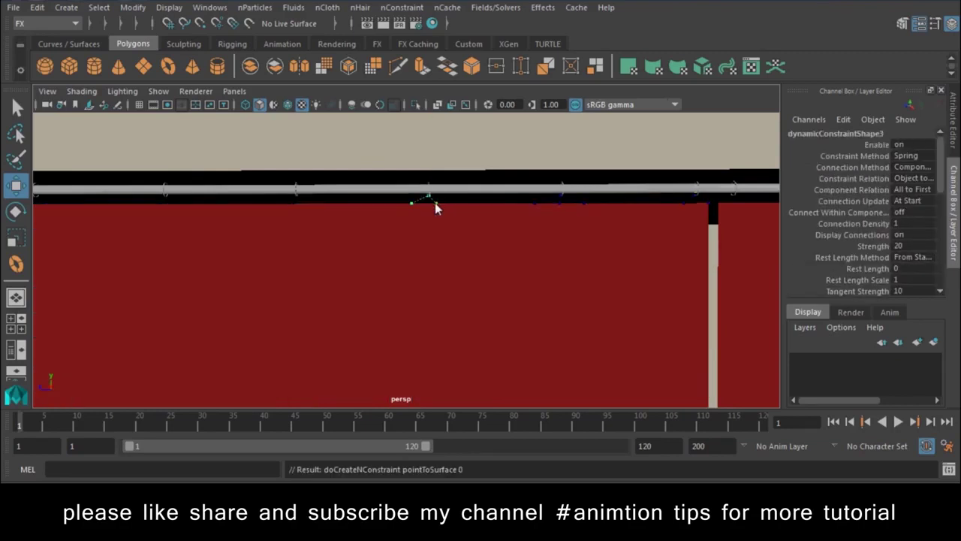
pyautogui.click(436, 208)
pyautogui.scroll(3, 338, 270)
pyautogui.keyDown('alt'); pyautogui.moveTo(295, 295); pyautogui.dragTo(319, 316, button='middle'); pyautogui.keyUp('alt')
pyautogui.moveTo(454, 128); pyautogui.dragTo(453, 189, button='right')
pyautogui.moveTo(380, 160); pyautogui.dragTo(253, 213)
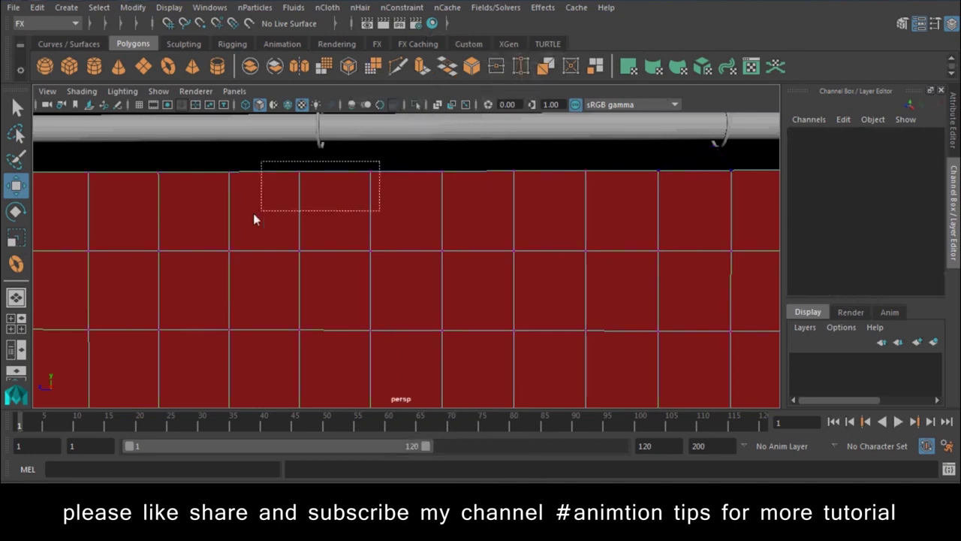
pyautogui.keyDown('shift'); pyautogui.click(316, 146); pyautogui.keyUp('shift')
pyautogui.press('g')
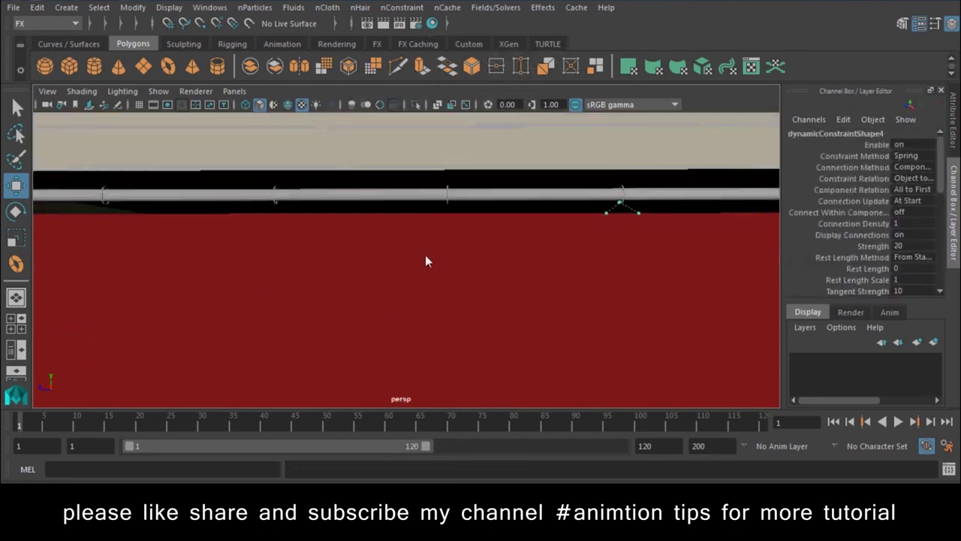
# Attach top-edge vertices to the next two torus rings along the rod.
pyautogui.click(407, 250)
pyautogui.moveTo(511, 231)
pyautogui.mouseDown(button='right')
pyautogui.moveTo(478, 197)
pyautogui.moveTo(451, 81)
pyautogui.mouseUp(button='right')
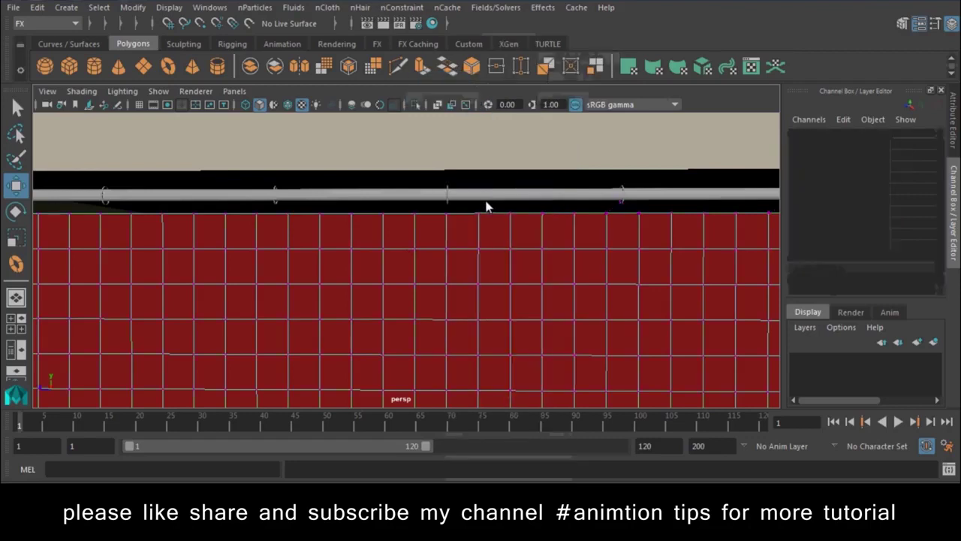
pyautogui.click(459, 212)
pyautogui.keyDown('shift'); pyautogui.click(447, 194); pyautogui.keyUp('shift')
pyautogui.press('g')
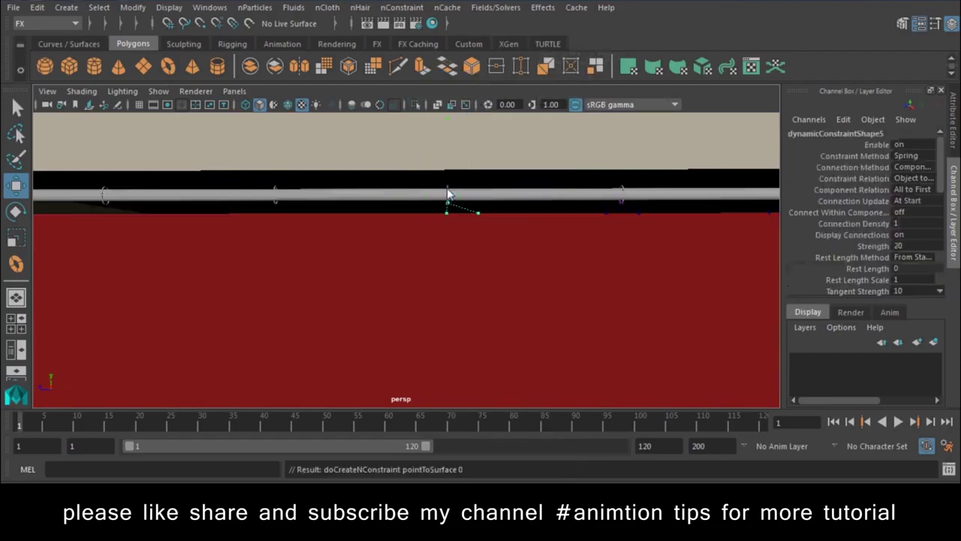
pyautogui.click(447, 252)
pyautogui.moveTo(447, 253); pyautogui.dragTo(420, 96, button='right')
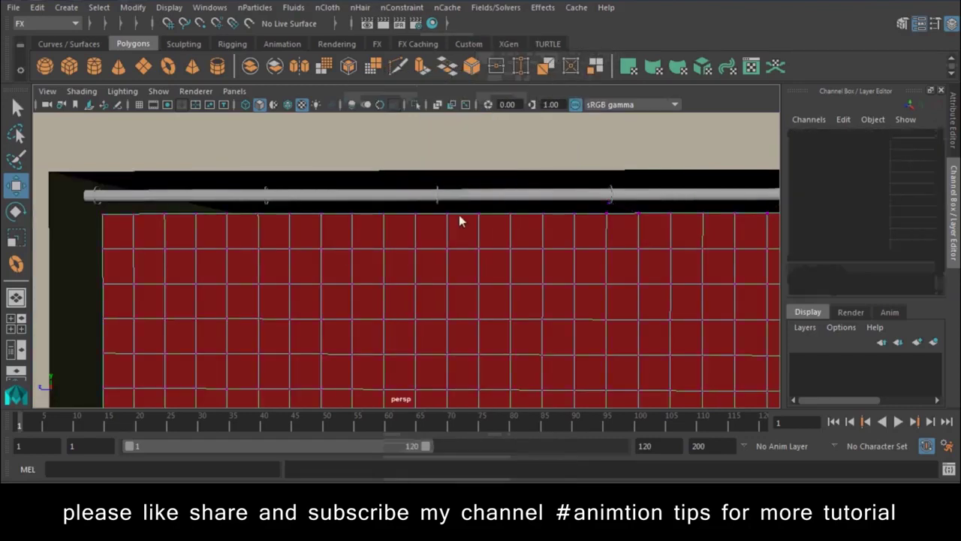
pyautogui.click(434, 205)
pyautogui.keyDown('shift'); pyautogui.click(439, 197); pyautogui.keyUp('shift')
pyautogui.press('g')
# Pin vertices to ring pTorus10 and the two corner vertices to ring pTorus9.
pyautogui.click(414, 254)
pyautogui.moveTo(413, 254); pyautogui.dragTo(324, 118, button='right')
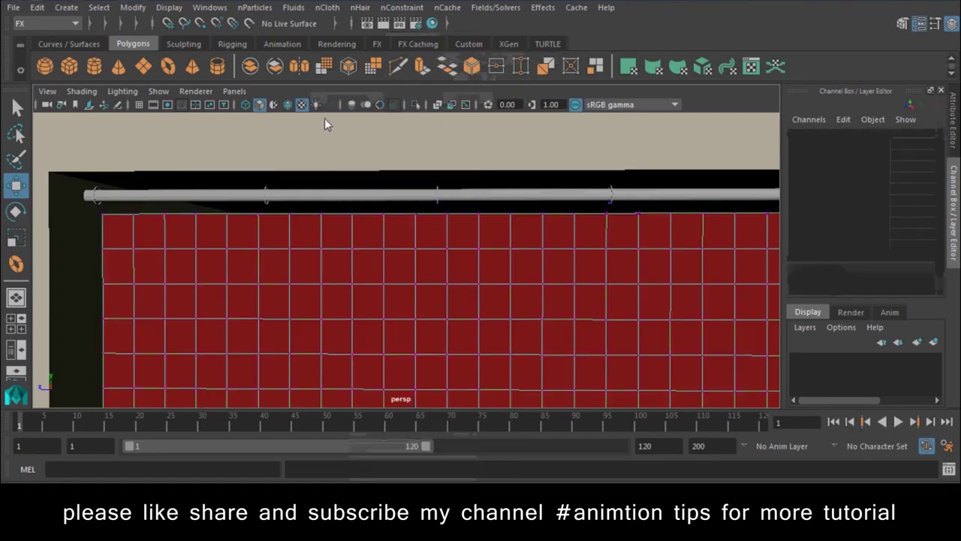
pyautogui.keyDown('alt'); pyautogui.moveTo(324, 118); pyautogui.dragTo(404, 256, button='middle'); pyautogui.keyUp('alt')
pyautogui.click(447, 212)
pyautogui.click(445, 196)
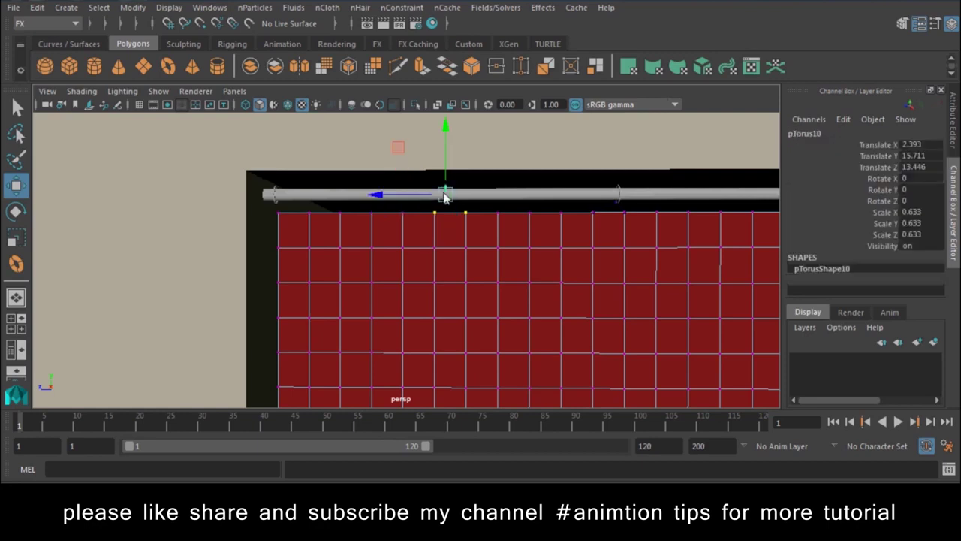
pyautogui.press('g')
pyautogui.click(423, 252)
pyautogui.moveTo(423, 254); pyautogui.dragTo(261, 238, button='right')
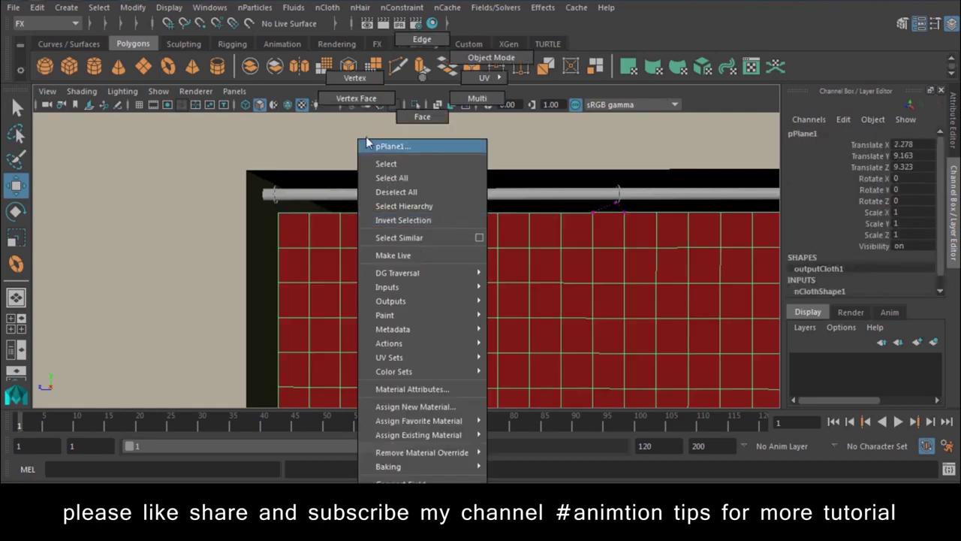
pyautogui.moveTo(316, 201); pyautogui.dragTo(270, 226)
pyautogui.keyDown('shift'); pyautogui.click(271, 192); pyautogui.keyUp('shift')
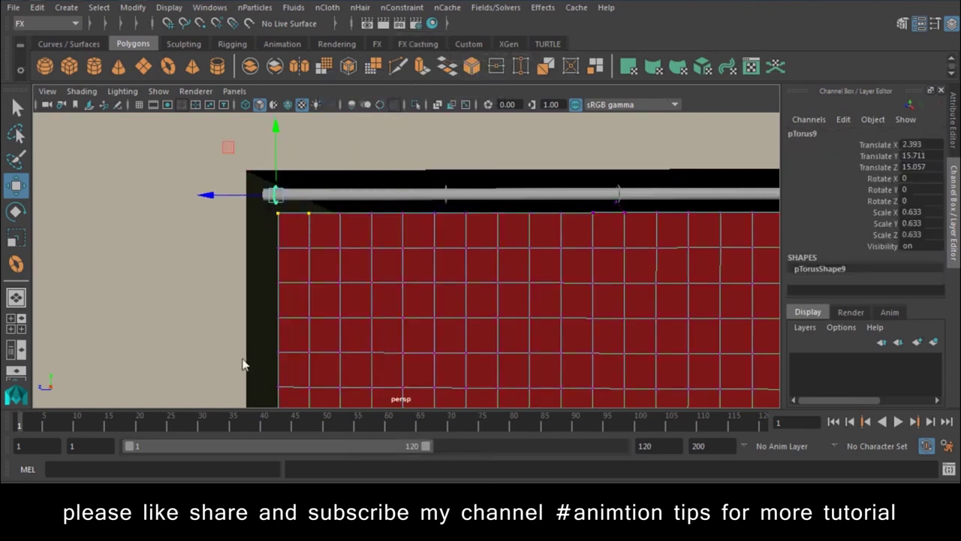
pyautogui.press('g')
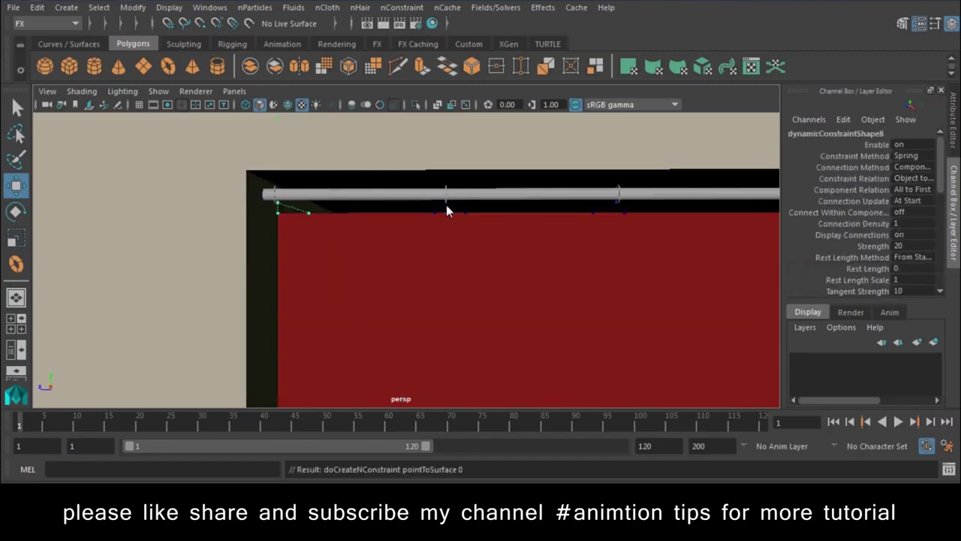
# Move the view to the second curtain's top edge and select that curtain plane.
pyautogui.scroll(-2, 590, 283)
pyautogui.keyDown('alt'); pyautogui.moveTo(650, 286); pyautogui.dragTo(232, 223, button='middle'); pyautogui.keyUp('alt')
pyautogui.scroll(2, 382, 333)
pyautogui.keyDown('alt'); pyautogui.moveTo(383, 333); pyautogui.dragTo(424, 238, button='middle'); pyautogui.keyUp('alt')
pyautogui.click(488, 224)
pyautogui.rightClick(489, 218)
# Pin the second curtain's first top-edge components to ring pTorus2.
pyautogui.click(438, 175)
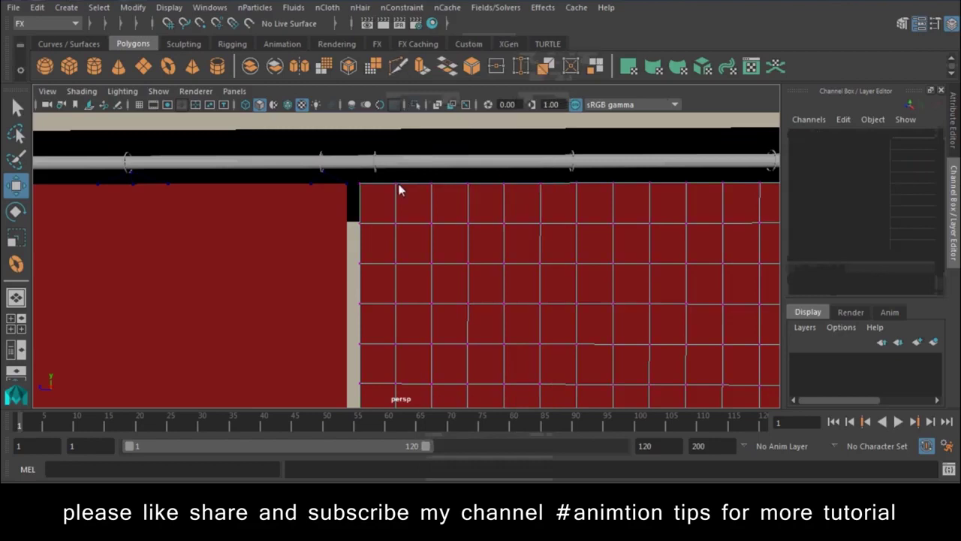
pyautogui.moveTo(398, 183); pyautogui.dragTo(347, 212)
pyautogui.keyDown('shift'); pyautogui.click(373, 158); pyautogui.keyUp('shift')
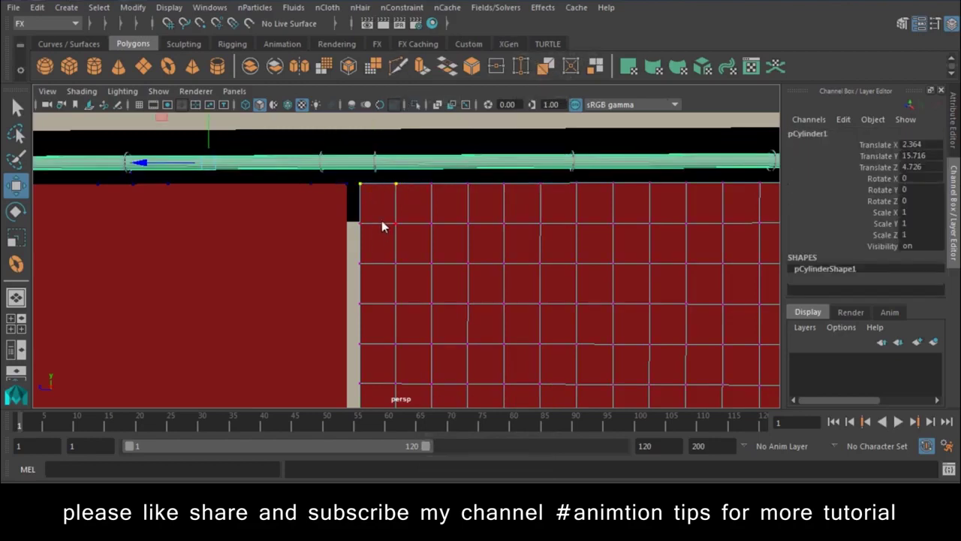
pyautogui.scroll(3, 391, 247)
pyautogui.click(391, 178)
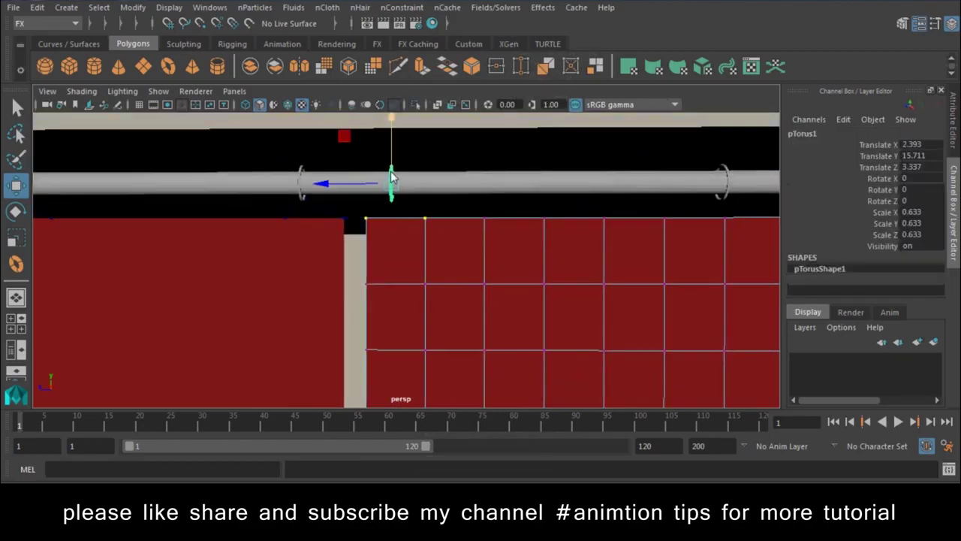
pyautogui.scroll(-2, 462, 266)
pyautogui.moveTo(472, 265); pyautogui.dragTo(416, 119, button='right')
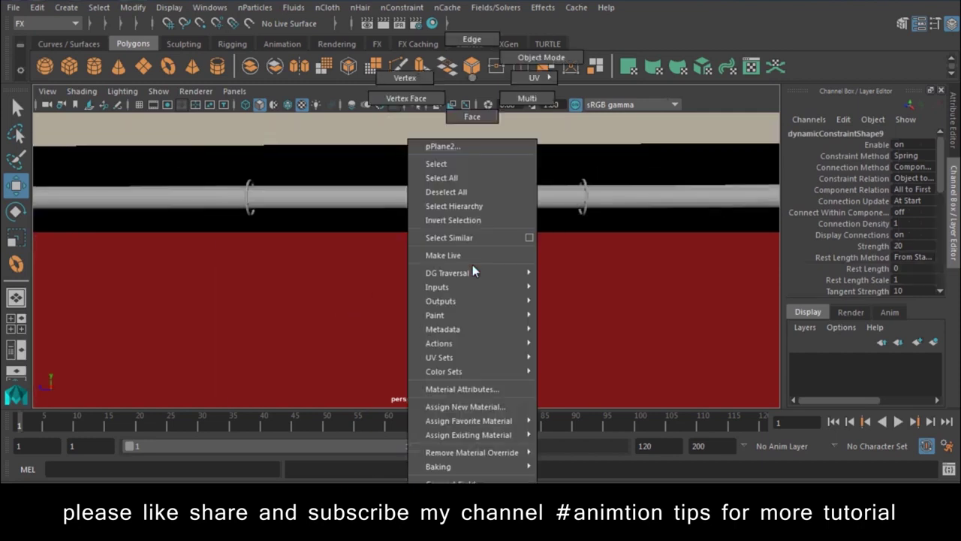
pyautogui.moveTo(279, 225); pyautogui.dragTo(177, 259)
pyautogui.keyDown('shift'); pyautogui.click(249, 201); pyautogui.keyUp('shift')
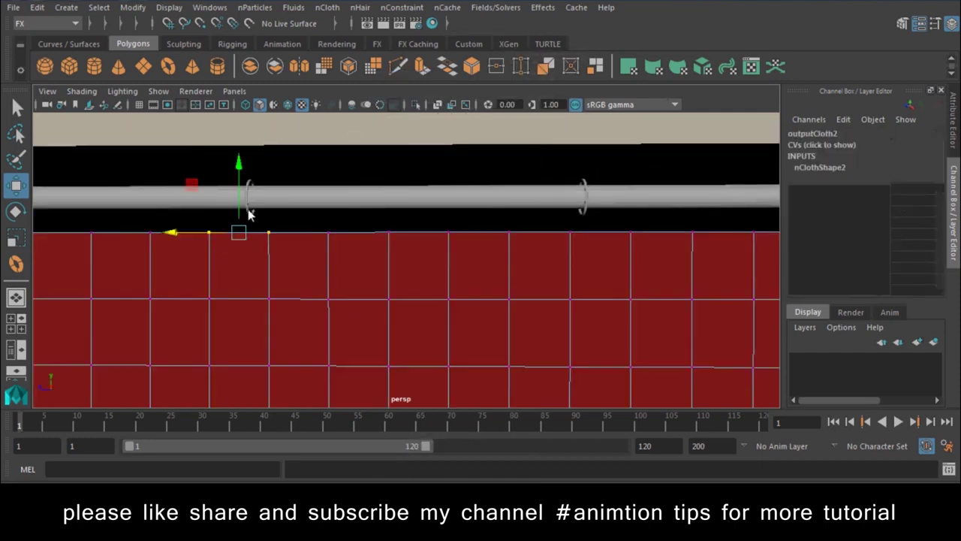
pyautogui.press('g')
# Select the second curtain's top-edge vertices under ring pTorus4, undoing a stray step.
pyautogui.click(565, 279)
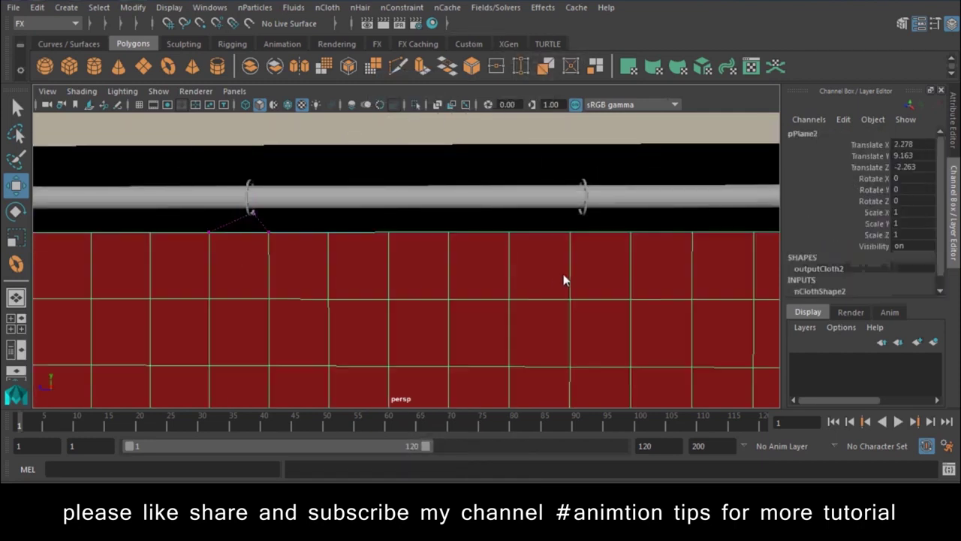
pyautogui.moveTo(565, 279); pyautogui.dragTo(488, 70, button='right')
pyautogui.moveTo(468, 242)
pyautogui.mouseDown()
pyautogui.moveTo(410, 240)
pyautogui.moveTo(371, 217)
pyautogui.mouseUp()
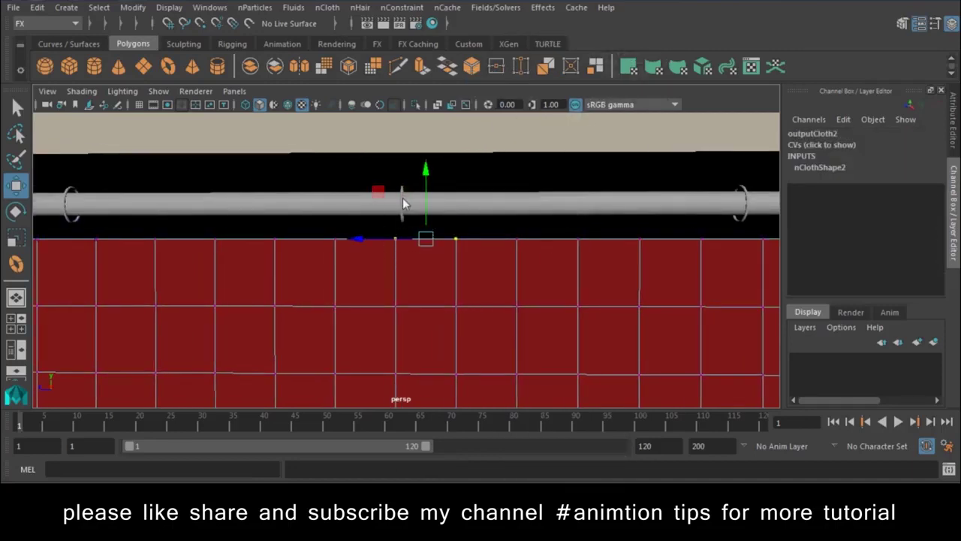
pyautogui.hotkey('ctrl', 'z')
pyautogui.hotkey('ctrl', 'z')
pyautogui.hotkey('ctrl', 'z')
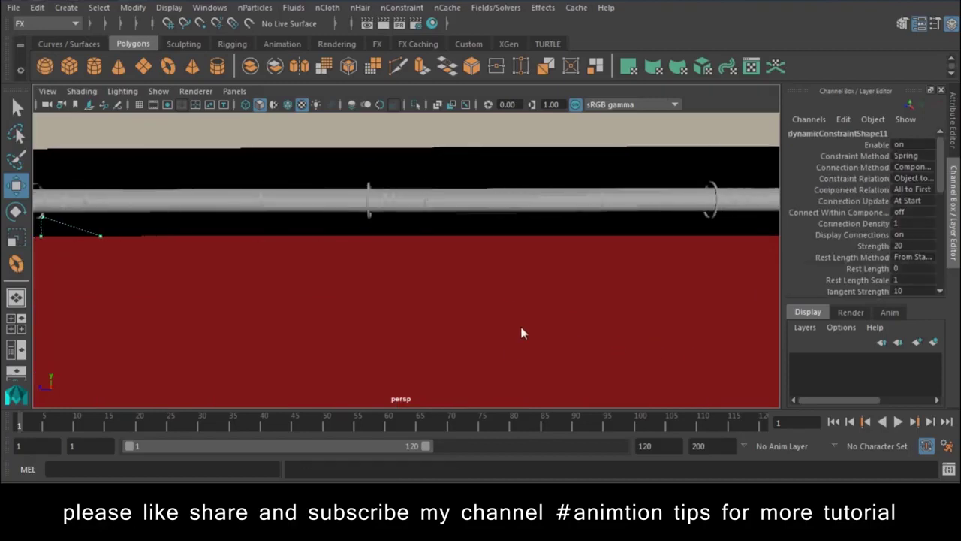
pyautogui.click(589, 289)
pyautogui.moveTo(526, 129); pyautogui.dragTo(493, 116, button='right')
pyautogui.moveTo(407, 230)
pyautogui.mouseDown()
pyautogui.moveTo(367, 239)
pyautogui.moveTo(381, 213)
pyautogui.mouseUp()
pyautogui.click(366, 204)
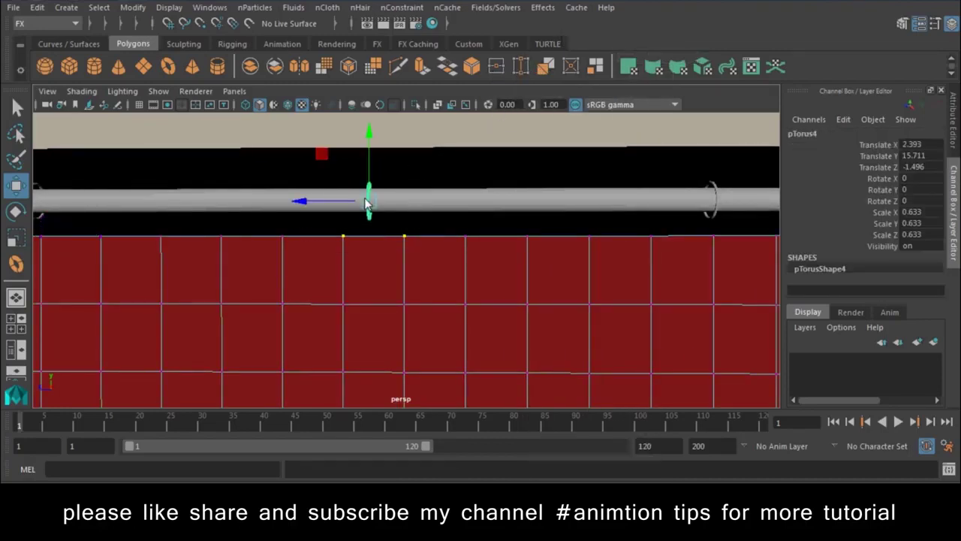
# Try selecting top-edge components under pTorus5, then return the ring to object selection.
pyautogui.click(551, 277)
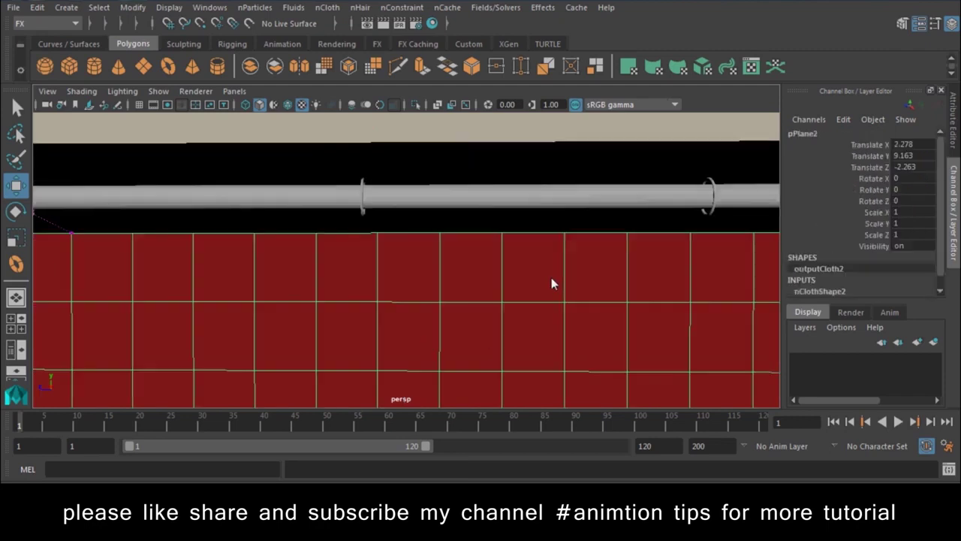
pyautogui.rightClick(551, 277)
pyautogui.moveTo(547, 272); pyautogui.dragTo(480, 102, button='right')
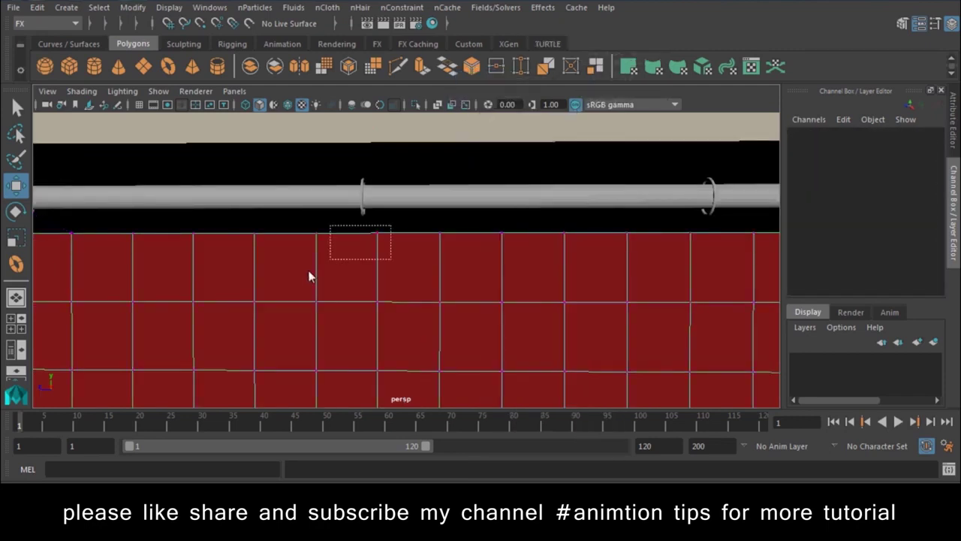
pyautogui.moveTo(311, 275); pyautogui.dragTo(362, 201)
pyautogui.click(362, 200)
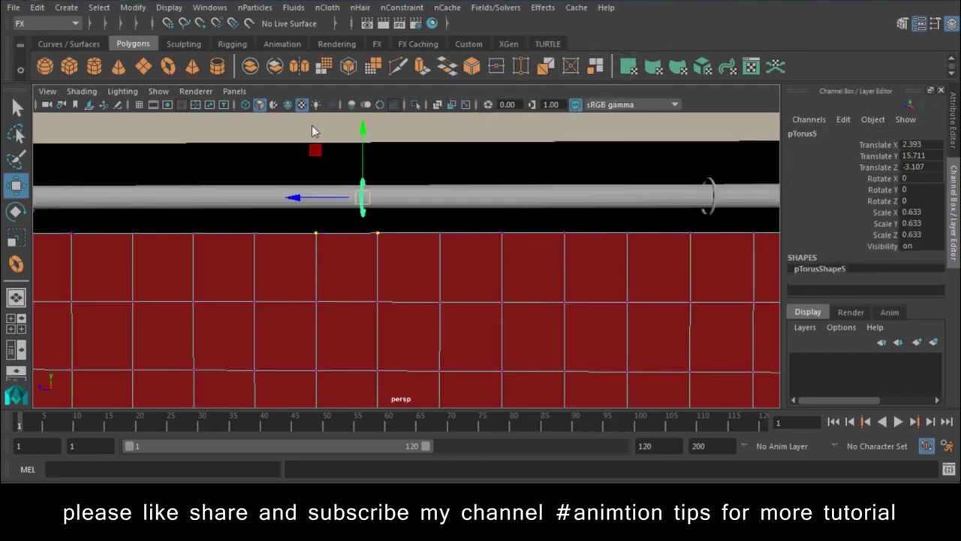
pyautogui.click(137, 27)
pyautogui.click(121, 24)
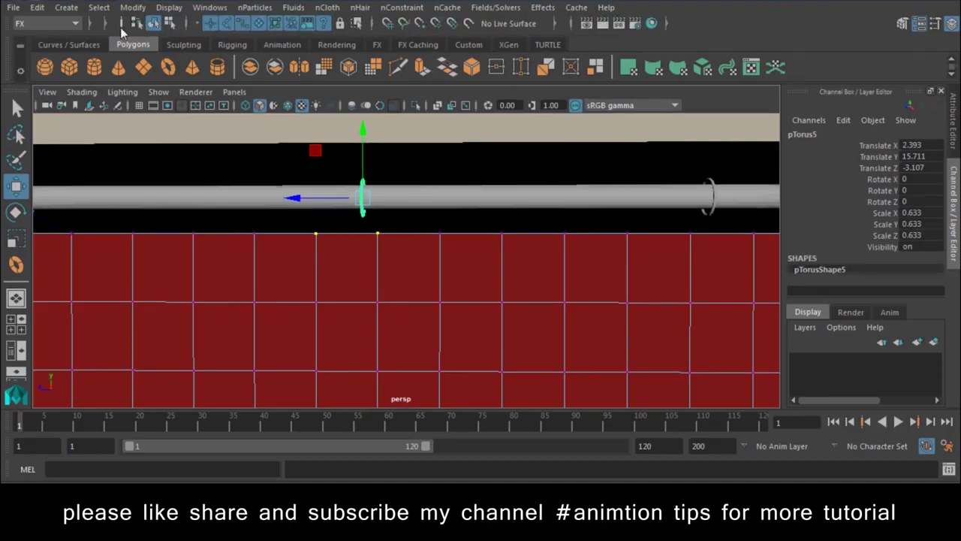
pyautogui.click(168, 23)
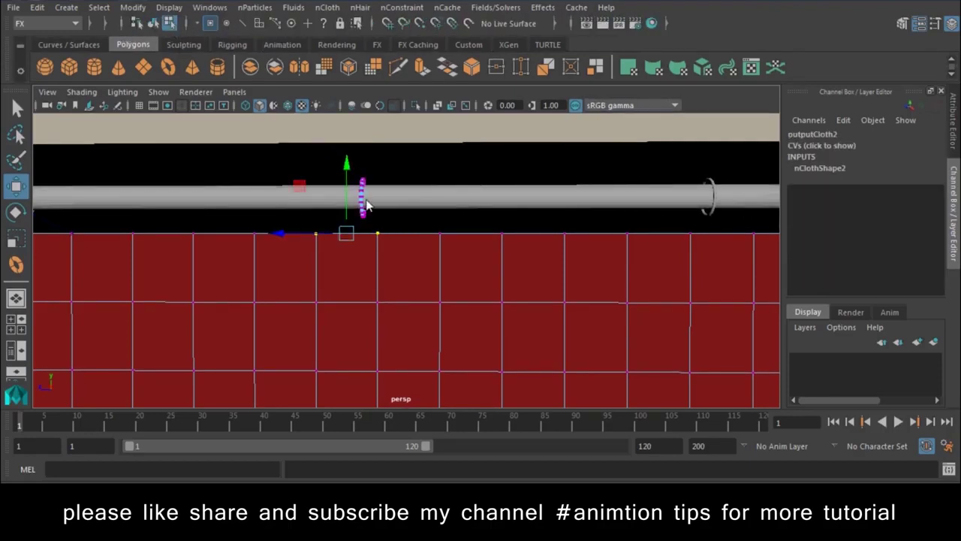
pyautogui.moveTo(366, 204); pyautogui.dragTo(416, 50, button='right')
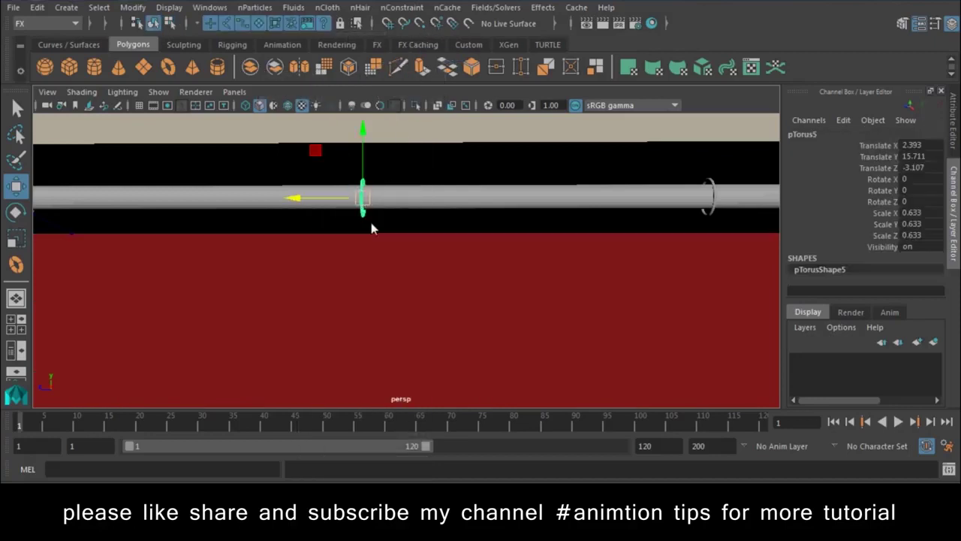
# Pin the top-edge vertices under pTorus5 with nConstraint Point to Surface.
pyautogui.click(498, 250)
pyautogui.moveTo(456, 135); pyautogui.dragTo(420, 135, button='right')
pyautogui.moveTo(304, 224); pyautogui.dragTo(387, 242)
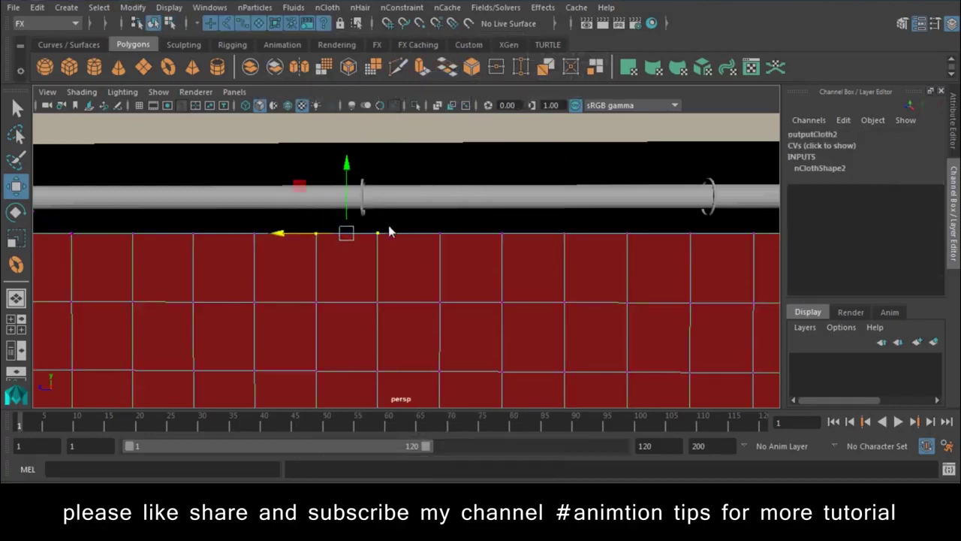
pyautogui.keyDown('shift'); pyautogui.click(359, 208); pyautogui.keyUp('shift')
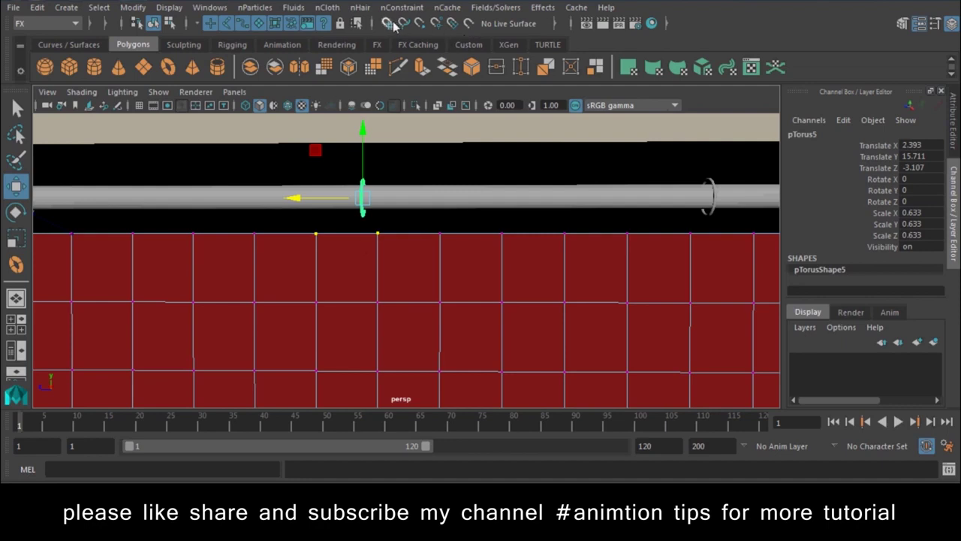
pyautogui.click(402, 7)
pyautogui.click(425, 87)
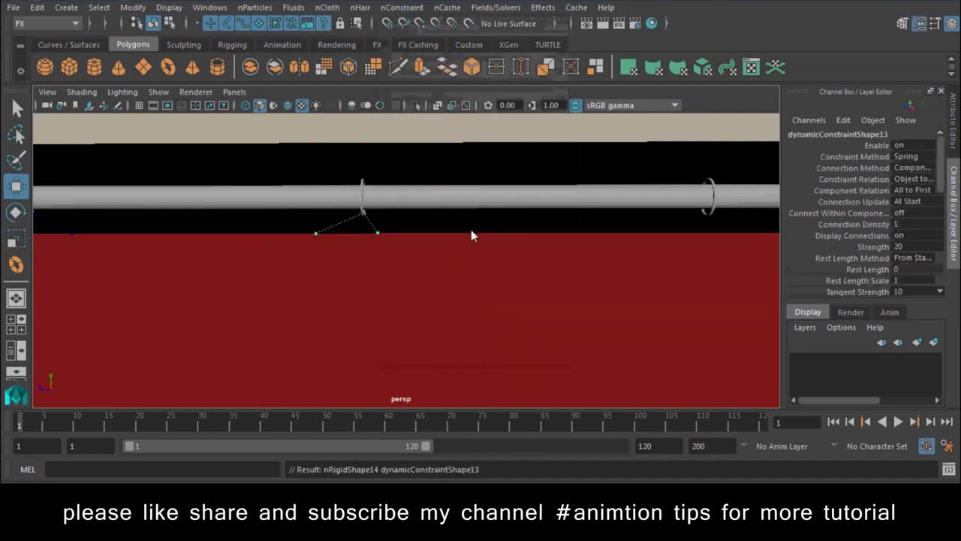
# Attach two top-edge vertices to ring pTorus6.
pyautogui.click(429, 265)
pyautogui.moveTo(557, 124); pyautogui.dragTo(488, 92, button='right')
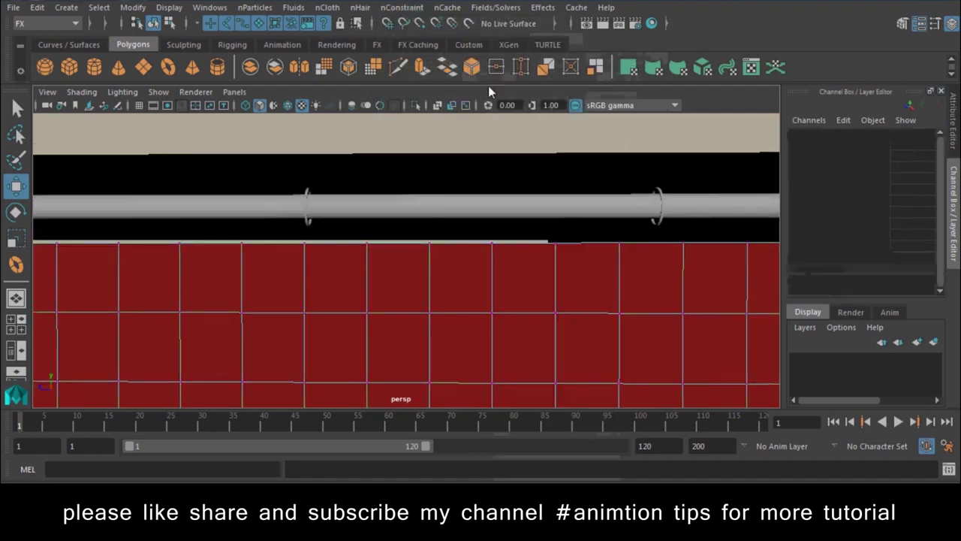
pyautogui.click(367, 242)
pyautogui.keyDown('shift'); pyautogui.click(304, 242); pyautogui.keyUp('shift')
pyautogui.keyDown('shift'); pyautogui.click(308, 208); pyautogui.keyUp('shift')
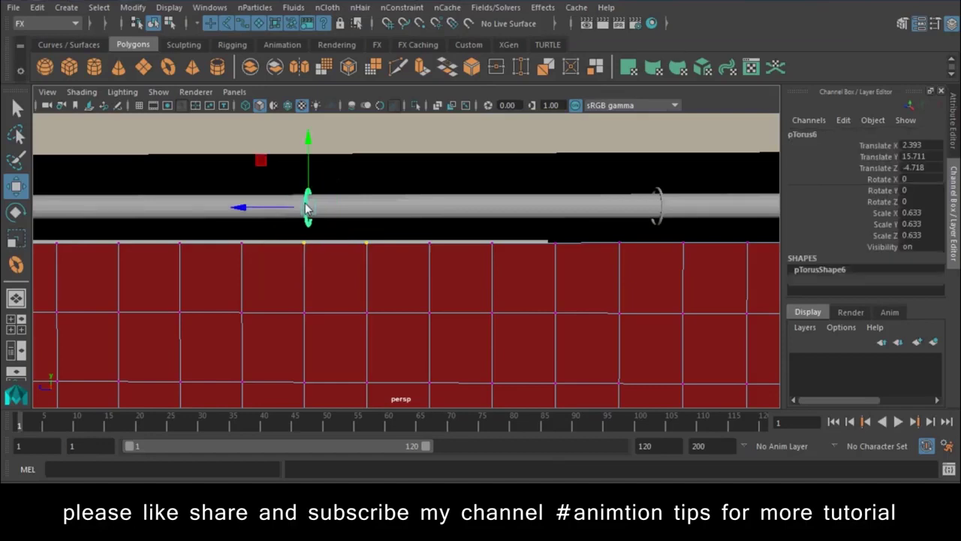
pyautogui.press('g')
# Constrain two vertices to the rod, undo it, and pin them to the right-end torus ring instead.
pyautogui.keyDown('alt'); pyautogui.moveTo(546, 315); pyautogui.dragTo(453, 279, button='middle'); pyautogui.keyUp('alt')
pyautogui.click(453, 279)
pyautogui.moveTo(453, 278); pyautogui.dragTo(388, 83, button='right')
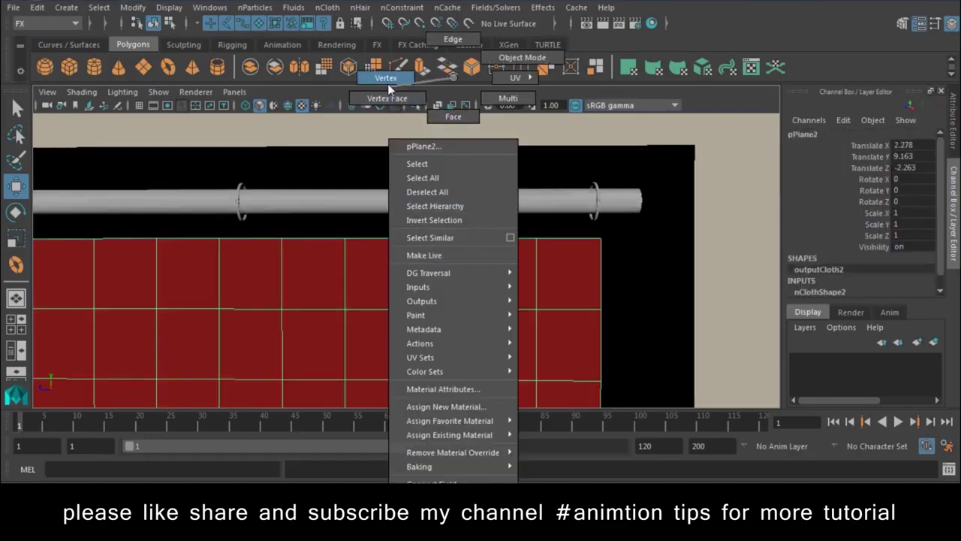
pyautogui.moveTo(533, 225); pyautogui.dragTo(640, 233)
pyautogui.keyDown('shift'); pyautogui.click(593, 191); pyautogui.keyUp('shift')
pyautogui.press('g')
pyautogui.click(446, 279)
pyautogui.hotkey('ctrl', 'z')
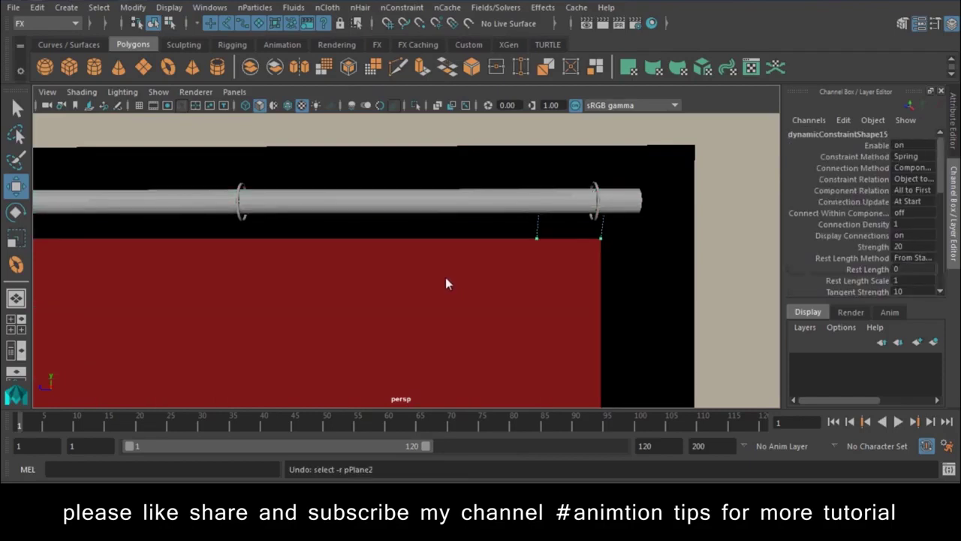
pyautogui.hotkey('ctrl', 'z')
pyautogui.click(595, 224)
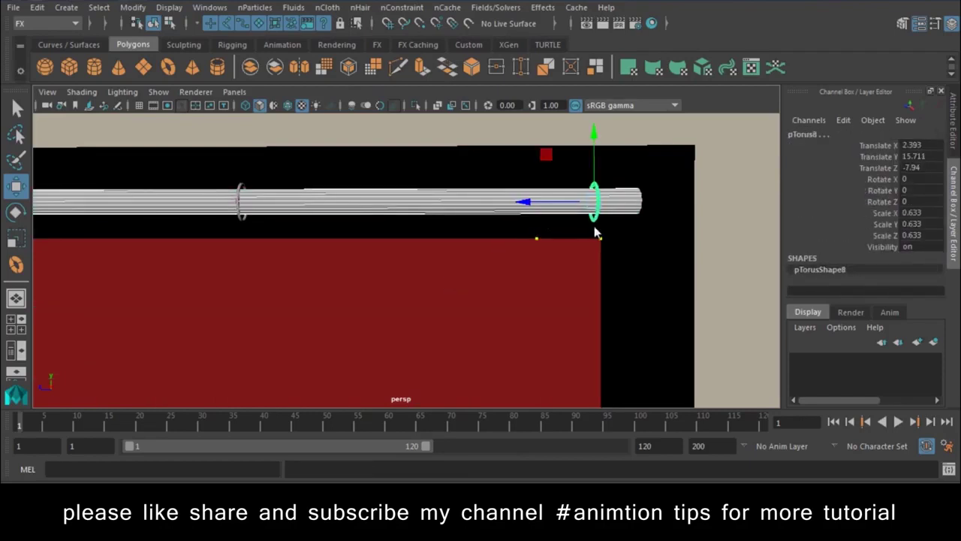
pyautogui.keyDown('shift'); pyautogui.click(470, 202); pyautogui.keyUp('shift')
pyautogui.press('g')
# Pin one more top-edge vertex to the next ring and pull back to view the hanging curtain.
pyautogui.click(448, 258)
pyautogui.moveTo(447, 255); pyautogui.dragTo(371, 47, button='right')
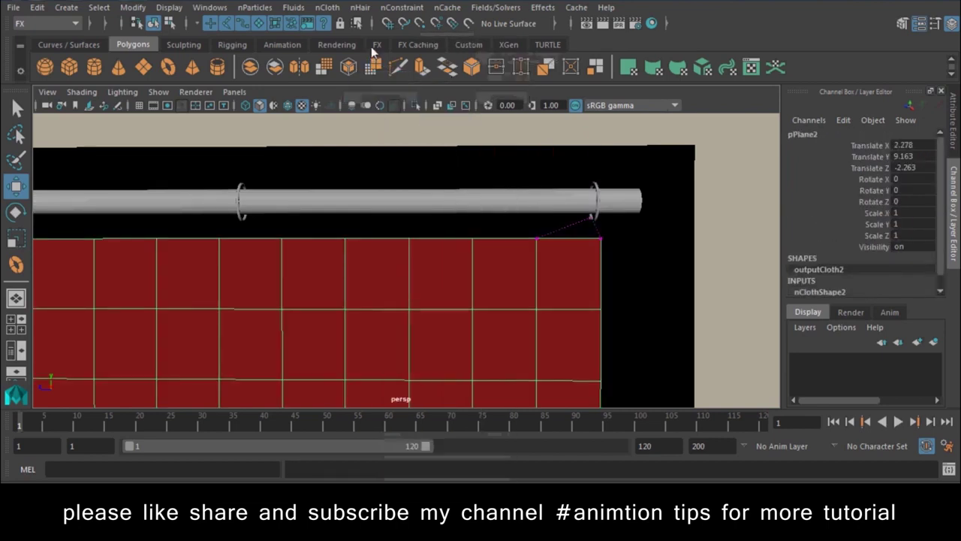
pyautogui.click(248, 220)
pyautogui.click(240, 190)
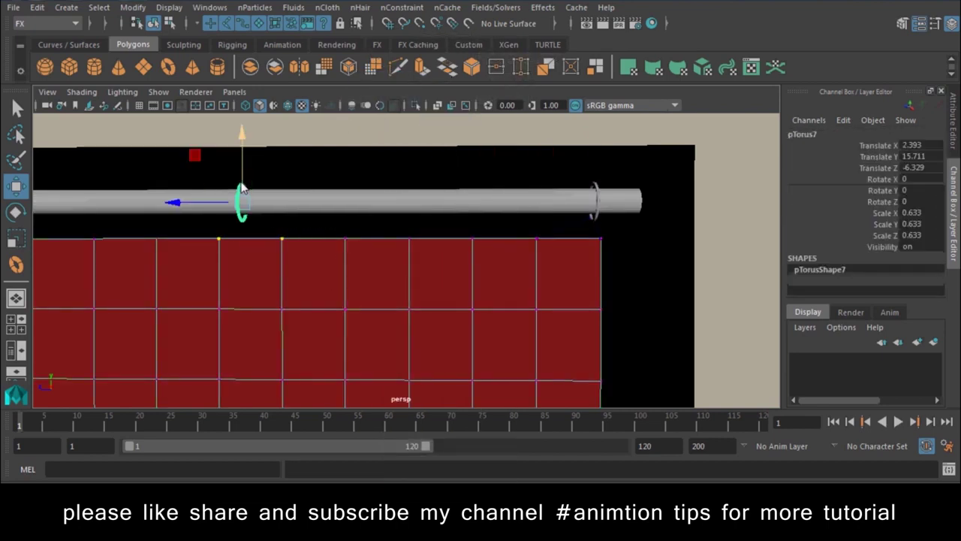
pyautogui.press('g')
pyautogui.keyDown('alt'); pyautogui.moveTo(283, 195); pyautogui.dragTo(564, 242); pyautogui.keyUp('alt')
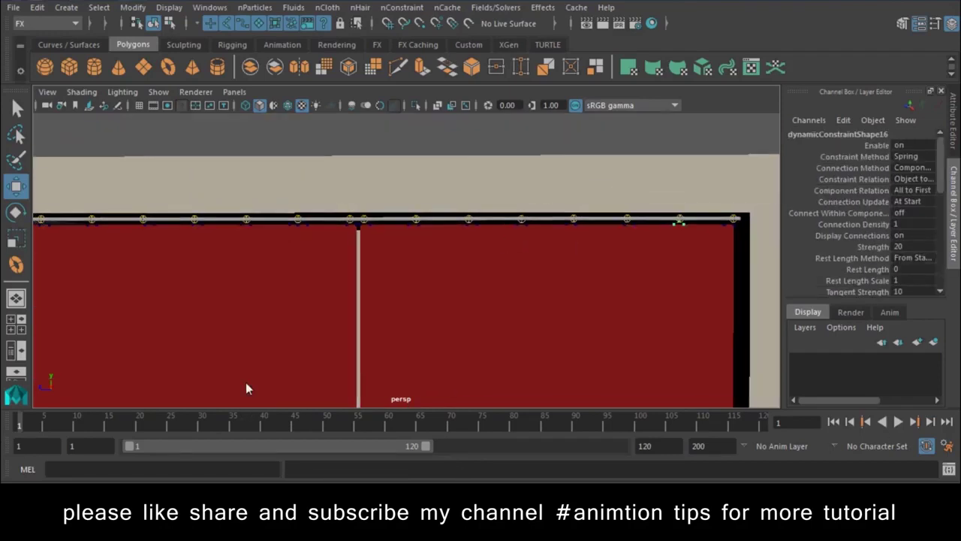
# In the Show menu, uncheck Dynamic Constraints, choose None, then enable only Polygons.
pyautogui.keyDown('alt'); pyautogui.moveTo(591, 263); pyautogui.dragTo(466, 262, button='right'); pyautogui.keyUp('alt')
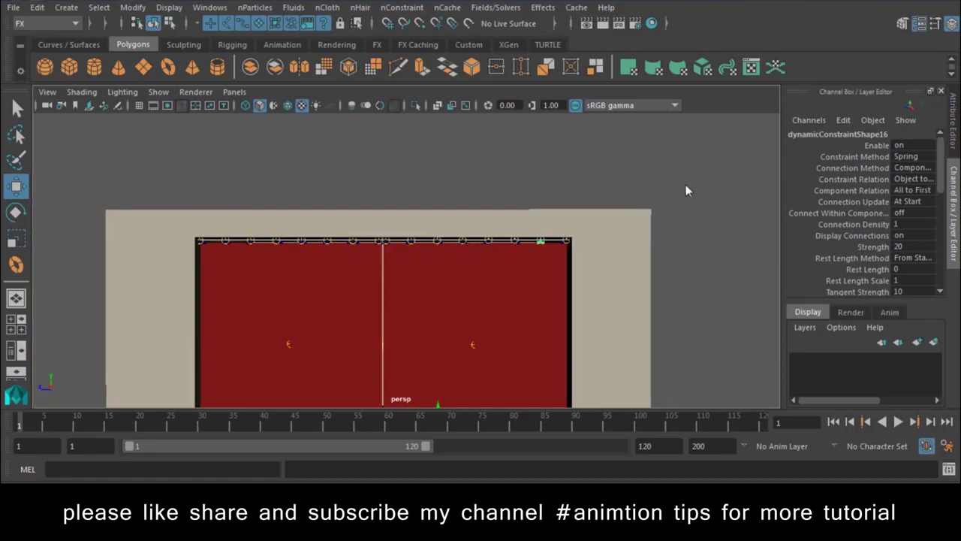
pyautogui.scroll(5, 488, 324)
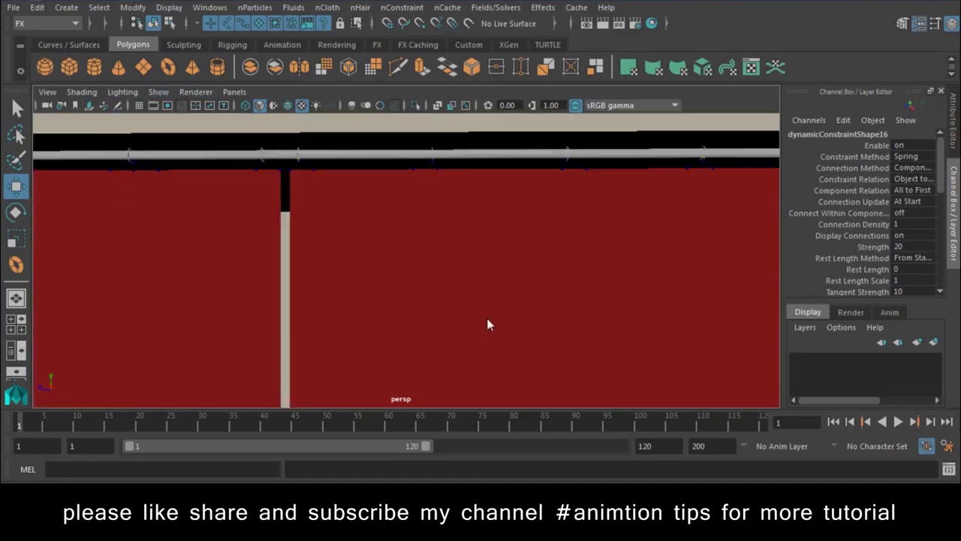
pyautogui.click(158, 92)
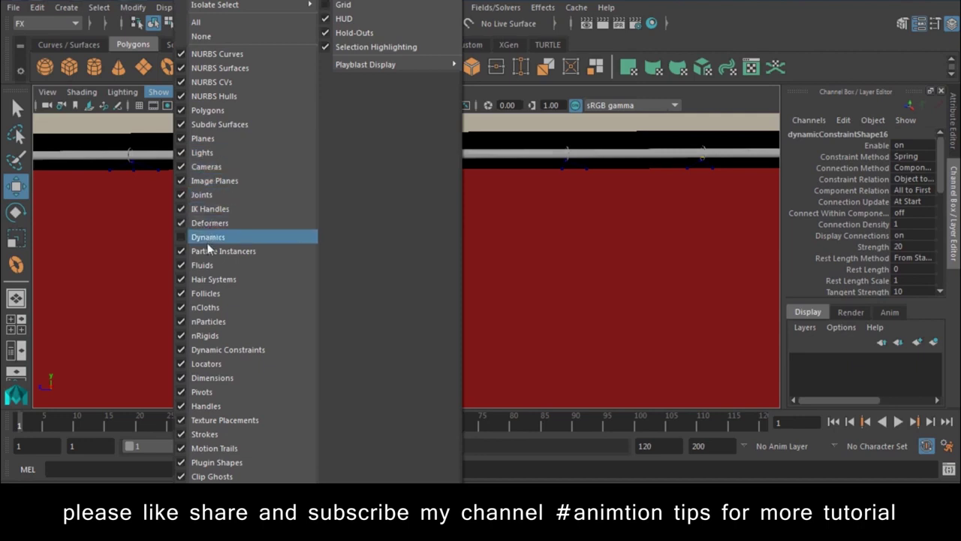
pyautogui.click(222, 350)
pyautogui.scroll(-5, 404, 316)
pyautogui.moveTo(404, 317)
pyautogui.keyDown('alt'); pyautogui.mouseDown()
pyautogui.moveTo(447, 329)
pyautogui.moveTo(536, 314)
pyautogui.moveTo(473, 232)
pyautogui.moveTo(561, 359)
pyautogui.moveTo(518, 322)
pyautogui.mouseUp(); pyautogui.keyUp('alt')
pyautogui.click(158, 92)
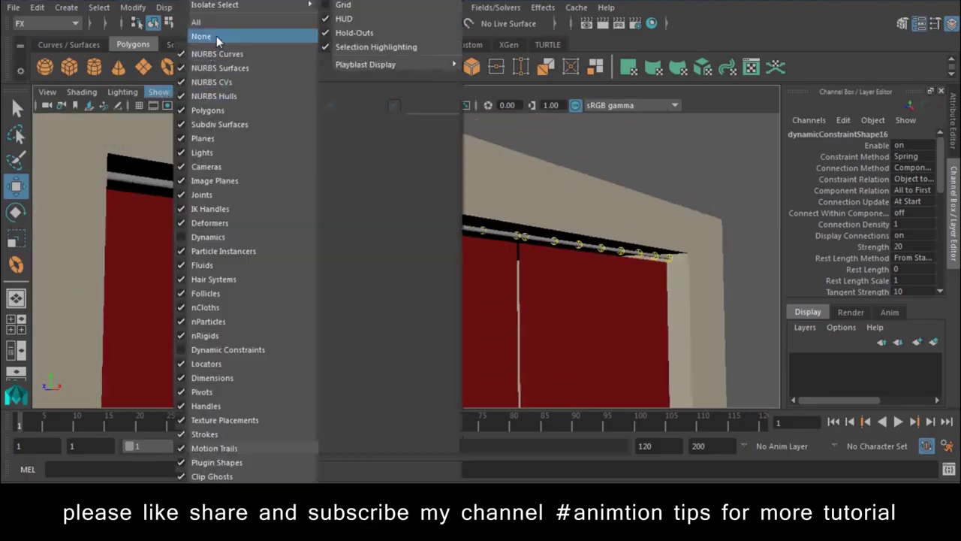
pyautogui.click(216, 36)
pyautogui.click(158, 91)
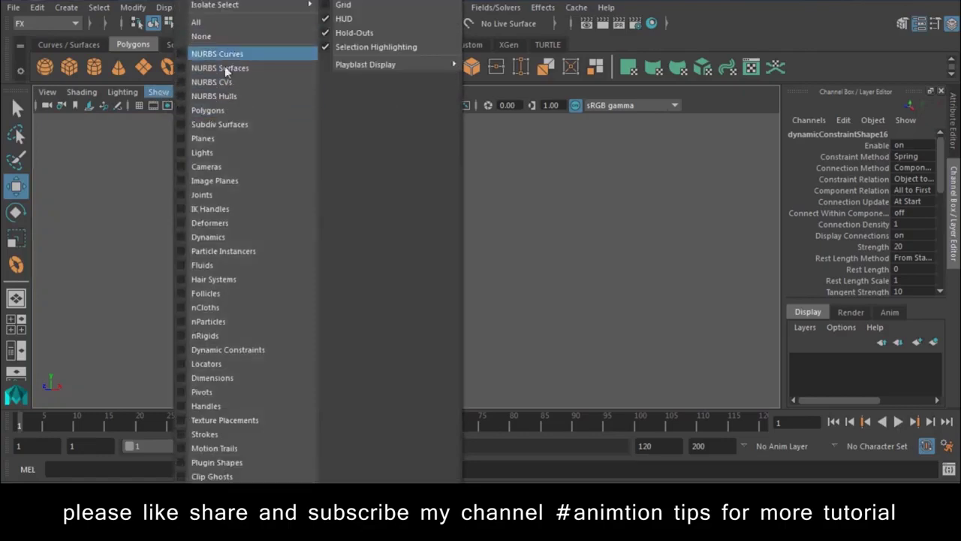
pyautogui.click(220, 111)
# Marquee-select all torus rings, key them with S at frame 1, and start playback.
pyautogui.moveTo(670, 209); pyautogui.dragTo(258, 294)
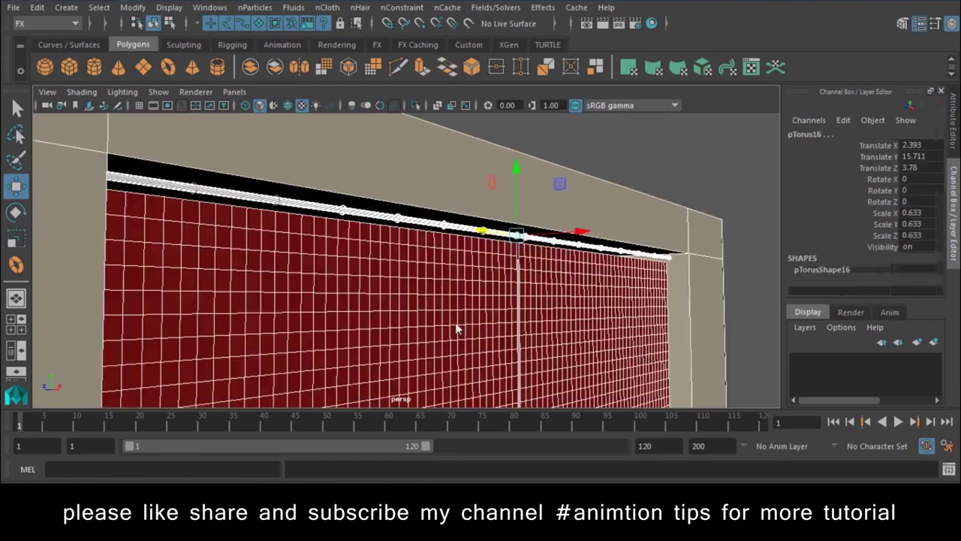
pyautogui.press('f')
pyautogui.moveTo(662, 299); pyautogui.dragTo(75, 444)
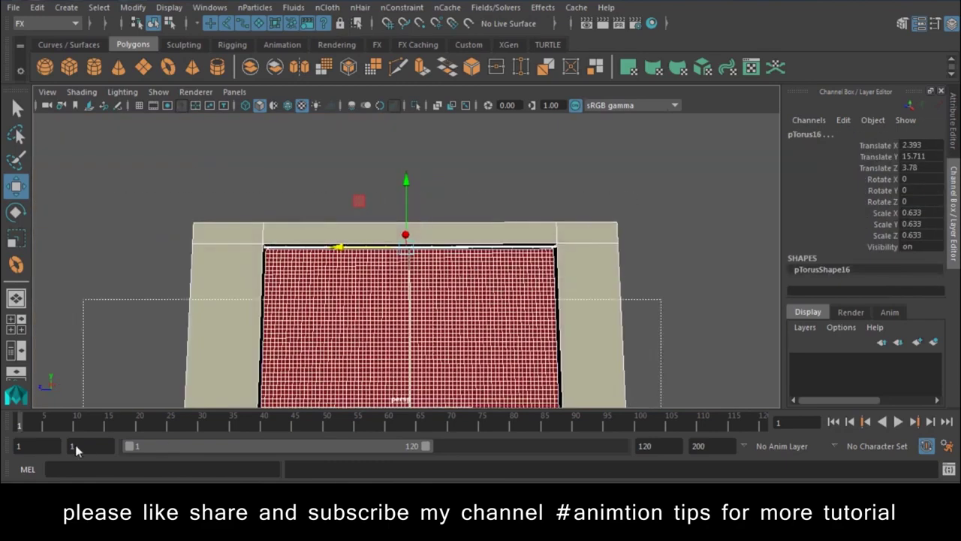
pyautogui.scroll(2, 308, 241)
pyautogui.scroll(3, 313, 243)
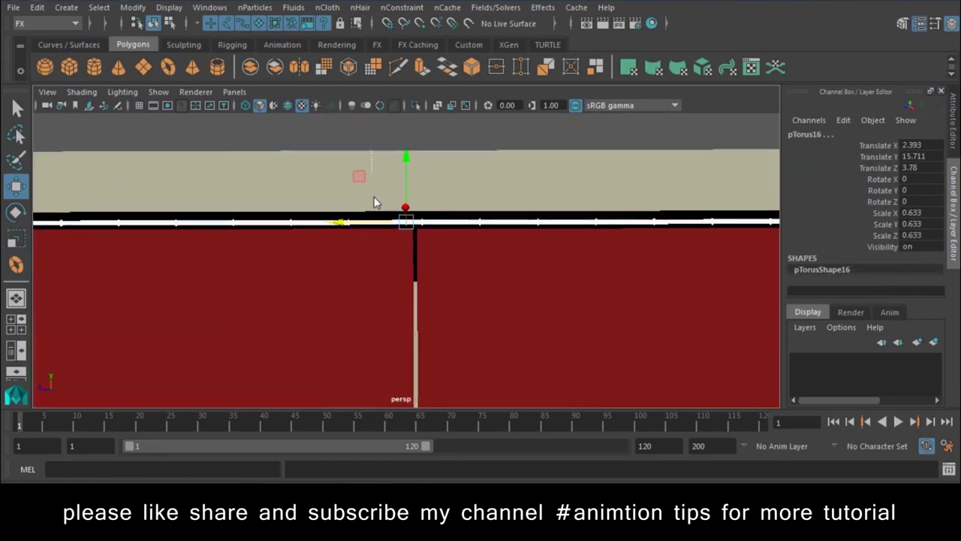
pyautogui.keyDown('alt'); pyautogui.moveTo(378, 328); pyautogui.dragTo(460, 289); pyautogui.keyUp('alt')
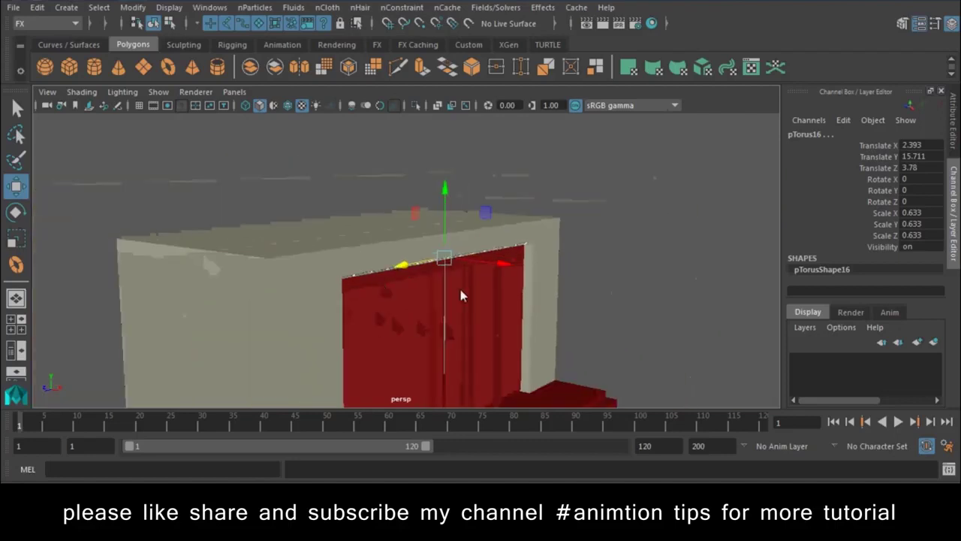
pyautogui.moveTo(525, 267)
pyautogui.mouseDown()
pyautogui.moveTo(624, 306)
pyautogui.moveTo(526, 342)
pyautogui.moveTo(443, 346)
pyautogui.mouseUp()
pyautogui.hotkey('ctrl', 'z')
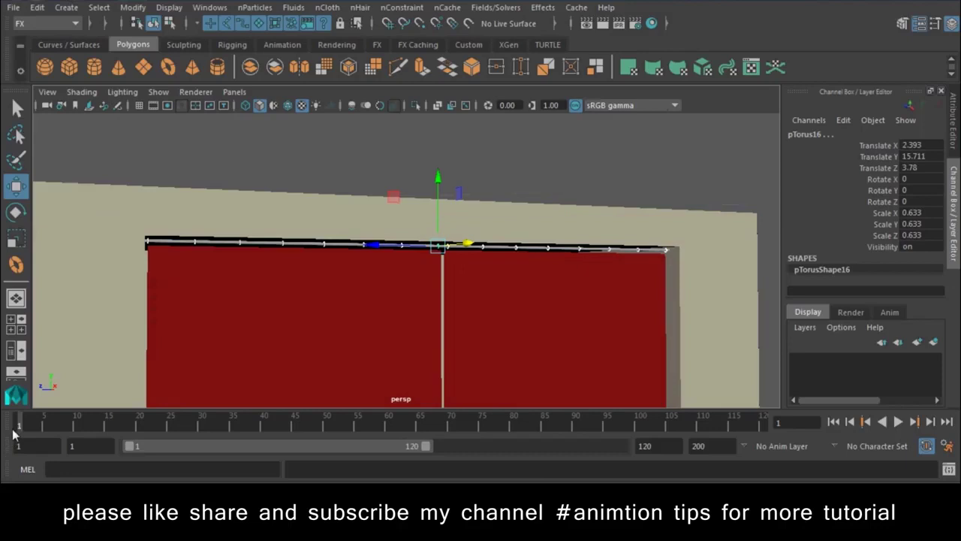
pyautogui.press('s')
pyautogui.hotkey('alt', 'v')
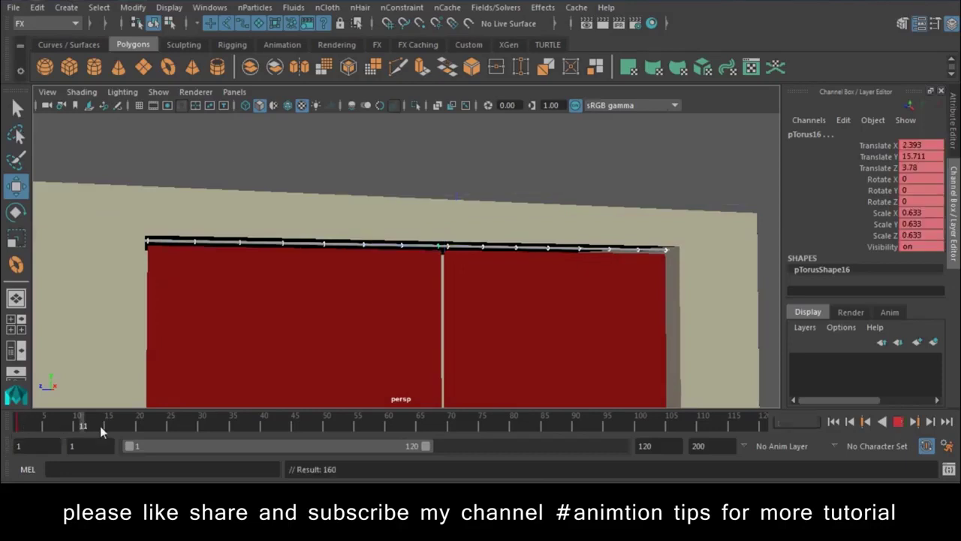
# Stop playback at frame 50 and slide the first two torus rings left along the rod.
pyautogui.click(326, 429)
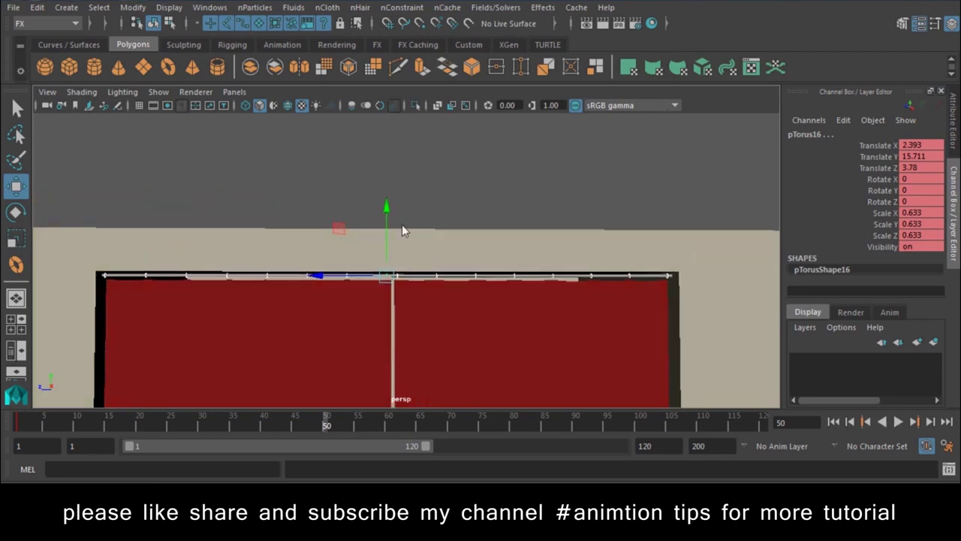
pyautogui.scroll(3, 113, 293)
pyautogui.keyDown('alt'); pyautogui.moveTo(285, 352); pyautogui.dragTo(434, 294, button='middle'); pyautogui.keyUp('alt')
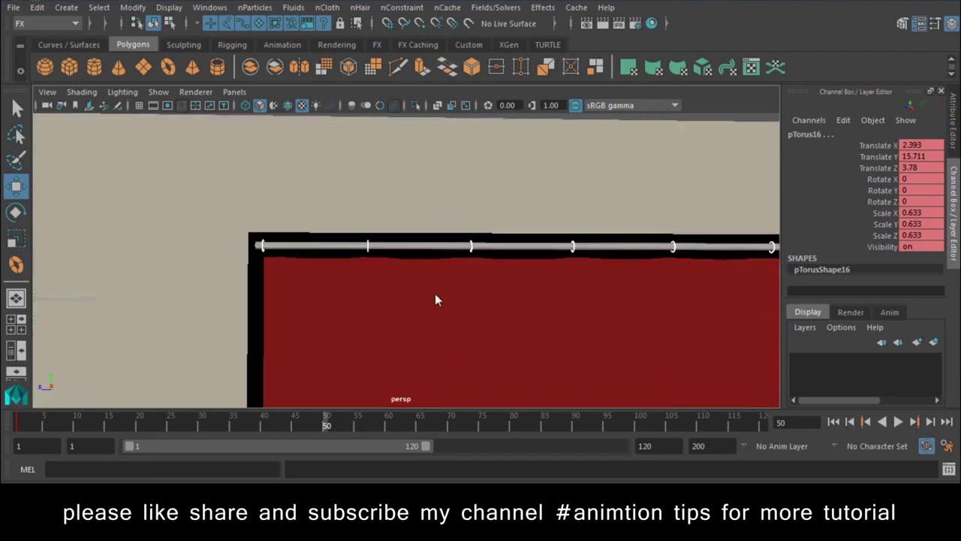
pyautogui.click(368, 248)
pyautogui.moveTo(317, 252); pyautogui.dragTo(232, 248)
pyautogui.click(471, 251)
pyautogui.moveTo(398, 248); pyautogui.dragTo(356, 259)
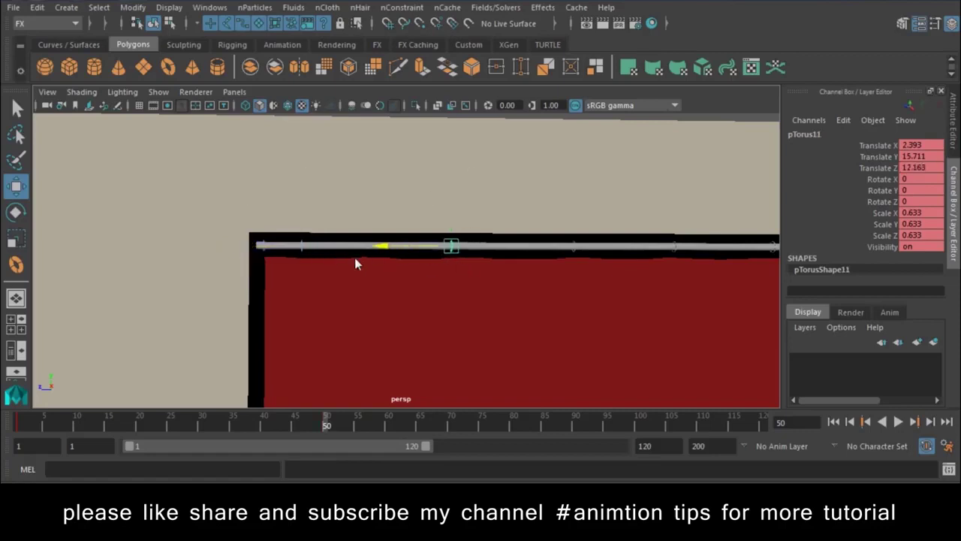
pyautogui.moveTo(272, 264)
pyautogui.mouseDown()
pyautogui.moveTo(293, 248)
pyautogui.moveTo(257, 247)
pyautogui.moveTo(285, 258)
pyautogui.mouseUp()
pyautogui.hotkey('ctrl', 'z')
# Slide the next torus rings left along the rod and key their new positions.
pyautogui.click(575, 248)
pyautogui.click(674, 255)
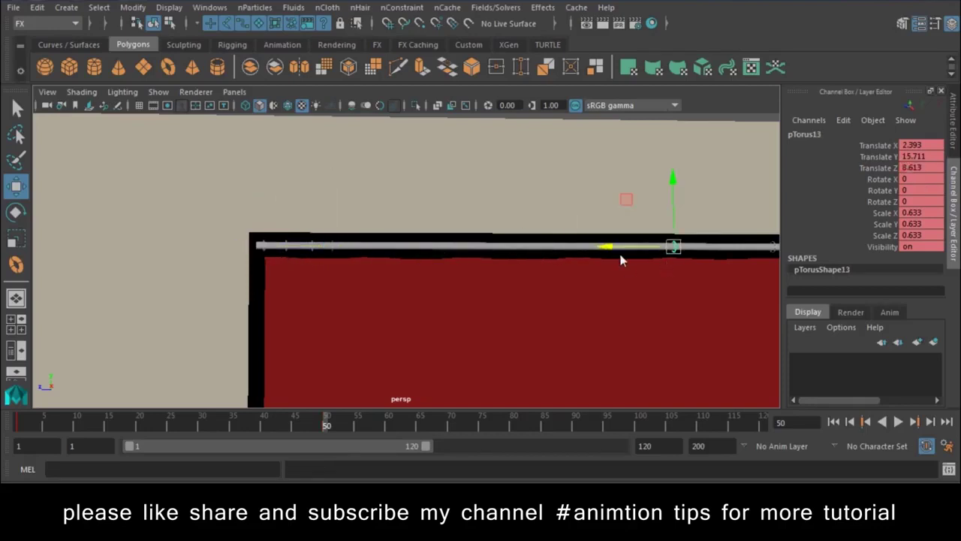
pyautogui.moveTo(638, 253); pyautogui.dragTo(310, 260)
pyautogui.moveTo(568, 296)
pyautogui.keyDown('alt'); pyautogui.mouseDown()
pyautogui.moveTo(598, 290)
pyautogui.moveTo(563, 249)
pyautogui.moveTo(615, 251)
pyautogui.moveTo(204, 257)
pyautogui.moveTo(224, 258)
pyautogui.mouseUp(); pyautogui.keyUp('alt')
pyautogui.click(612, 253)
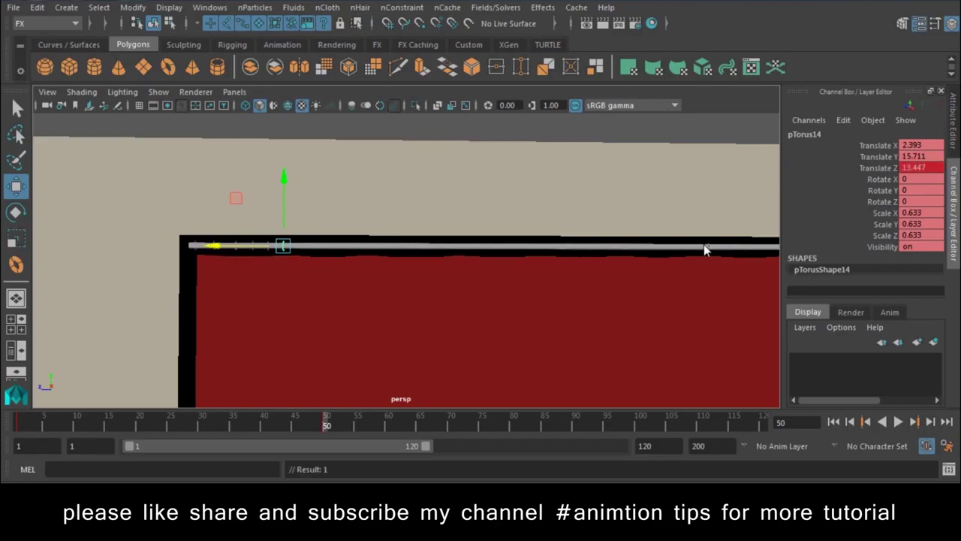
pyautogui.click(708, 248)
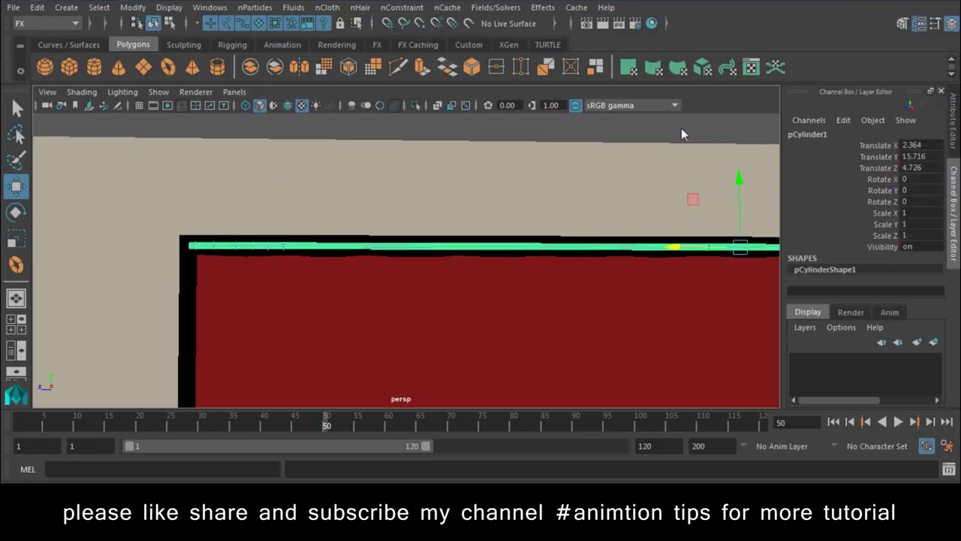
pyautogui.click(681, 134)
pyautogui.click(672, 248)
pyautogui.moveTo(646, 267); pyautogui.dragTo(247, 271)
pyautogui.press('s')
# Slide the last ring at the rod's right end toward the bunched rings and key it.
pyautogui.keyDown('alt'); pyautogui.moveTo(369, 268); pyautogui.dragTo(631, 272, button='middle'); pyautogui.keyUp('alt')
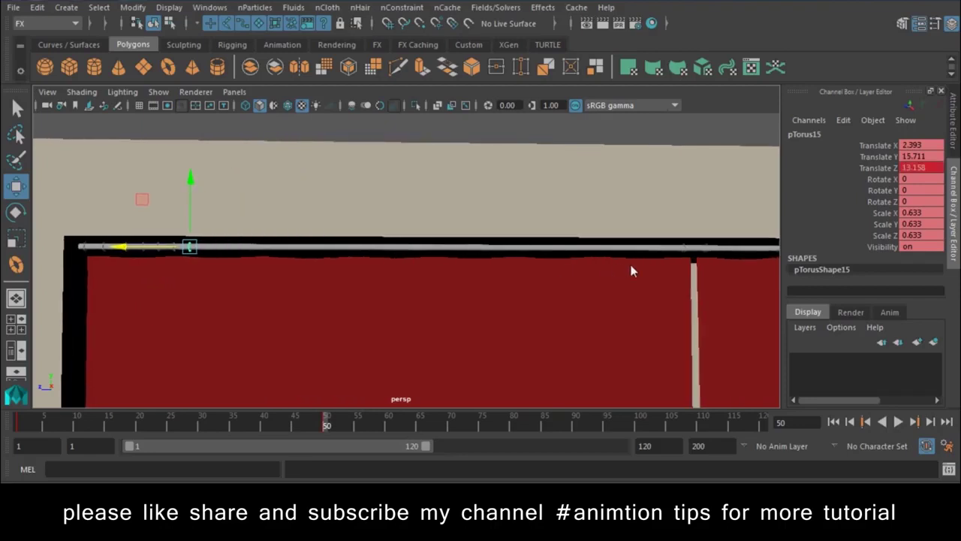
pyautogui.click(687, 251)
pyautogui.moveTo(629, 252); pyautogui.dragTo(144, 280)
pyautogui.press('s')
# Shift a group of rings further along to Translate Z 13.753 and key them.
pyautogui.keyDown('alt'); pyautogui.moveTo(705, 308); pyautogui.dragTo(263, 252, button='middle'); pyautogui.keyUp('alt')
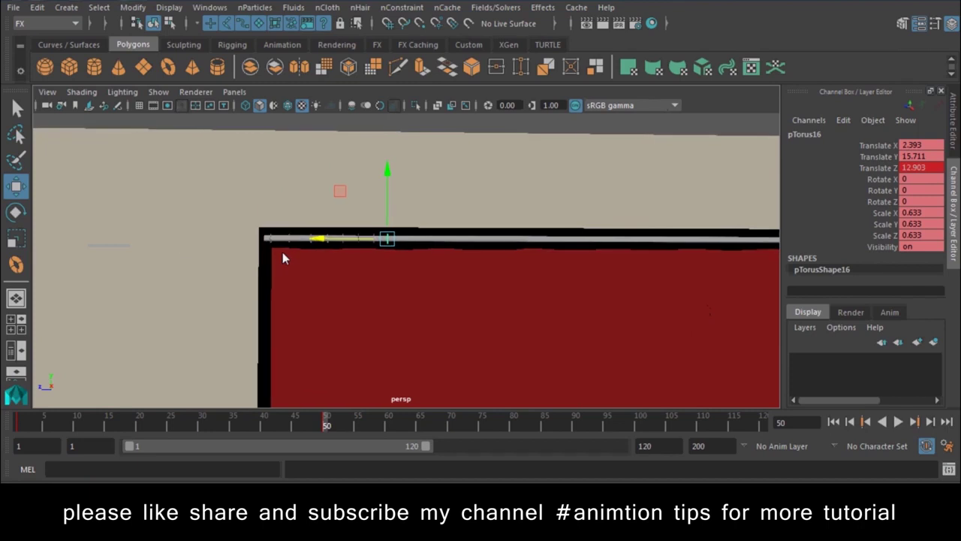
pyautogui.moveTo(233, 201); pyautogui.dragTo(429, 251)
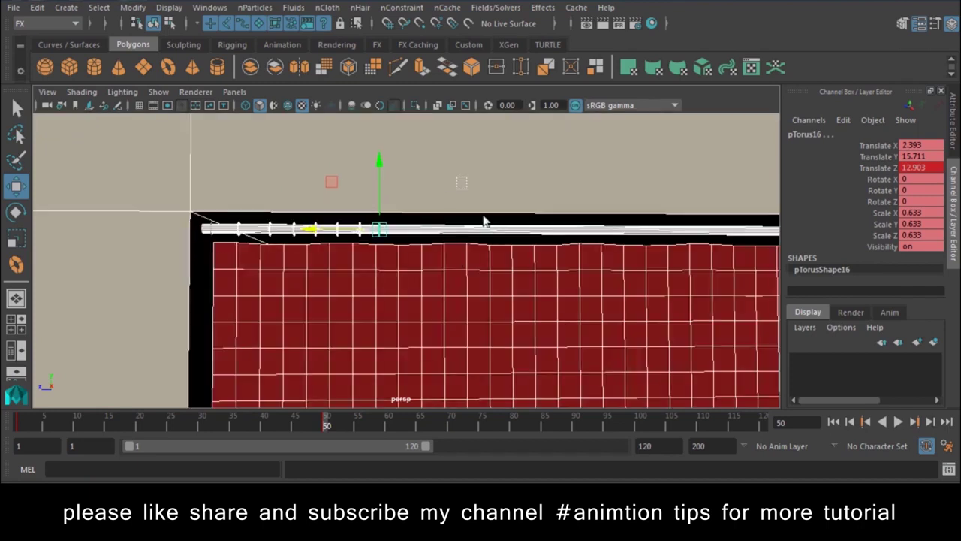
pyautogui.moveTo(314, 234); pyautogui.dragTo(289, 235)
pyautogui.press('s')
pyautogui.press('s')
pyautogui.moveTo(208, 186)
pyautogui.mouseDown()
pyautogui.moveTo(259, 259)
pyautogui.moveTo(261, 234)
pyautogui.moveTo(274, 225)
pyautogui.mouseUp()
pyautogui.press('s')
pyautogui.press('s')
pyautogui.press('s')
pyautogui.press('s')
pyautogui.moveTo(276, 186)
pyautogui.mouseDown()
pyautogui.moveTo(301, 257)
pyautogui.moveTo(552, 326)
pyautogui.moveTo(410, 288)
pyautogui.moveTo(502, 277)
pyautogui.mouseUp()
pyautogui.hotkey('ctrl', 'z')
# Turn off the curtain's wireframe overlay and frame the rod along the curtain's top edge.
pyautogui.keyDown('alt'); pyautogui.moveTo(499, 276); pyautogui.dragTo(350, 199, button='right'); pyautogui.keyUp('alt')
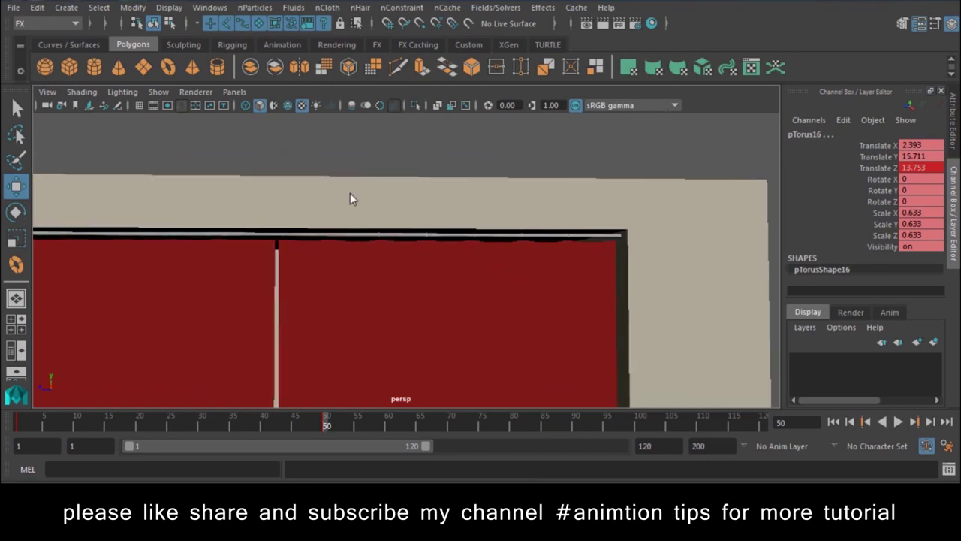
pyautogui.click(336, 273)
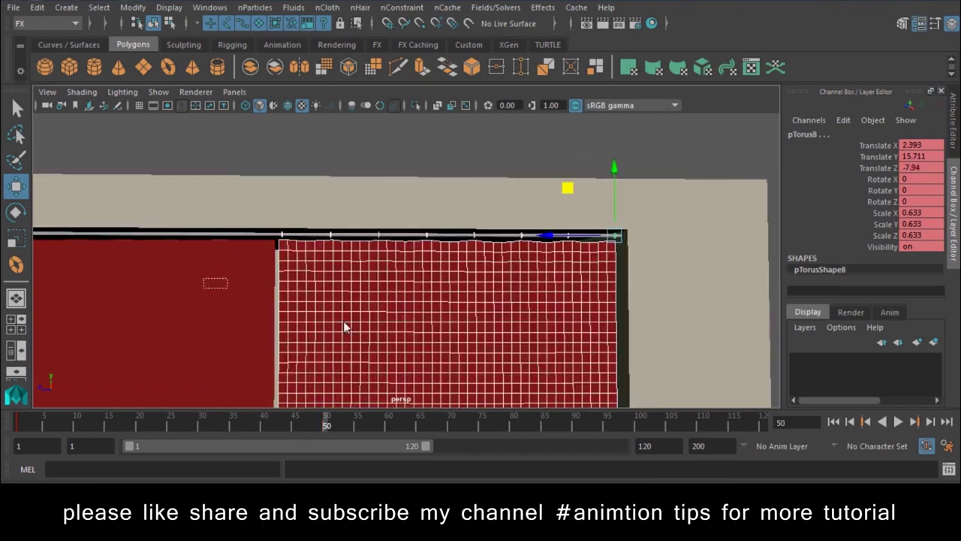
pyautogui.press('3')
pyautogui.keyDown('alt'); pyautogui.moveTo(517, 306); pyautogui.dragTo(301, 273, button='right'); pyautogui.keyUp('alt')
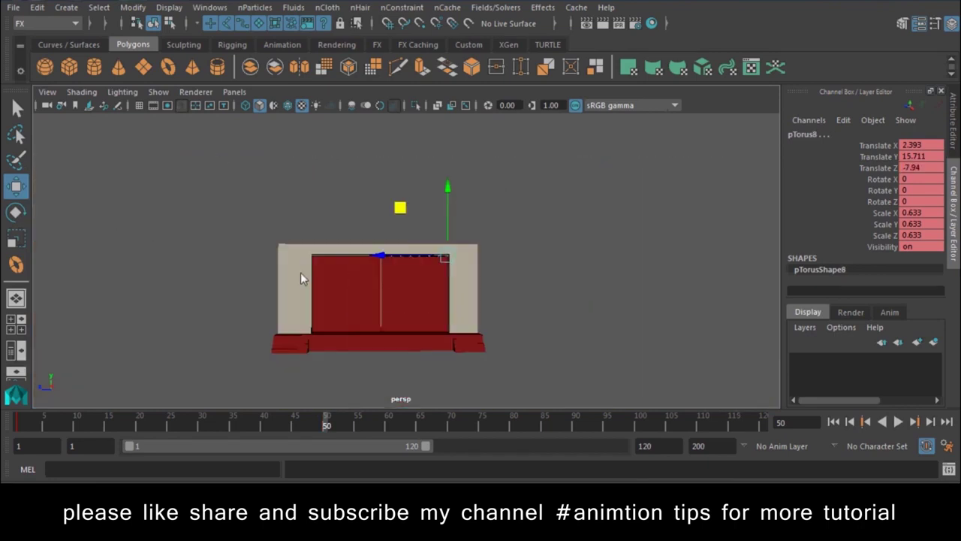
pyautogui.click(447, 327)
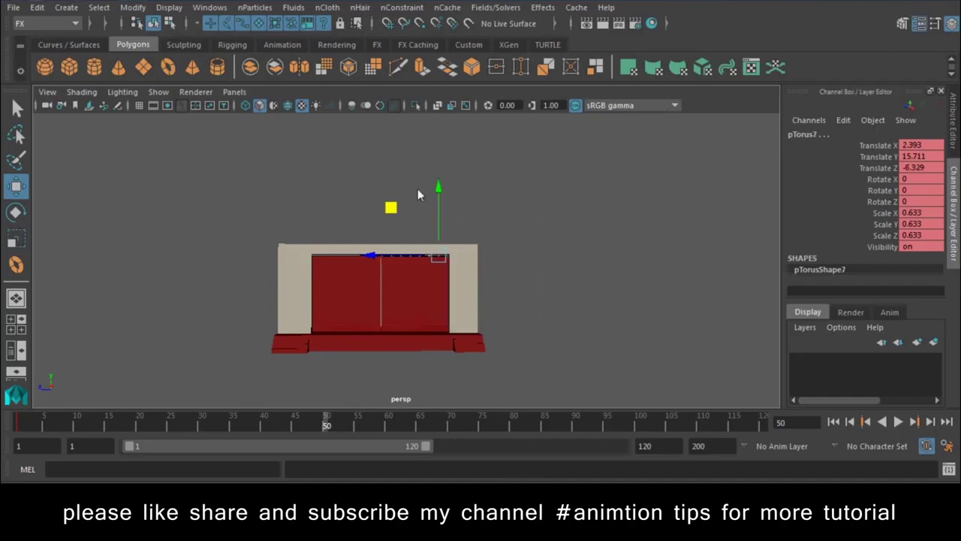
pyautogui.keyDown('alt'); pyautogui.moveTo(418, 188); pyautogui.dragTo(603, 300, button='right'); pyautogui.keyUp('alt')
pyautogui.keyDown('alt'); pyautogui.moveTo(603, 300); pyautogui.dragTo(455, 301, button='middle'); pyautogui.keyUp('alt')
pyautogui.keyDown('alt'); pyautogui.moveTo(455, 300); pyautogui.dragTo(354, 275, button='right'); pyautogui.keyUp('alt')
pyautogui.keyDown('alt'); pyautogui.moveTo(353, 275); pyautogui.dragTo(445, 261, button='middle'); pyautogui.keyUp('alt')
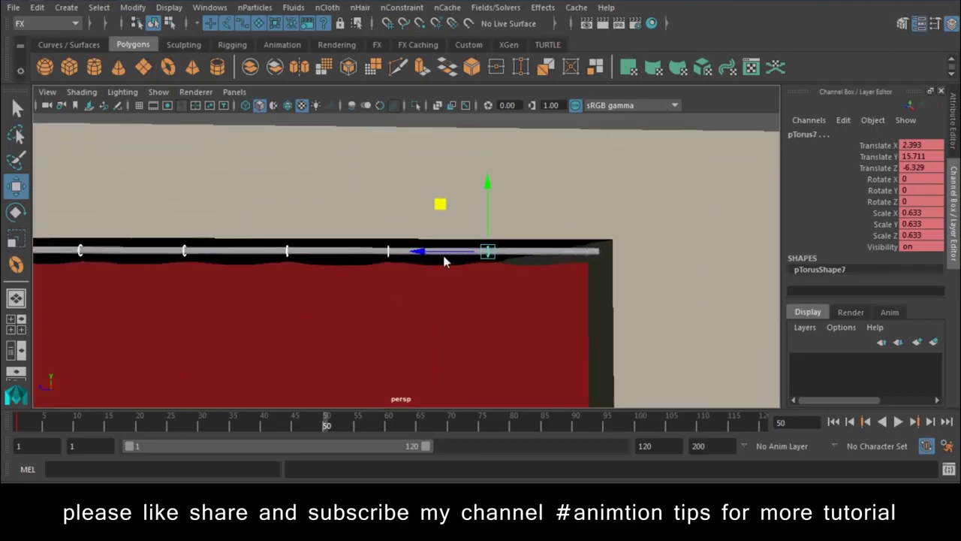
# Push the remaining rings, down to pTorus1 at Translate Z -6.36, toward the rod's right end.
pyautogui.click(513, 260)
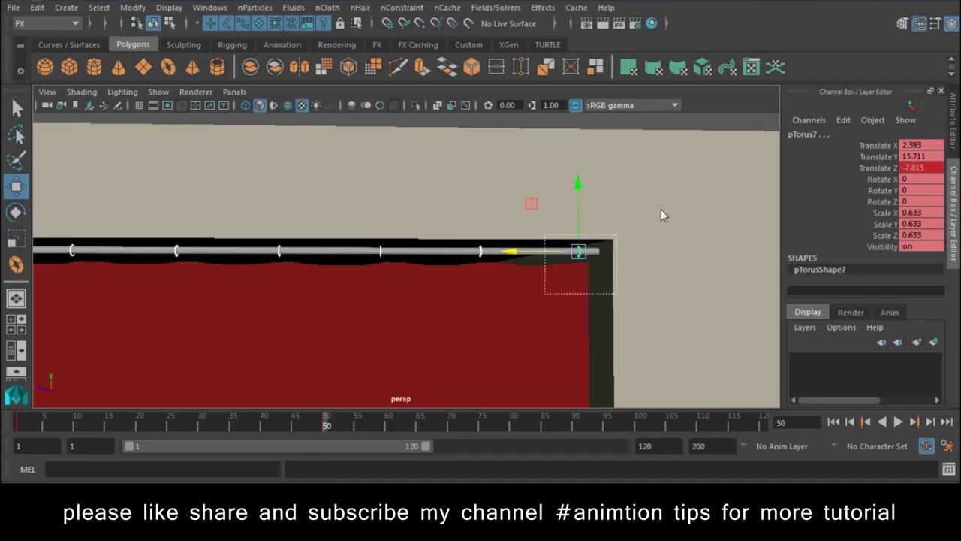
pyautogui.keyDown('alt'); pyautogui.moveTo(414, 257); pyautogui.dragTo(476, 262, button='middle'); pyautogui.keyUp('alt')
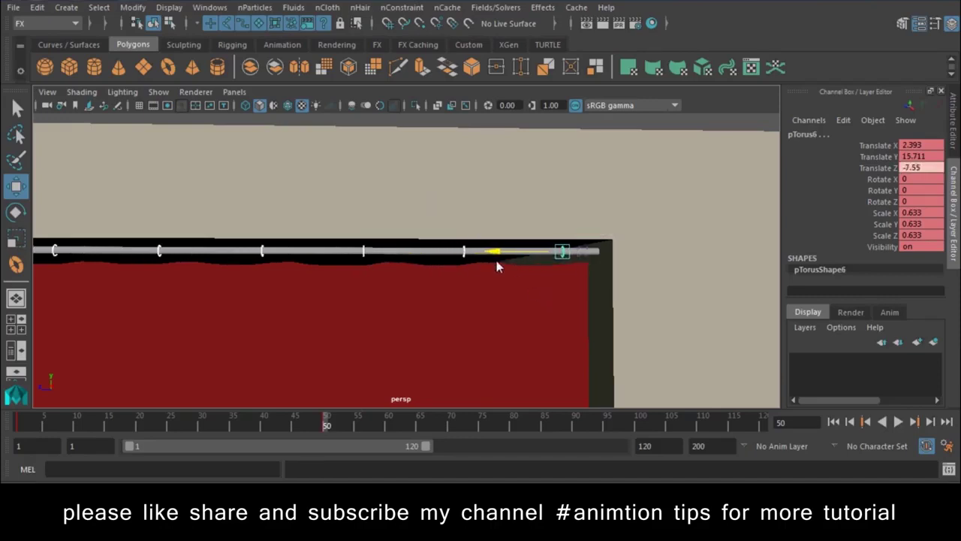
pyautogui.click(559, 254)
pyautogui.keyDown('alt'); pyautogui.moveTo(543, 287); pyautogui.dragTo(345, 261, button='middle'); pyautogui.keyUp('alt')
pyautogui.moveTo(394, 257); pyautogui.dragTo(478, 258)
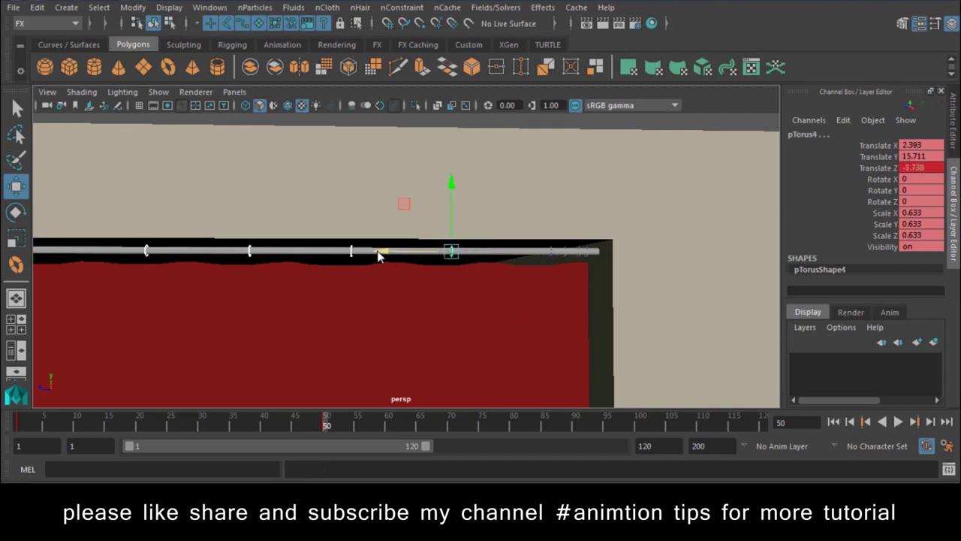
pyautogui.hotkey('ctrl', 'z')
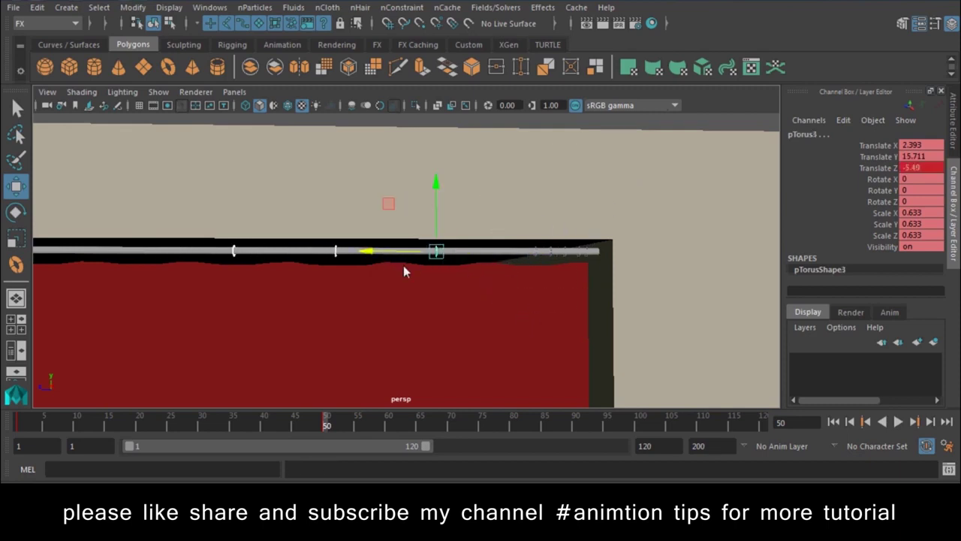
pyautogui.moveTo(370, 257); pyautogui.dragTo(456, 268)
pyautogui.hotkey('ctrl', 'z')
pyautogui.moveTo(347, 259)
pyautogui.mouseDown()
pyautogui.moveTo(377, 251)
pyautogui.moveTo(418, 260)
pyautogui.mouseUp()
pyautogui.hotkey('ctrl', 'z')
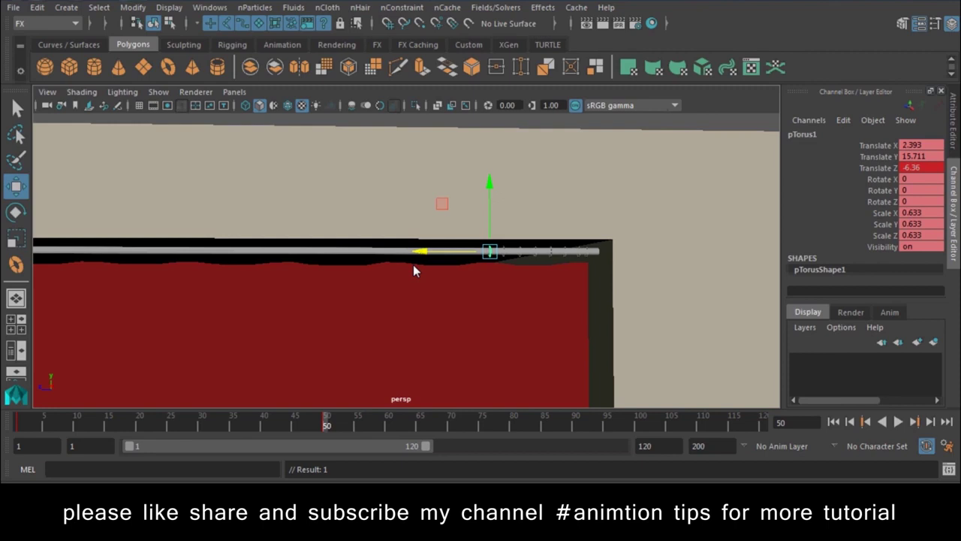
pyautogui.moveTo(525, 298)
pyautogui.keyDown('alt'); pyautogui.mouseDown(button='right')
pyautogui.moveTo(384, 273)
pyautogui.moveTo(338, 280)
pyautogui.mouseUp(button='right'); pyautogui.keyUp('alt')
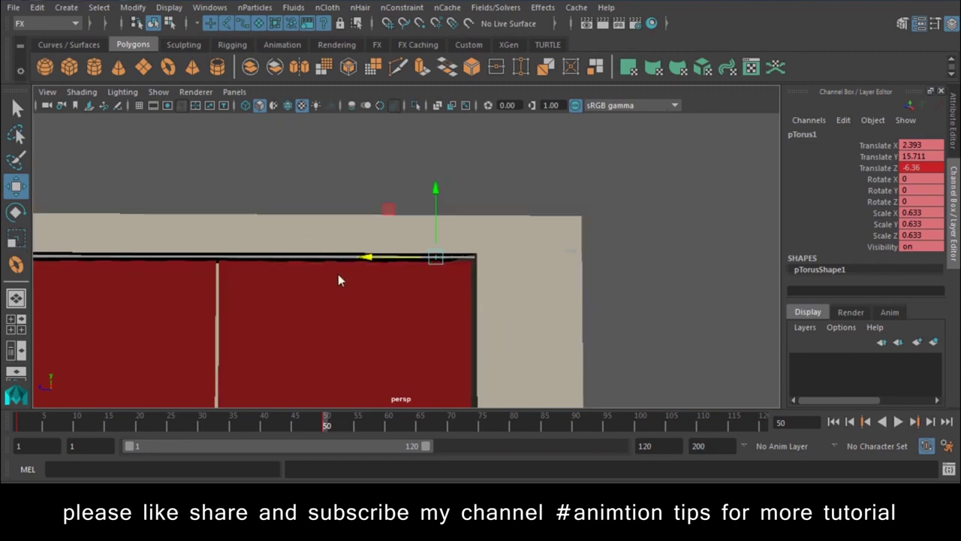
# Save the Time Slider preference Playback speed to Play every frame, capped at Real-time 24 fps.
pyautogui.click(158, 91)
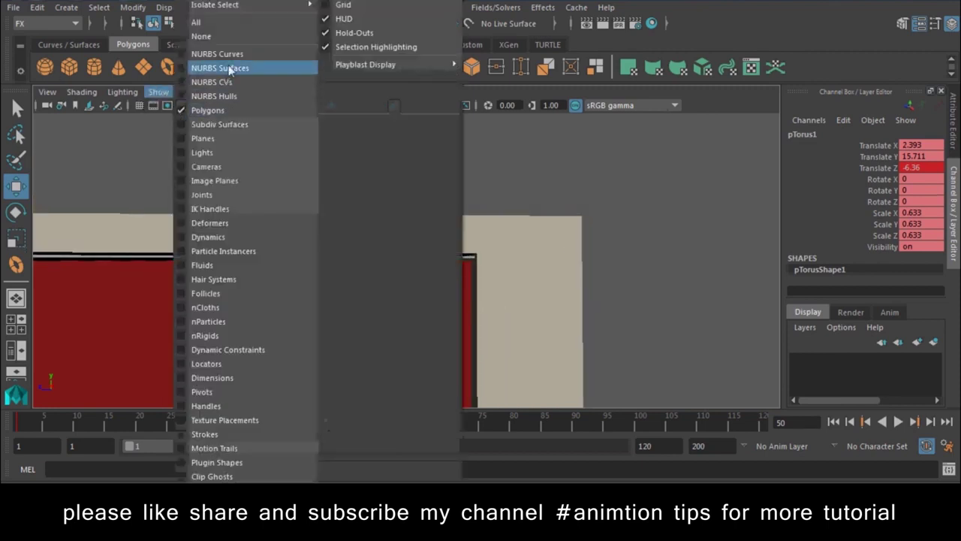
pyautogui.click(421, 224)
pyautogui.scroll(-5, 420, 224)
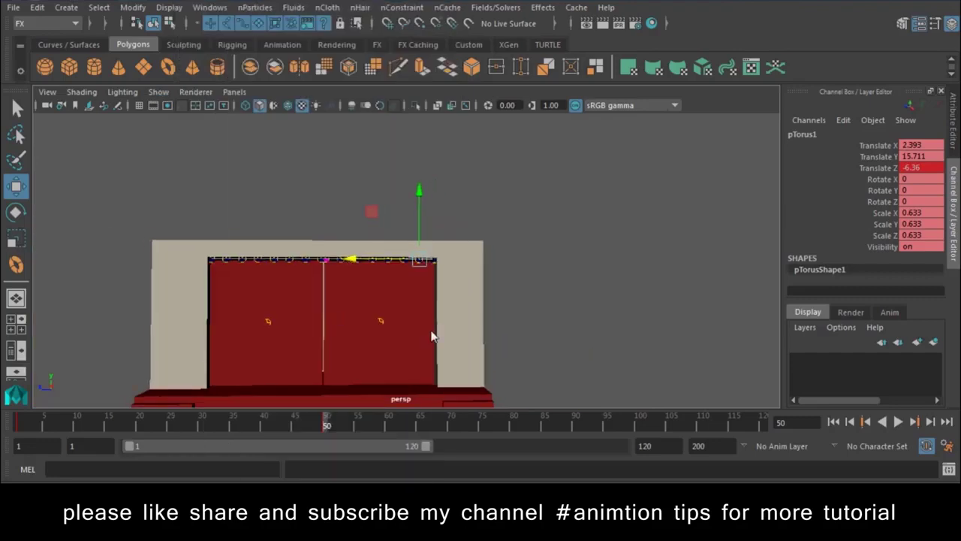
pyautogui.click(947, 447)
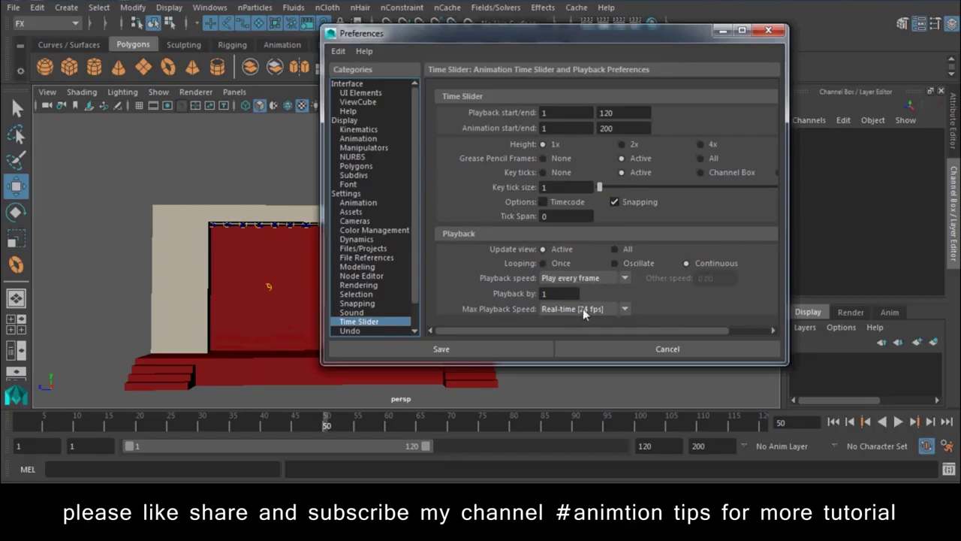
pyautogui.click(440, 349)
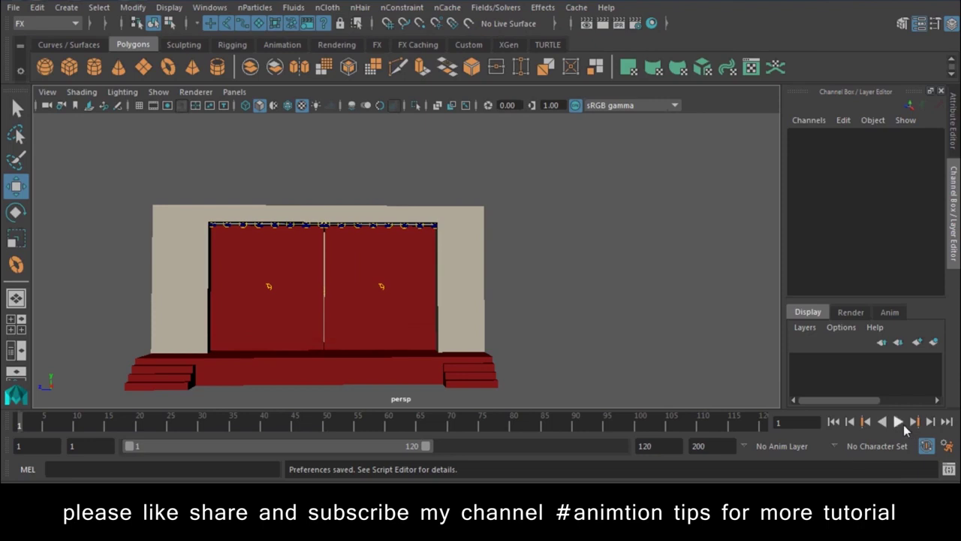
pyautogui.click(899, 422)
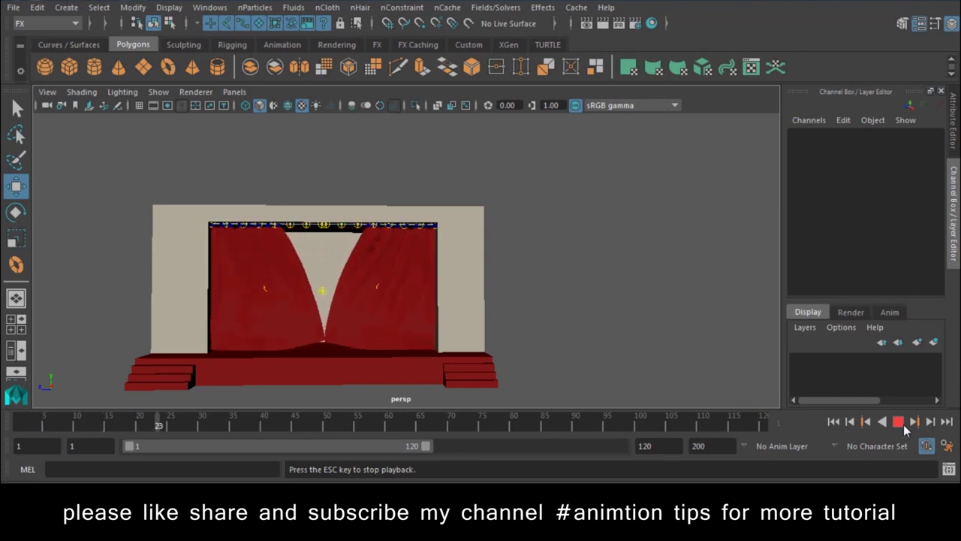
# Stop playback at frame 39, select the right curtain and show its nClothShape2 attributes.
pyautogui.click(900, 422)
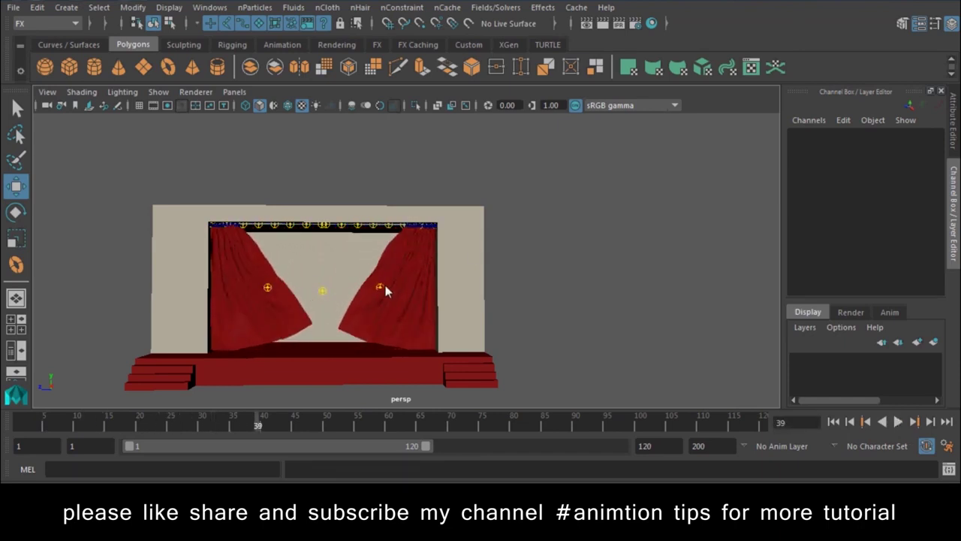
pyautogui.moveTo(353, 323)
pyautogui.keyDown('alt'); pyautogui.mouseDown()
pyautogui.moveTo(396, 256)
pyautogui.moveTo(498, 347)
pyautogui.mouseUp(); pyautogui.keyUp('alt')
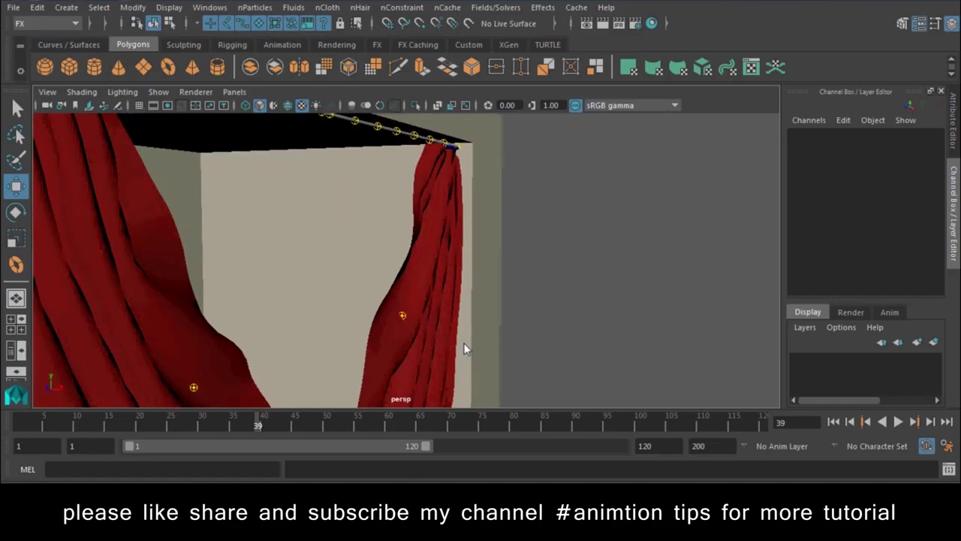
pyautogui.click(441, 273)
pyautogui.click(956, 135)
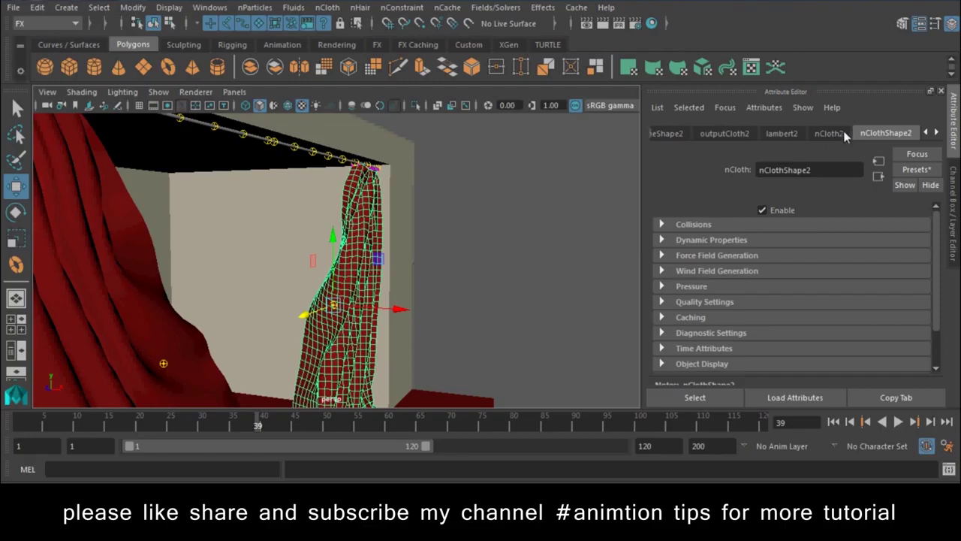
# Lower the curtain's collision Thickness to 0.007, previewing it with Solver Display set to Collision Thickness.
pyautogui.click(672, 225)
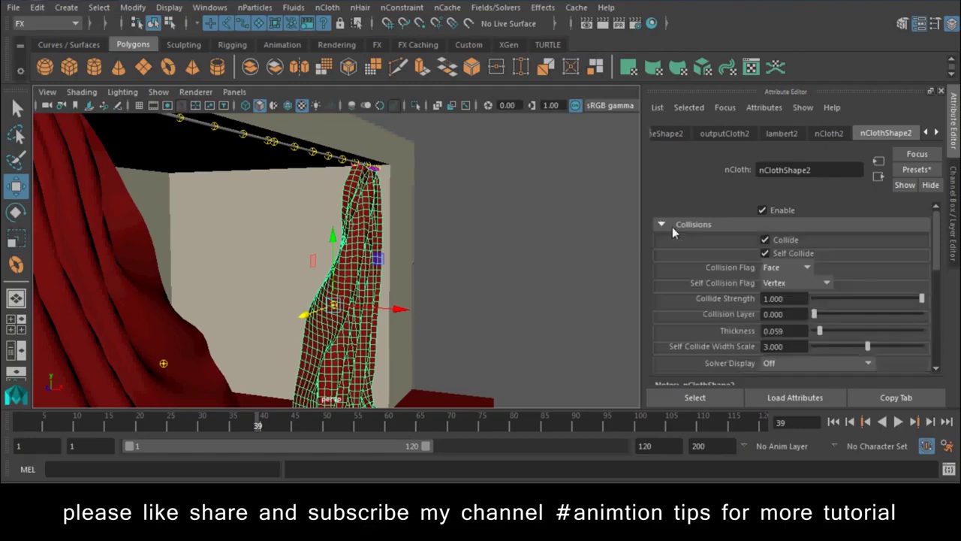
pyautogui.scroll(-3, 815, 274)
pyautogui.scroll(1, 796, 276)
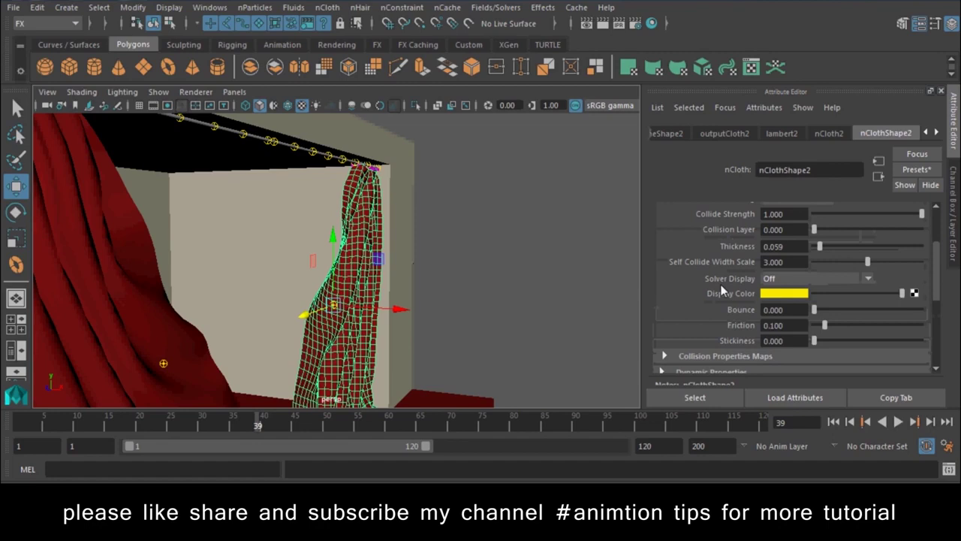
pyautogui.click(811, 279)
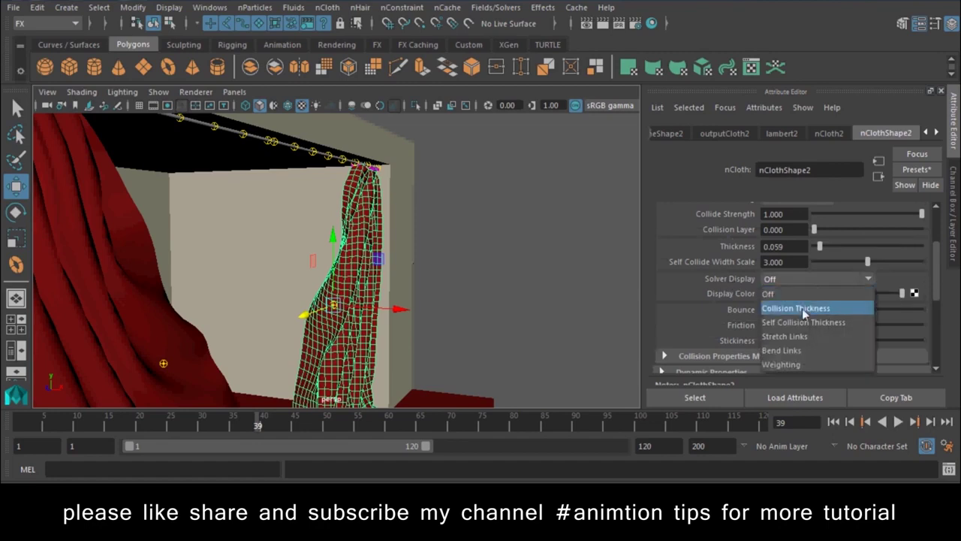
pyautogui.click(803, 308)
pyautogui.moveTo(269, 248)
pyautogui.keyDown('alt'); pyautogui.mouseDown(button='right')
pyautogui.moveTo(364, 340)
pyautogui.moveTo(264, 268)
pyautogui.mouseUp(button='right'); pyautogui.keyUp('alt')
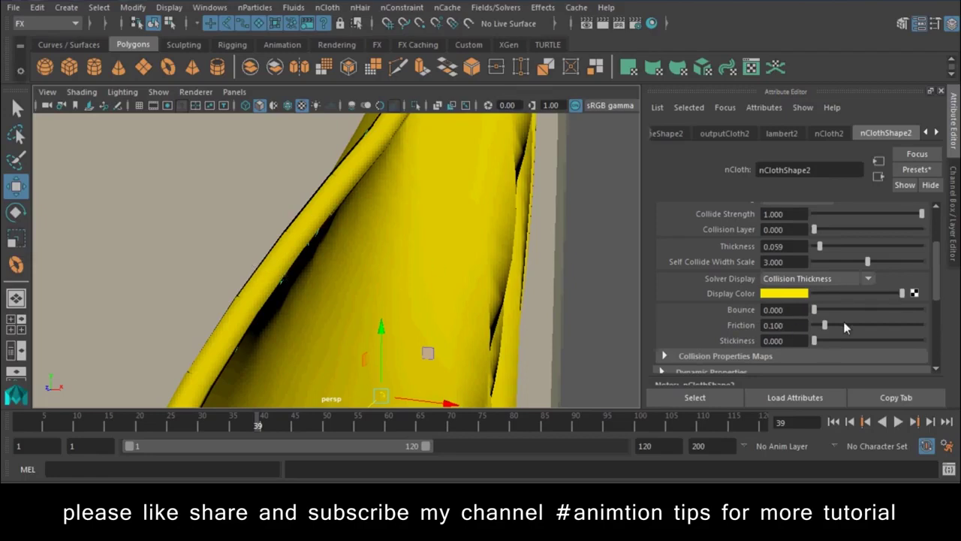
pyautogui.moveTo(818, 247); pyautogui.dragTo(815, 248)
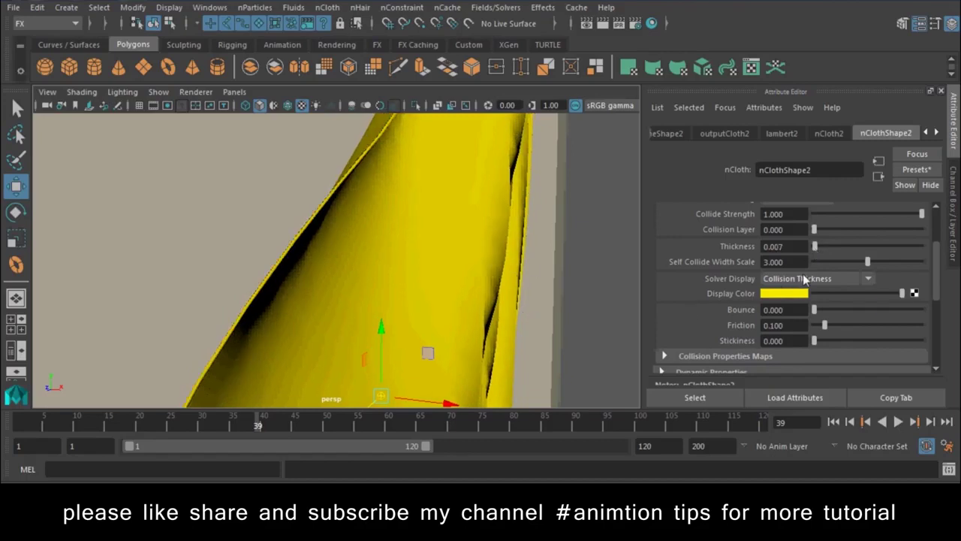
pyautogui.click(804, 280)
pyautogui.click(788, 293)
pyautogui.keyDown('alt'); pyautogui.moveTo(552, 290); pyautogui.dragTo(542, 363); pyautogui.keyUp('alt')
pyautogui.scroll(-5, 362, 318)
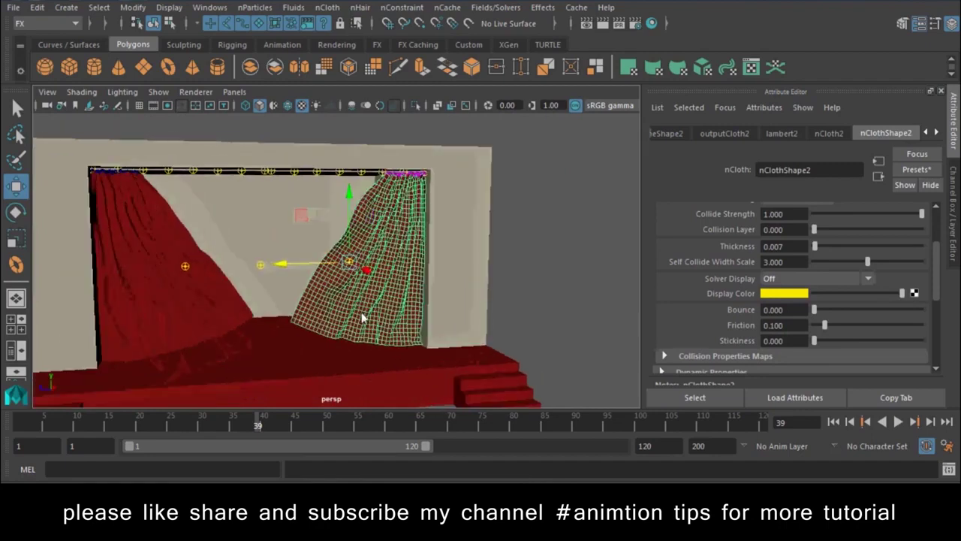
# Rewind to frame 1, play until frame 79 with both curtains open, then deselect.
pyautogui.click(833, 422)
pyautogui.click(898, 422)
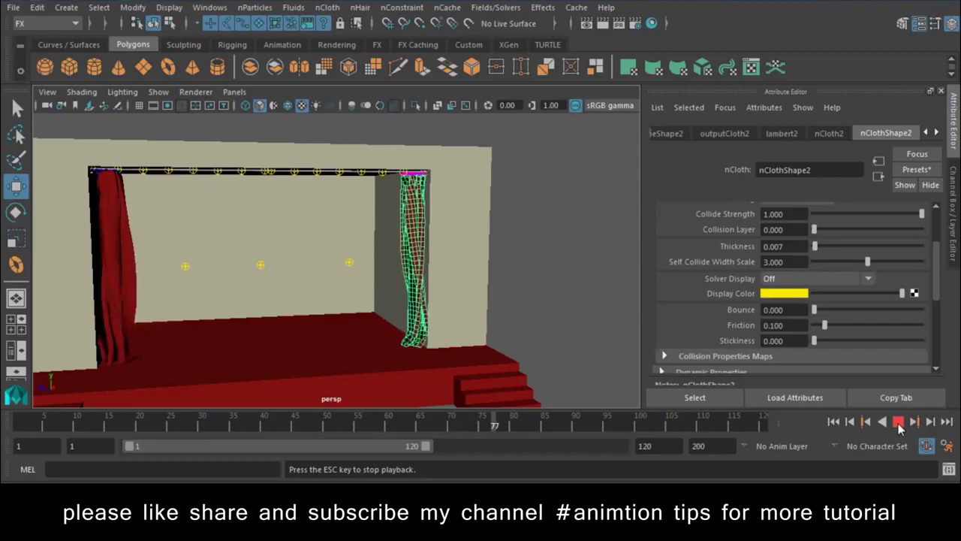
pyautogui.click(898, 422)
pyautogui.click(528, 302)
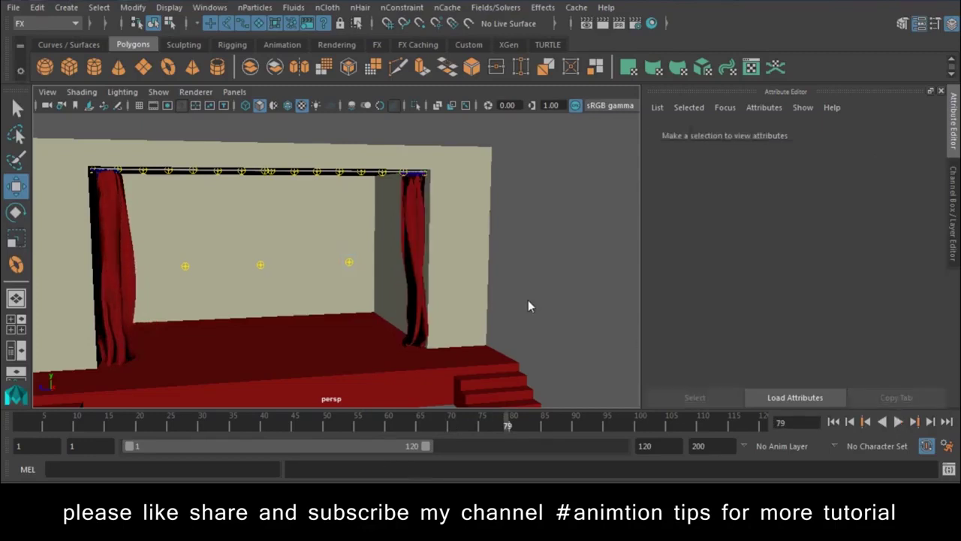
# Enable Two Sided Lighting in the viewport and tumble to an angled view of the stage.
pyautogui.click(123, 92)
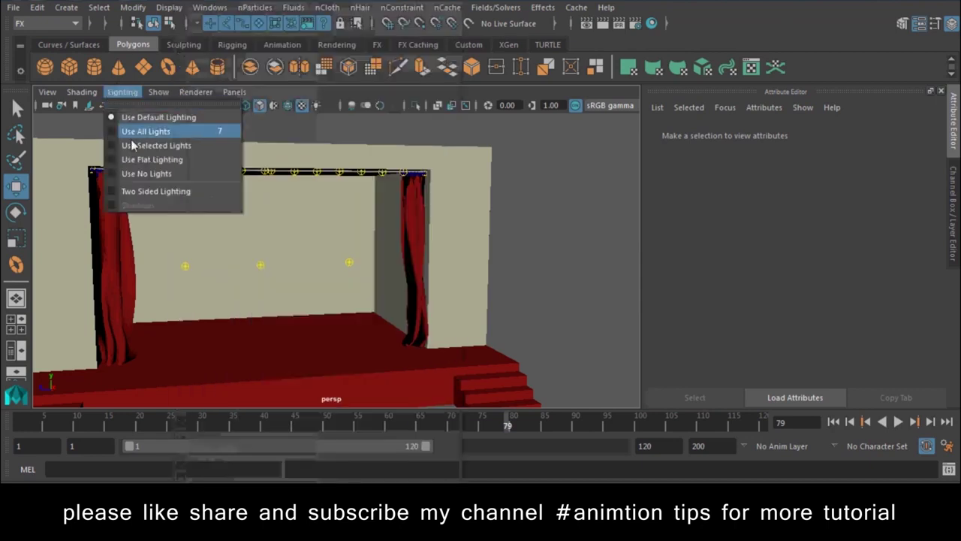
pyautogui.click(136, 189)
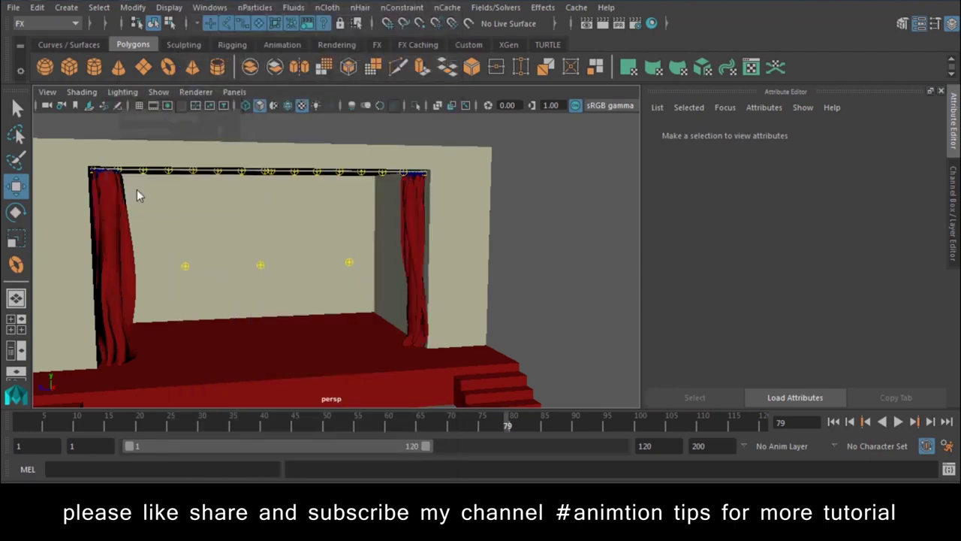
pyautogui.click(123, 91)
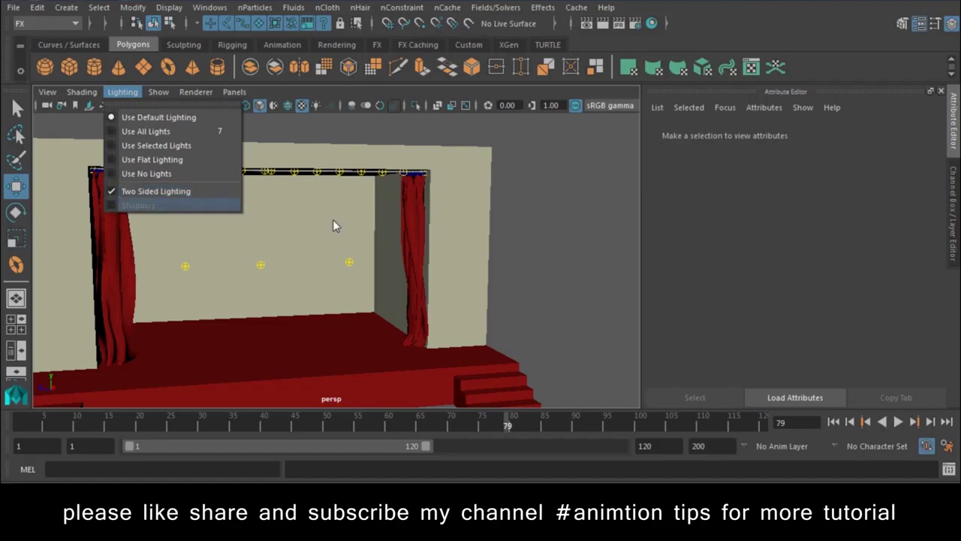
pyautogui.click(681, 304)
pyautogui.moveTo(572, 288)
pyautogui.keyDown('alt'); pyautogui.mouseDown()
pyautogui.moveTo(468, 291)
pyautogui.moveTo(576, 280)
pyautogui.moveTo(753, 318)
pyautogui.mouseUp(); pyautogui.keyUp('alt')
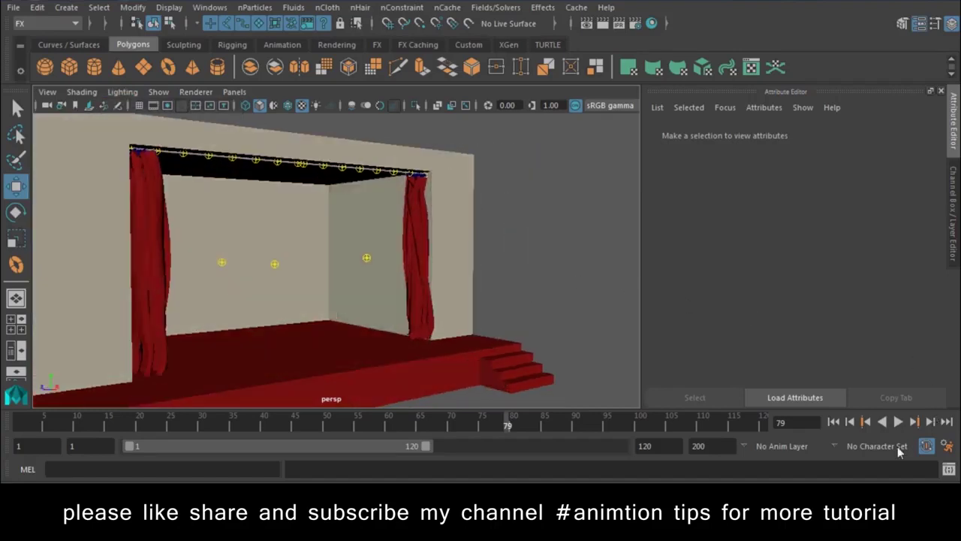
pyautogui.click(839, 525)
pyautogui.click(840, 418)
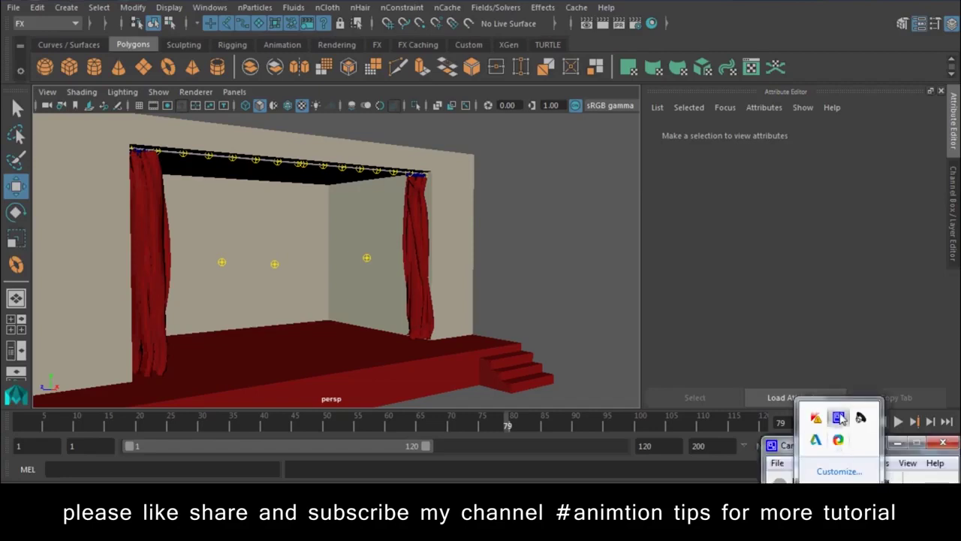